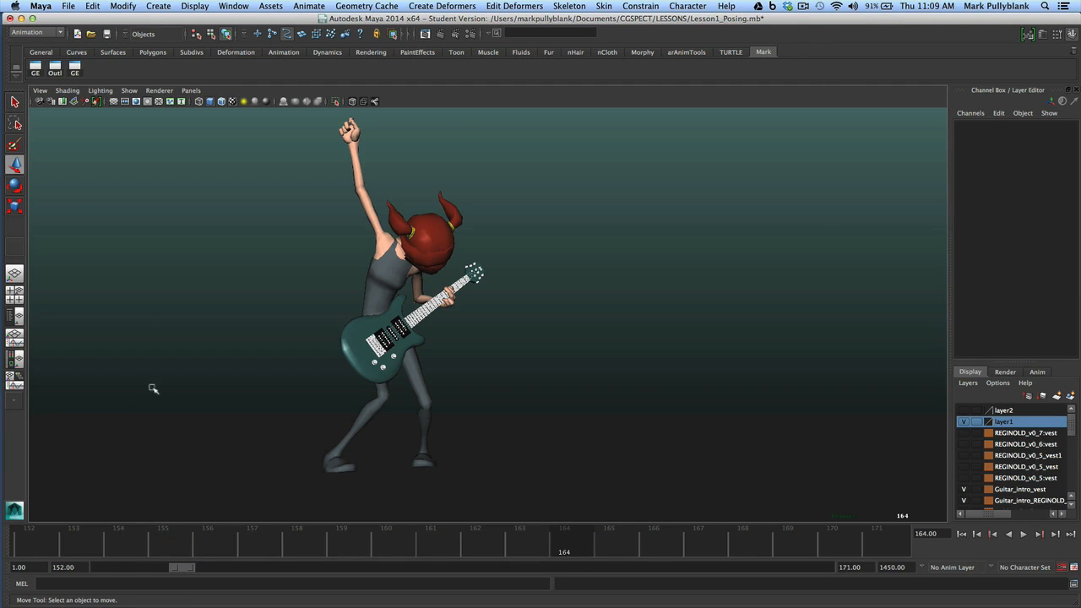
Show NURBS curves in the viewport and select all the guitarist's rig controls
{"action": "left_click", "coordinate": [131, 90]}
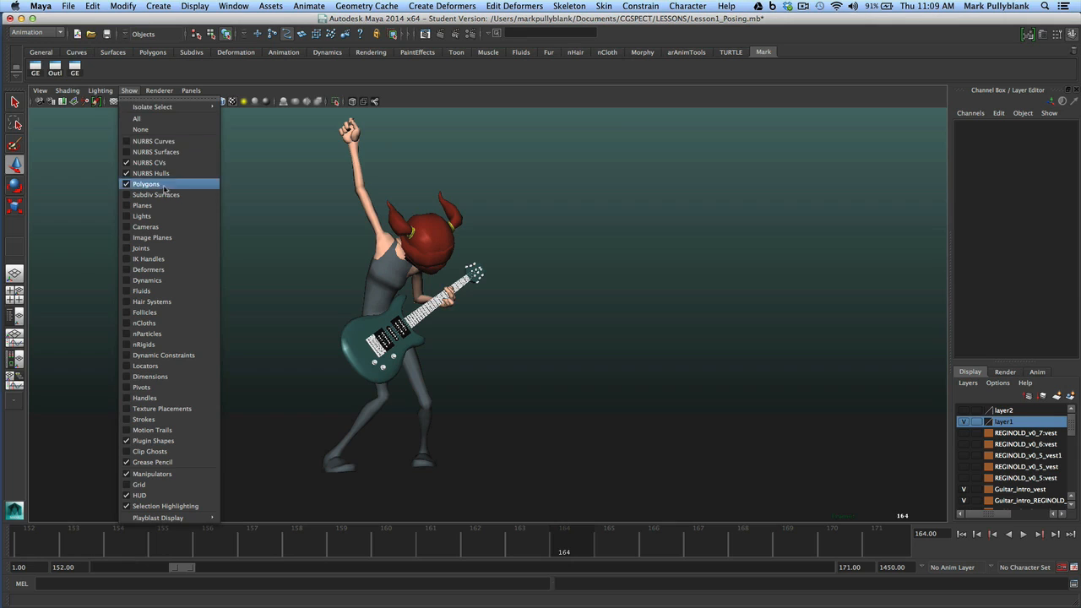
{"action": "left_click", "coordinate": [154, 141]}
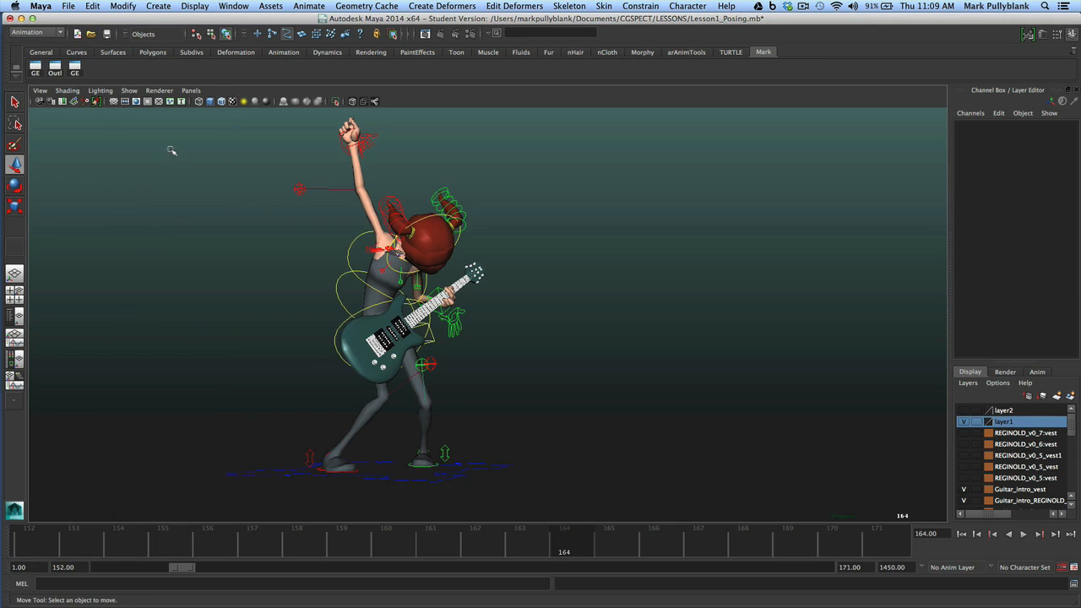
{"action": "left_click", "coordinate": [369, 250]}
{"action": "left_click", "coordinate": [335, 297]}
{"action": "left_click_drag", "start_coordinate": [704, 565], "coordinate": [687, 544]}
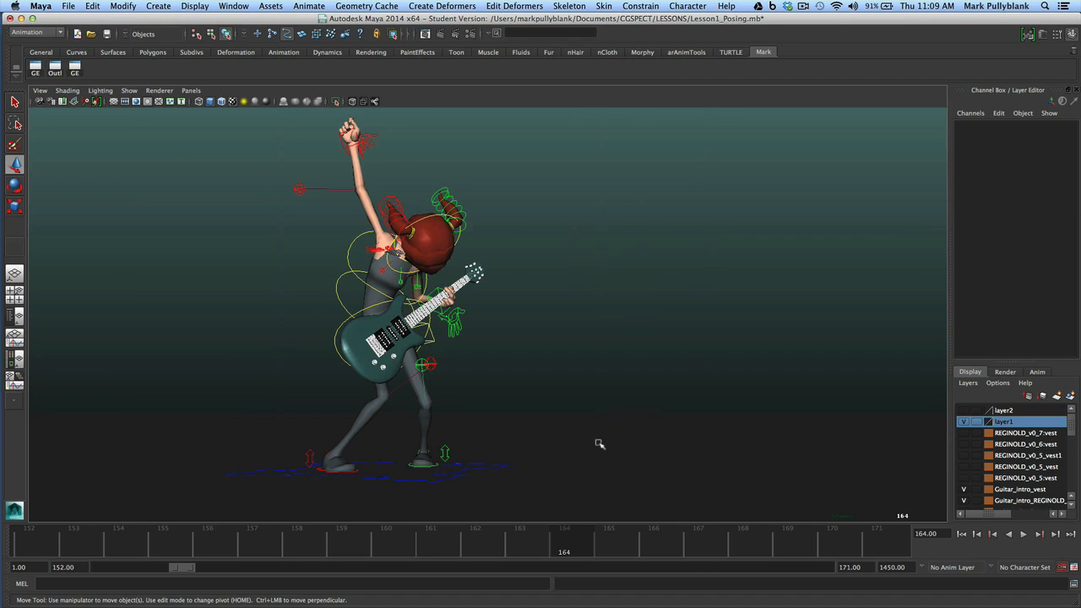
{"action": "left_click_drag", "start_coordinate": [262, 116], "coordinate": [593, 504]}
Go to frame 153 and step through the keyed poses up to frame 164
{"action": "left_click", "coordinate": [74, 549]}
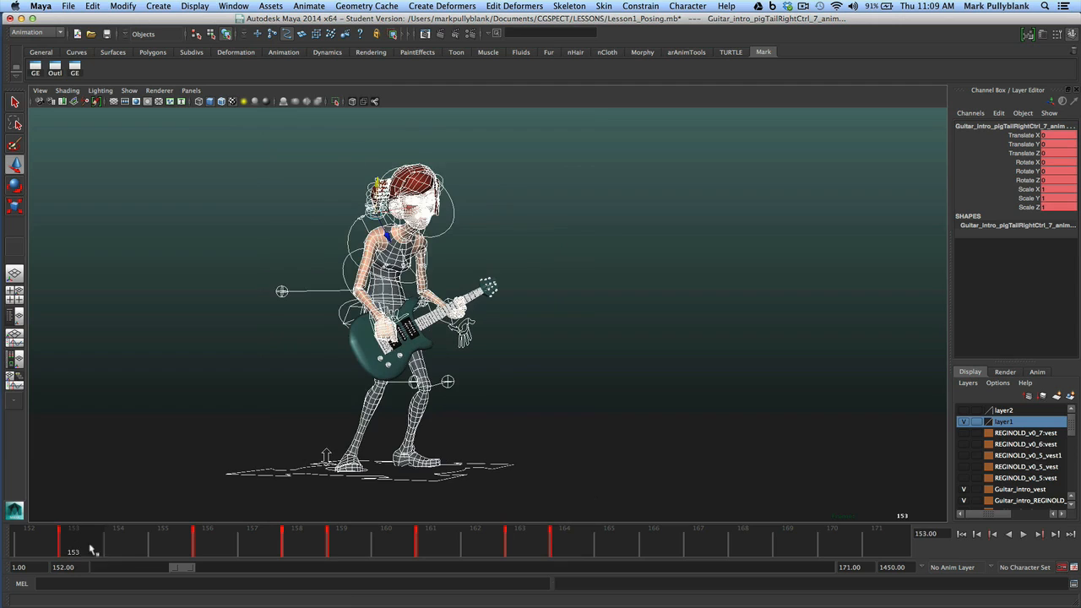
{"action": "key", "text": "period"}
{"action": "key", "text": "period"}
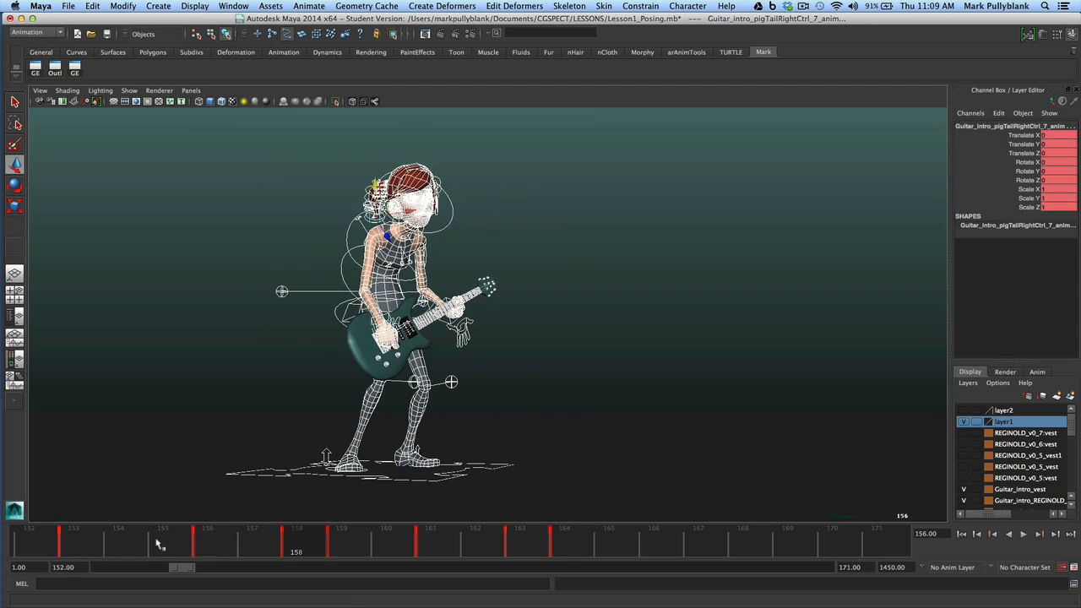
{"action": "key", "text": "period"}
{"action": "key", "text": "period"}
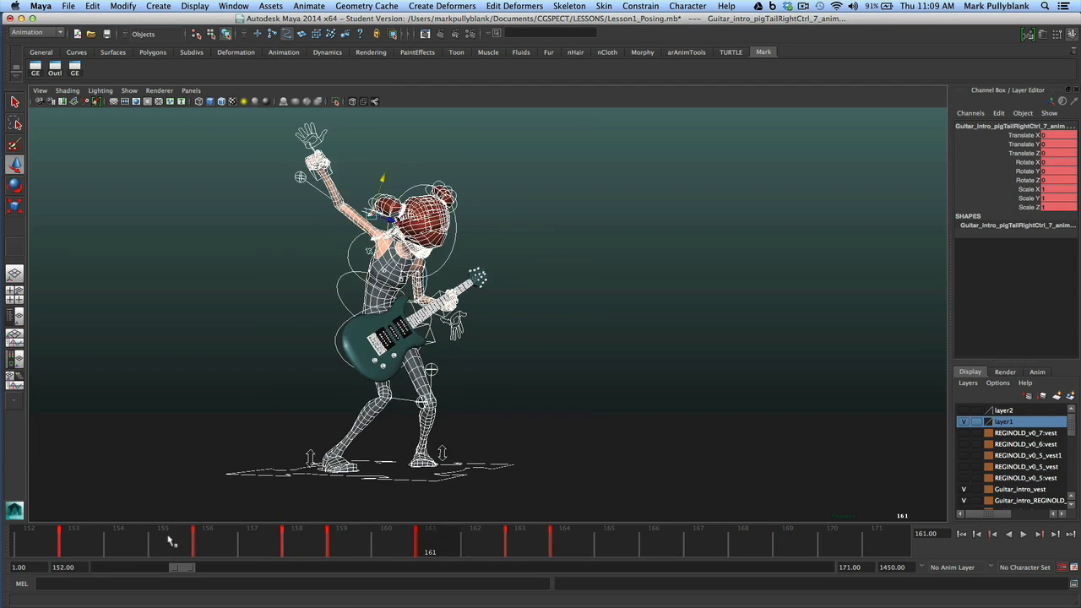
{"action": "key", "text": "period"}
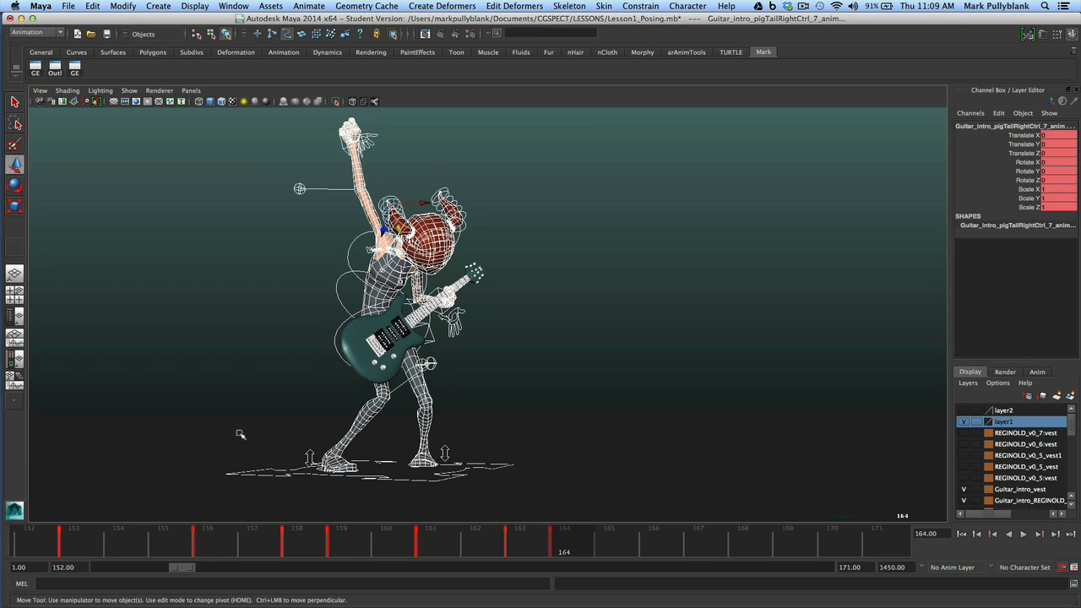
Flip back and forth through the keyframes between the playing pose and the raised-arm pose to compare them
{"action": "key", "text": "period"}
{"action": "key", "text": "comma"}
{"action": "key", "text": "period"}
{"action": "key", "text": "comma"}
{"action": "key", "text": "period"}
{"action": "key", "text": "comma"}
{"action": "key", "text": "comma"}
{"action": "key", "text": "comma"}
{"action": "key", "text": "comma"}
{"action": "key", "text": "comma"}
{"action": "key", "text": "comma"}
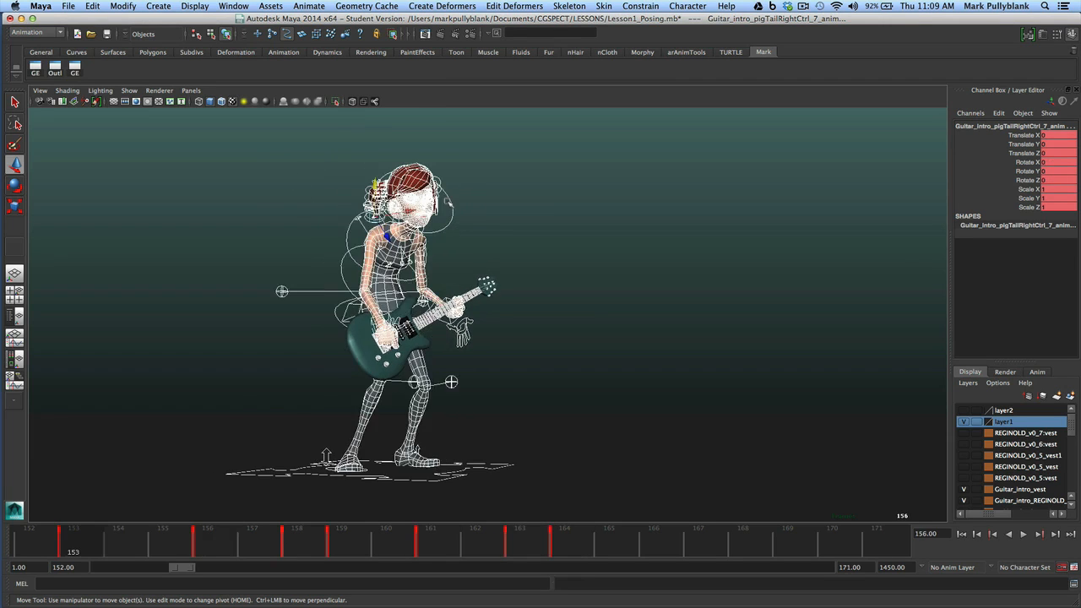
{"action": "key", "text": "period"}
{"action": "key", "text": "period"}
{"action": "key", "text": "period"}
{"action": "key", "text": "period"}
{"action": "key", "text": "period"}
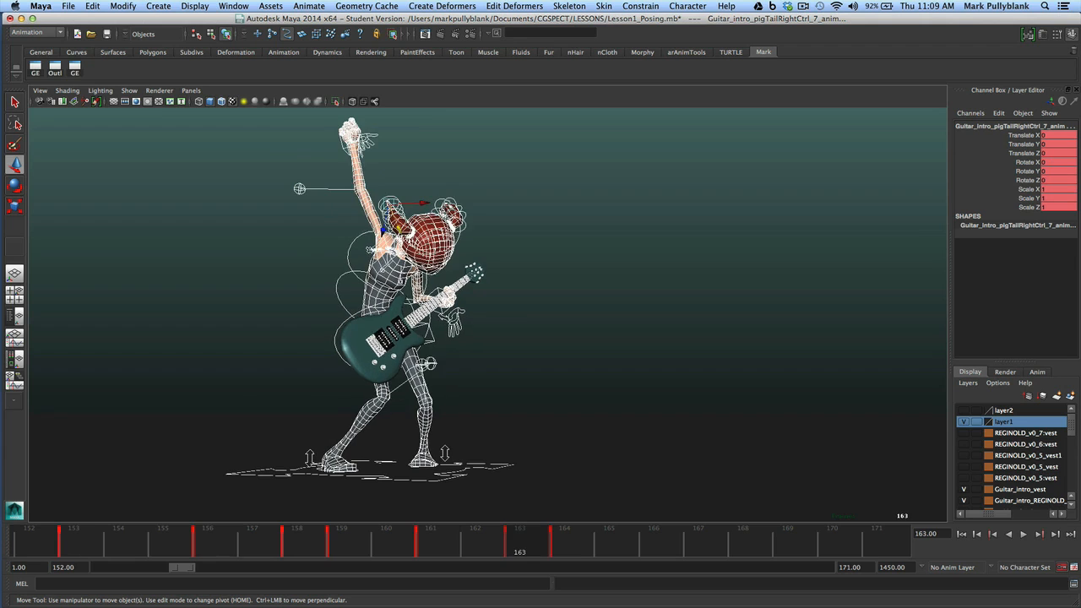
{"action": "key", "text": "comma"}
{"action": "key", "text": "comma"}
{"action": "key", "text": "comma"}
{"action": "key", "text": "comma"}
{"action": "key", "text": "comma"}
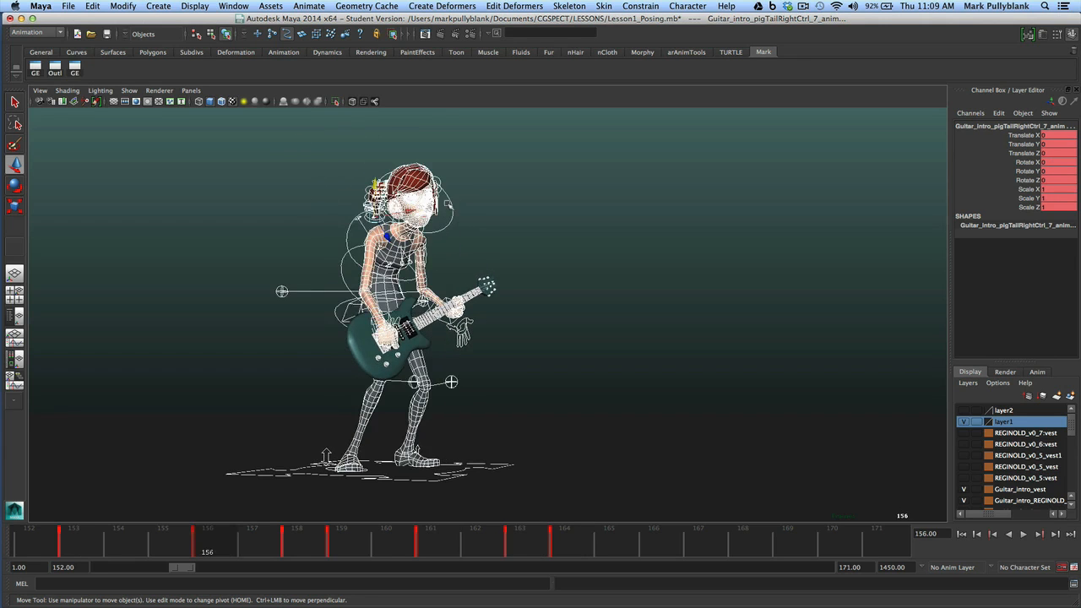
Play the guitar animation through, stop it, and return to frame 153
{"action": "left_click", "coordinate": [1024, 534]}
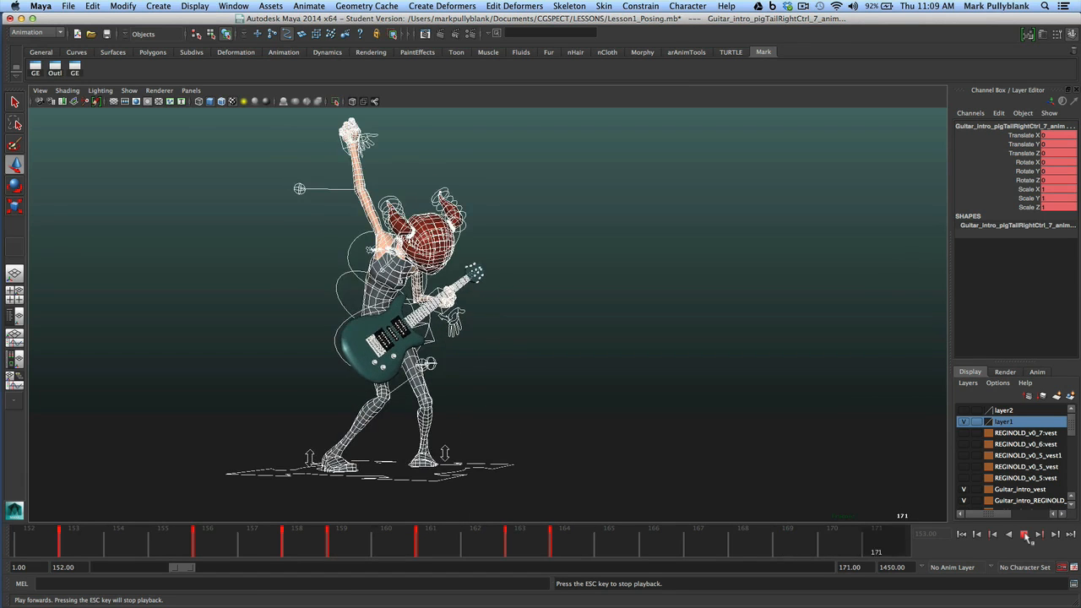
{"action": "left_click", "coordinate": [1025, 536]}
{"action": "left_click", "coordinate": [93, 547]}
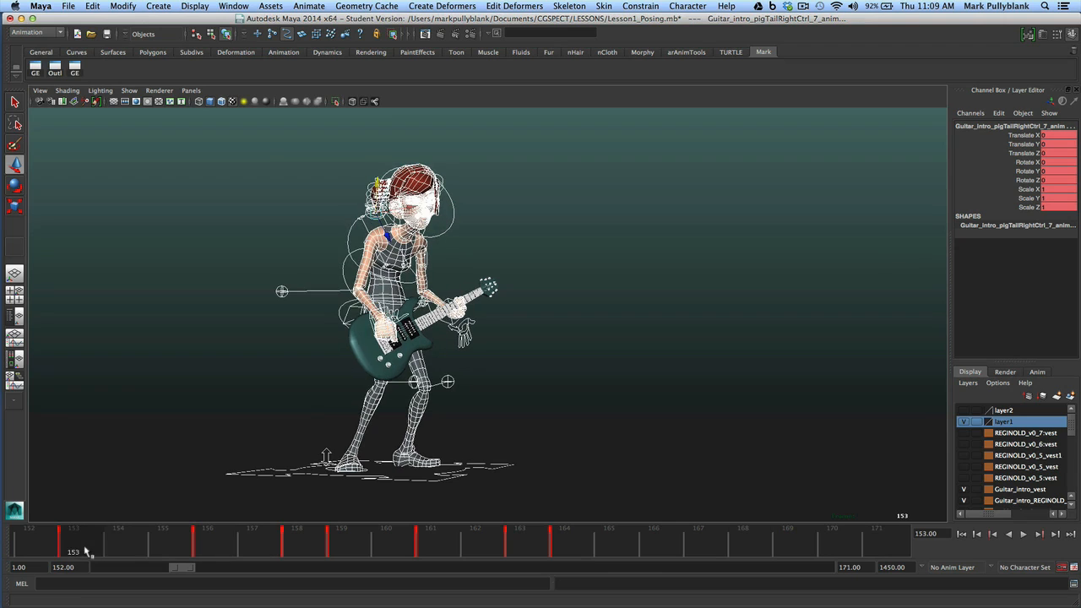
Clear the selection and select only the guitarist's middle spine control
{"action": "left_click", "coordinate": [250, 224]}
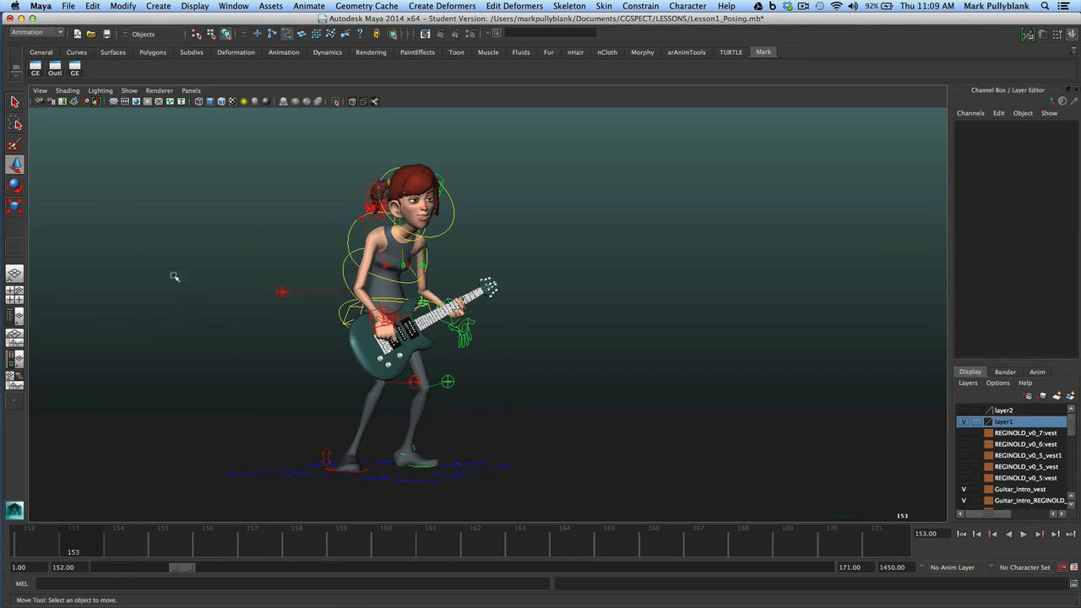
{"action": "left_click", "coordinate": [130, 92]}
{"action": "left_click", "coordinate": [84, 221]}
{"action": "left_click", "coordinate": [345, 281]}
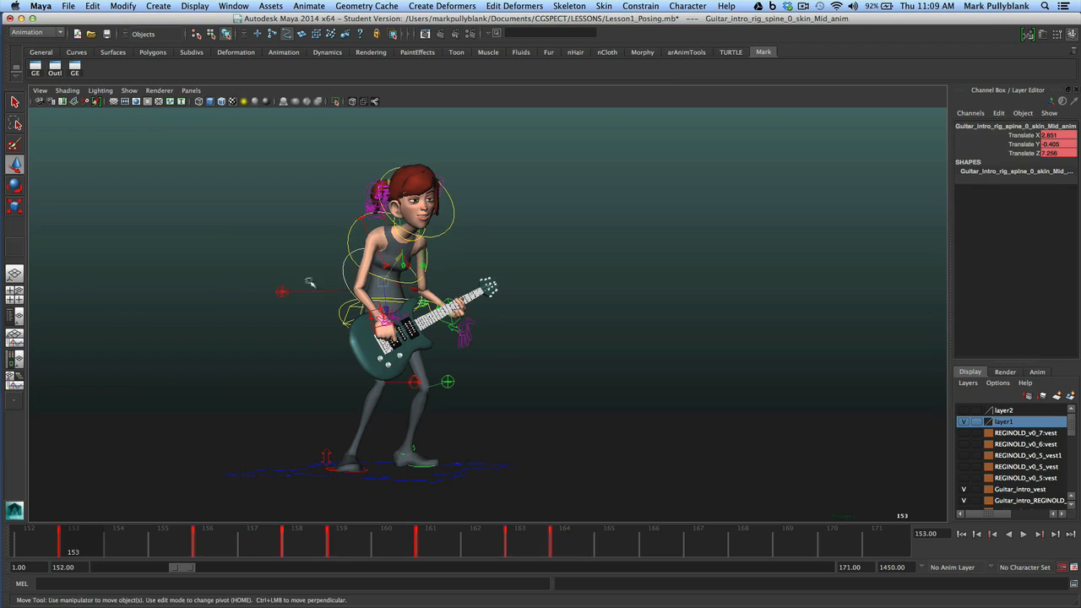
Step through the keyed poses from frame 153 to frame 161 to examine how the body moves into the raised-arm pose
{"action": "key", "text": "."}
{"action": "key", "text": "."}
{"action": "key", "text": "."}
{"action": "key", "text": "."}
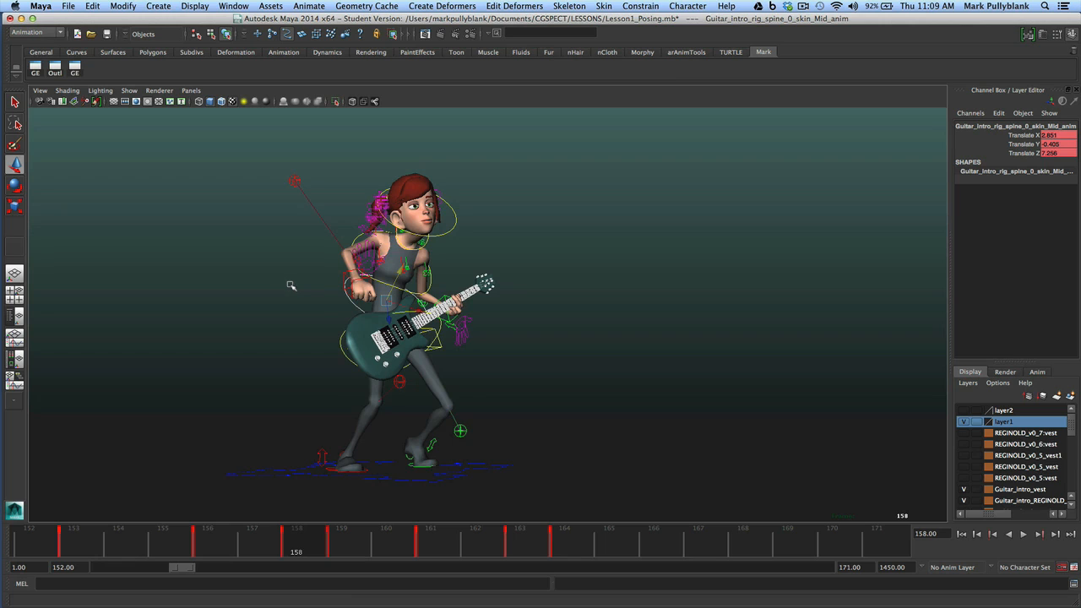
{"action": "key", "text": "."}
{"action": "key", "text": "."}
{"action": "key", "text": "."}
{"action": "key", "text": "."}
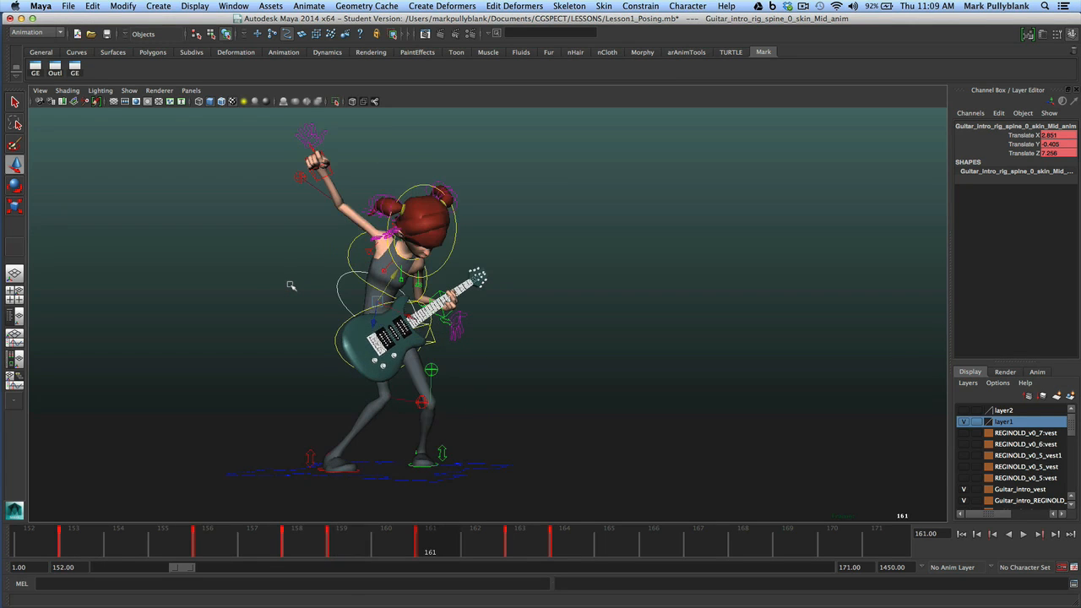
{"action": "key", "text": "."}
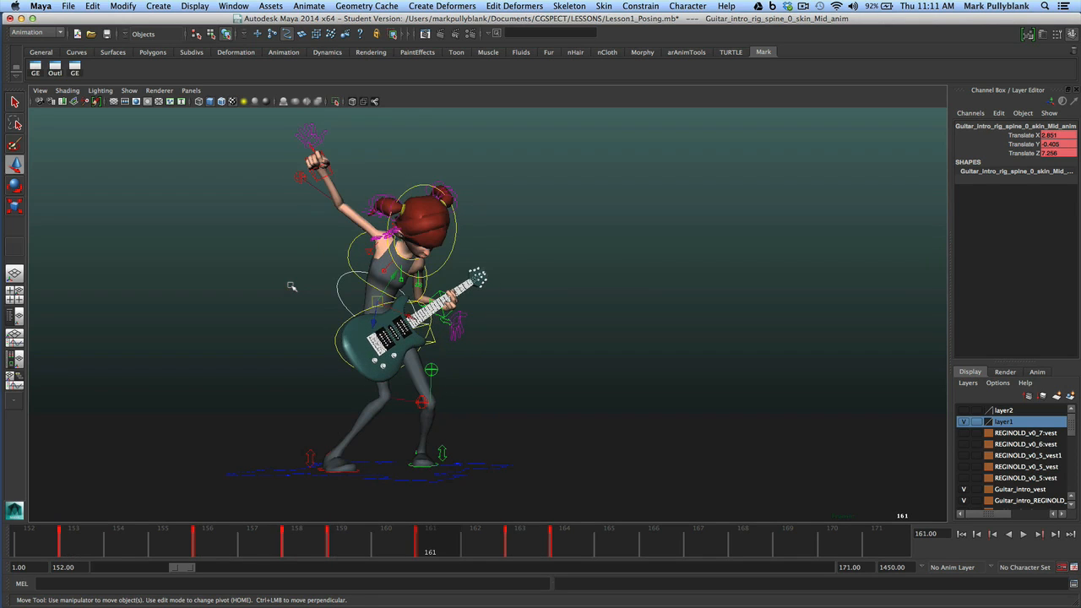
Hide the NURBS curves in the viewport and activate the Select tool to clear the manipulator from view
{"action": "left_click", "coordinate": [130, 90]}
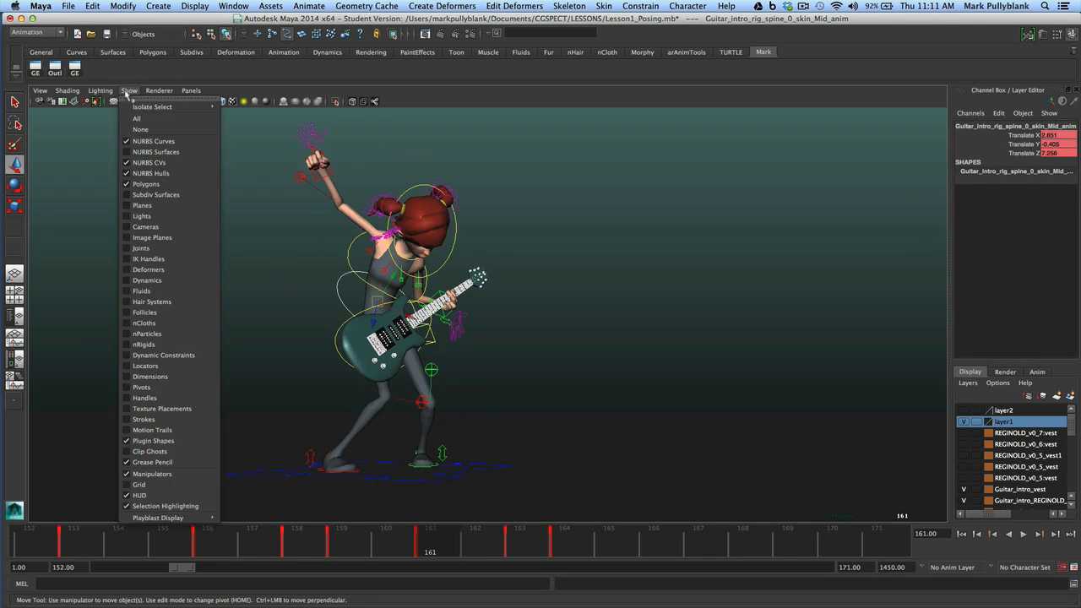
{"action": "left_click", "coordinate": [142, 142]}
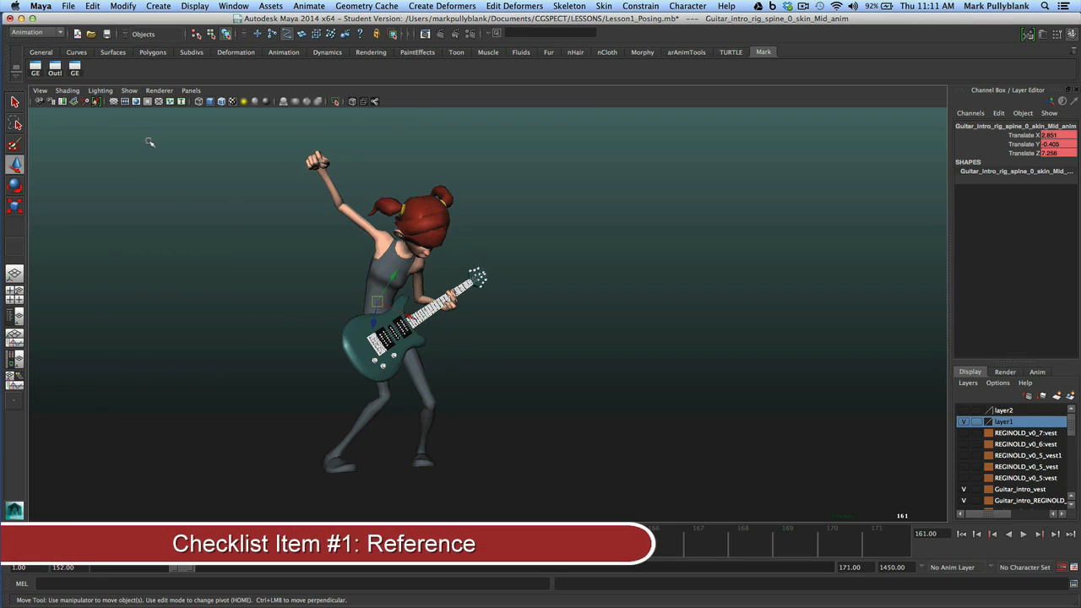
{"action": "key", "text": "q"}
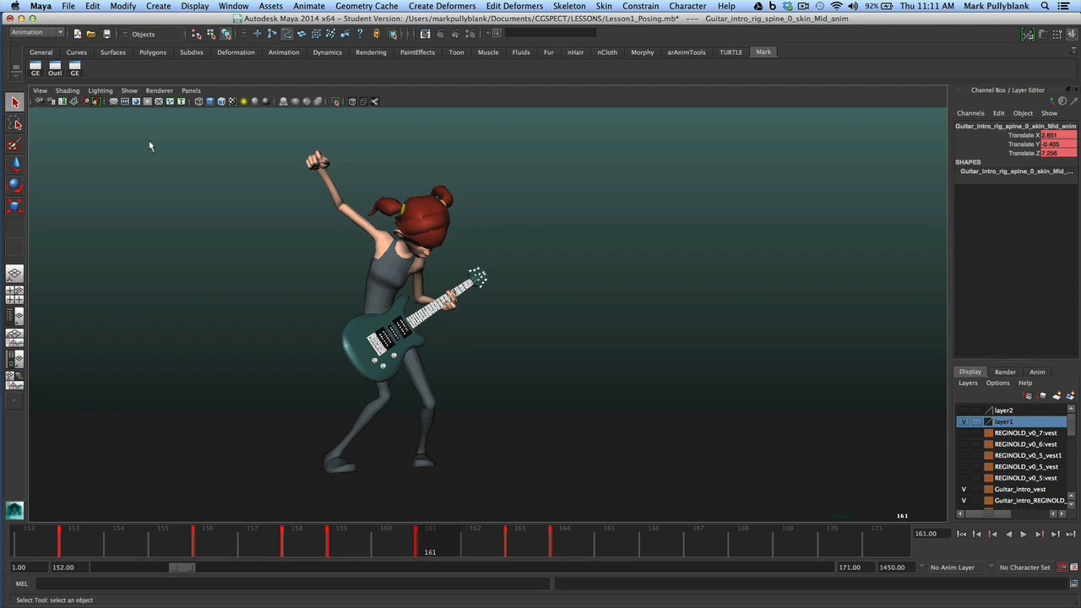
Switch to Preview and place 219723-standard.jpg beside images.jpeg to compare the two guitarist reference poses
{"action": "key", "text": "super+Tab"}
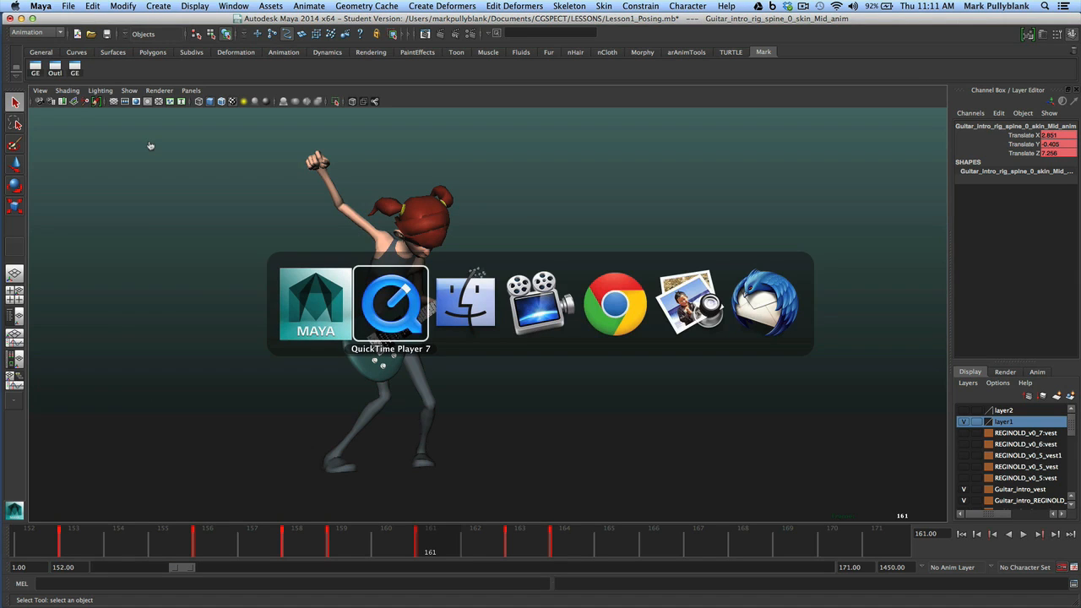
{"action": "key", "text": "super+Tab"}
{"action": "key", "text": "super+Tab"}
{"action": "key", "text": "super+Tab"}
{"action": "key", "text": "super+Tab"}
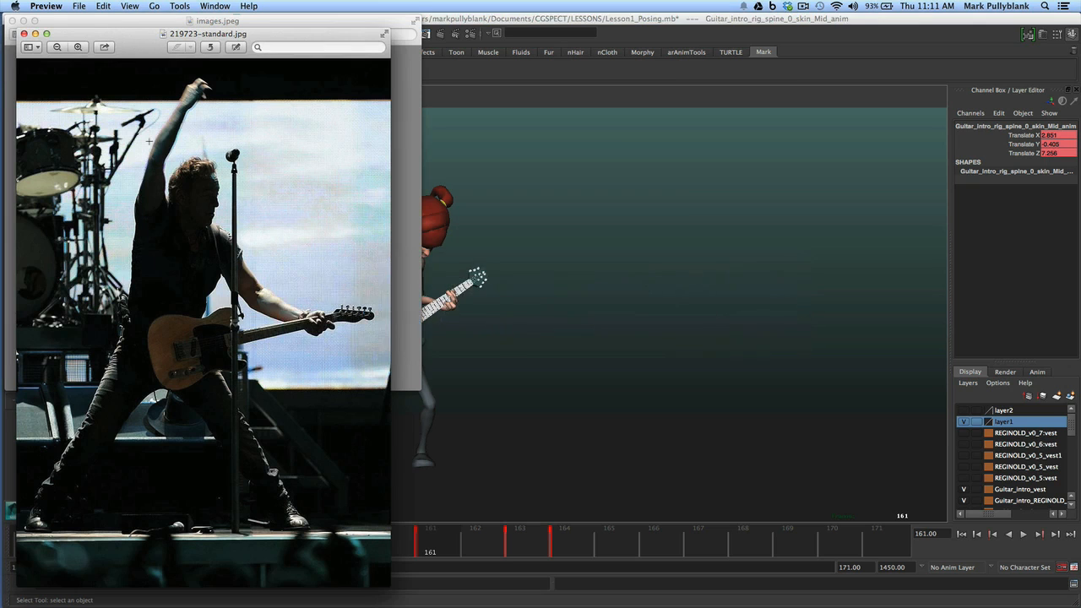
{"action": "left_click_drag", "start_coordinate": [172, 39], "coordinate": [532, 23]}
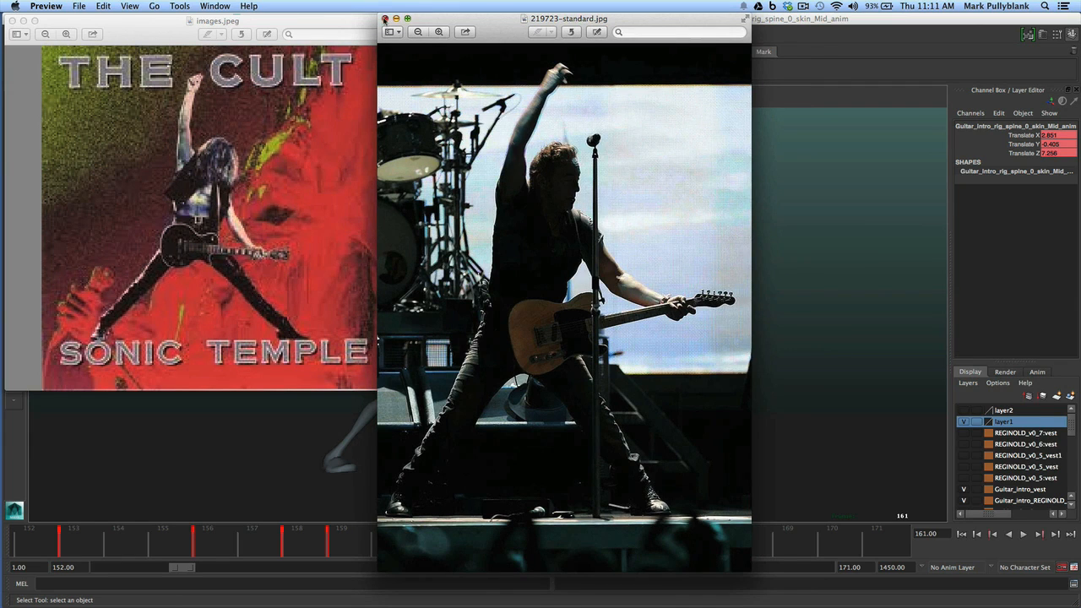
Close both reference images and go to frame 163 of the animation
{"action": "left_click", "coordinate": [385, 18]}
{"action": "left_click", "coordinate": [13, 21]}
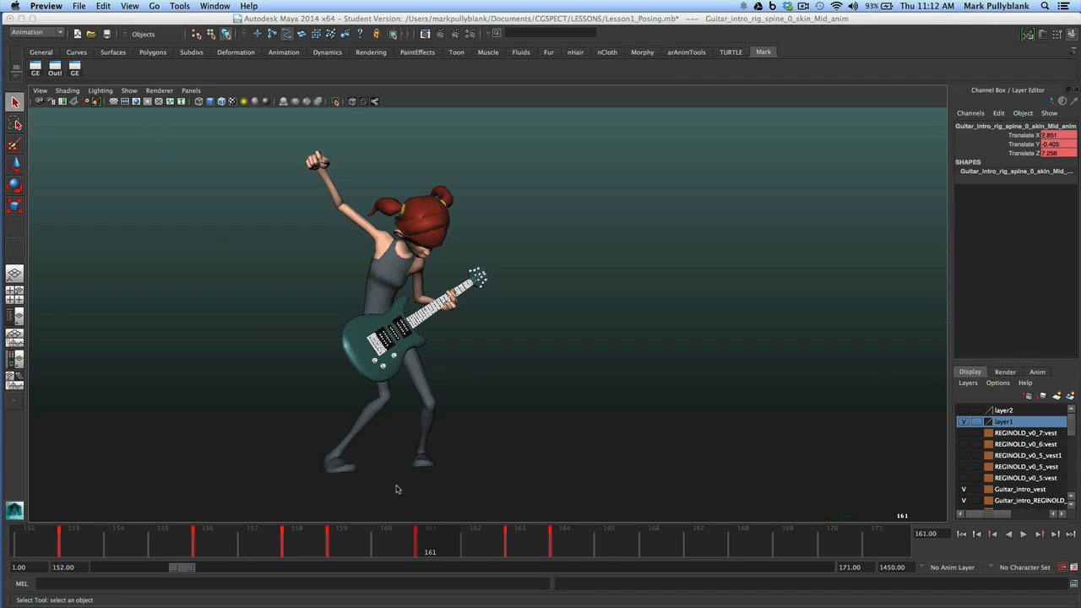
{"action": "left_click", "coordinate": [511, 547]}
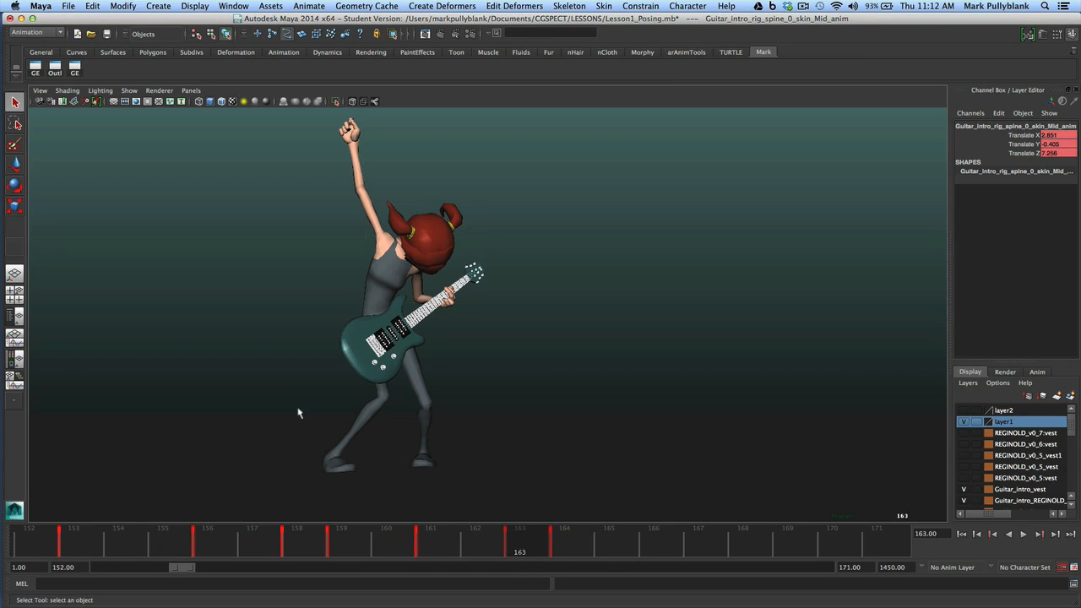
Add a Grease Pencil frame and draw red lines of action from raised hand to front foot and from head to back foot
{"action": "left_click", "coordinate": [96, 103]}
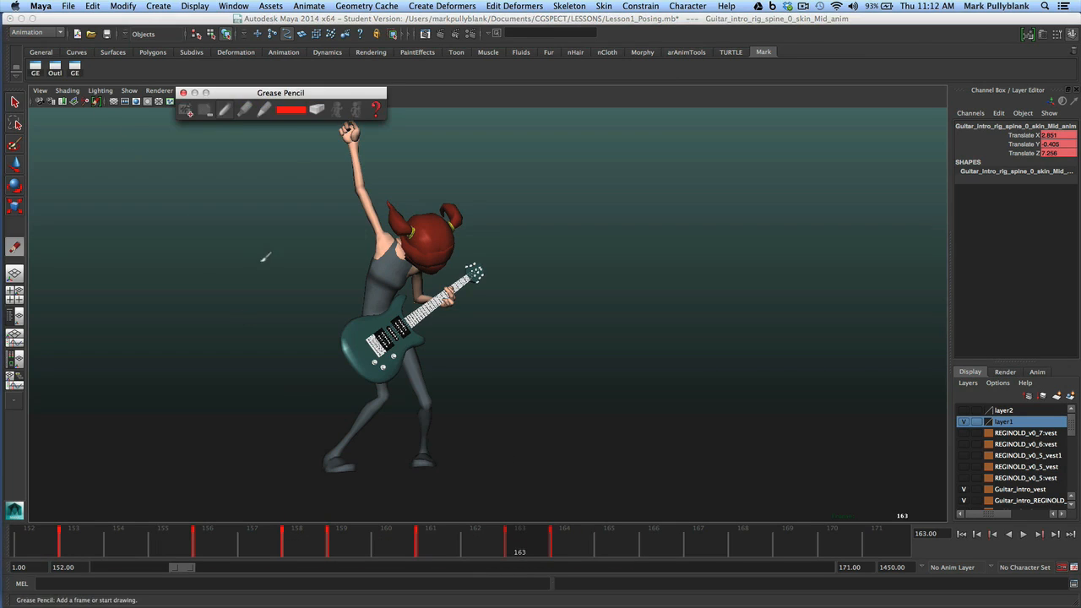
{"action": "left_click", "coordinate": [186, 109]}
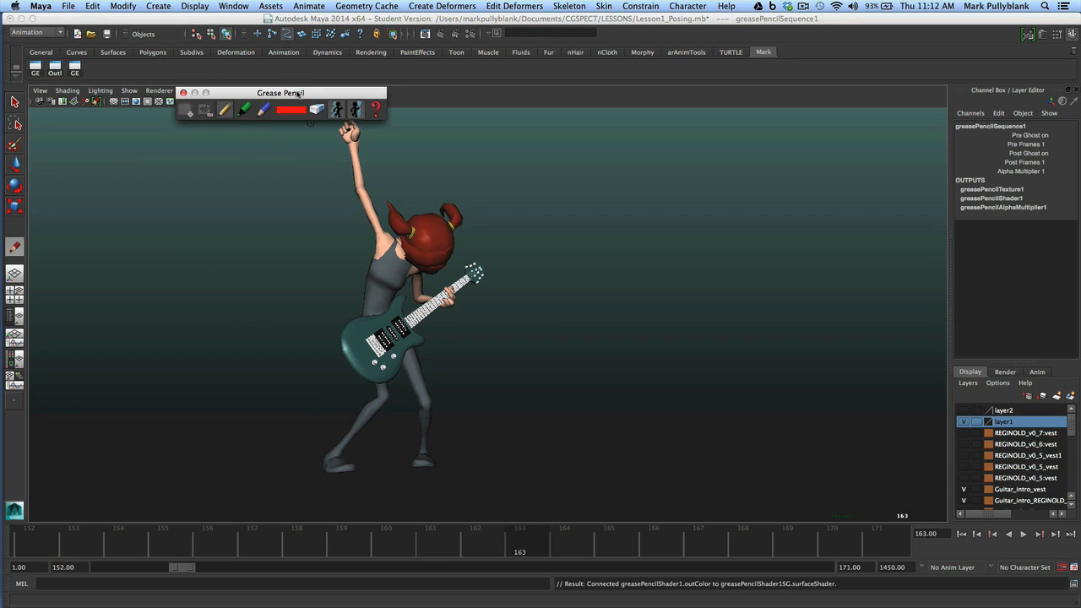
{"action": "left_click_drag", "start_coordinate": [228, 93], "coordinate": [133, 88]}
{"action": "mouse_move", "coordinate": [358, 133]}
{"action": "left_mouse_down"}
{"action": "mouse_move", "coordinate": [420, 384]}
{"action": "mouse_move", "coordinate": [422, 456]}
{"action": "left_mouse_up"}
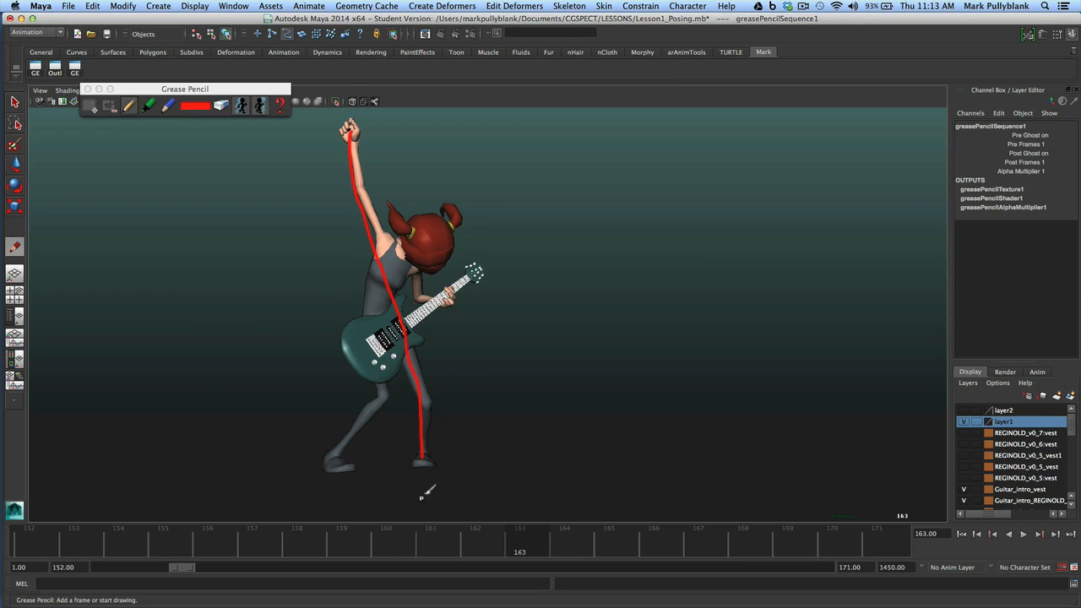
{"action": "mouse_move", "coordinate": [440, 231]}
{"action": "left_mouse_down"}
{"action": "mouse_move", "coordinate": [392, 293]}
{"action": "mouse_move", "coordinate": [331, 470]}
{"action": "left_mouse_up"}
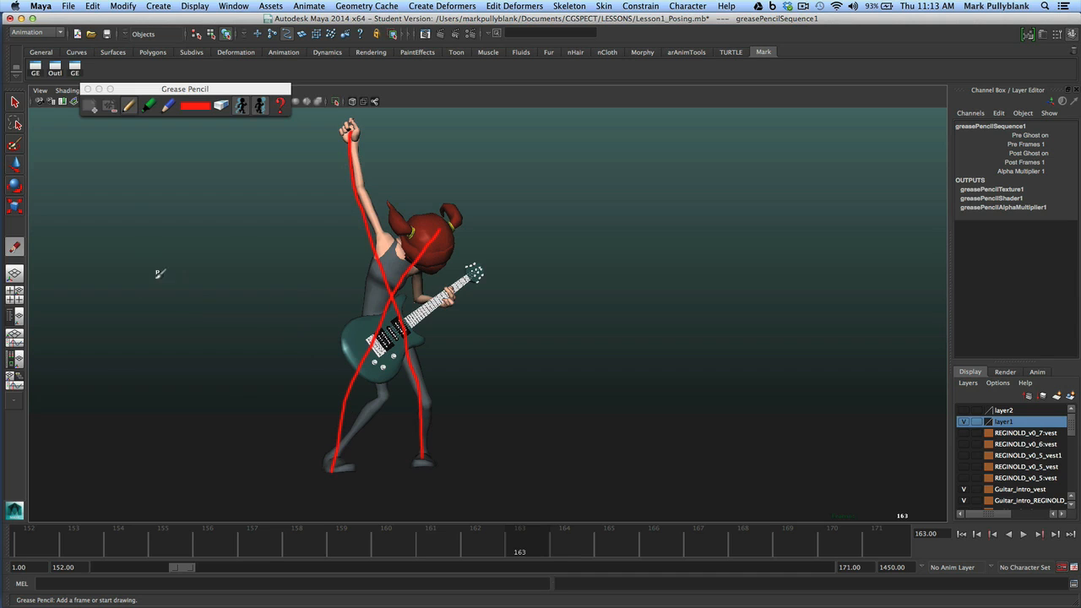
Delete the Grease Pencil frame with its drawn lines, close the Grease Pencil, and return to the Select tool
{"action": "left_click", "coordinate": [109, 106]}
{"action": "left_click", "coordinate": [87, 88]}
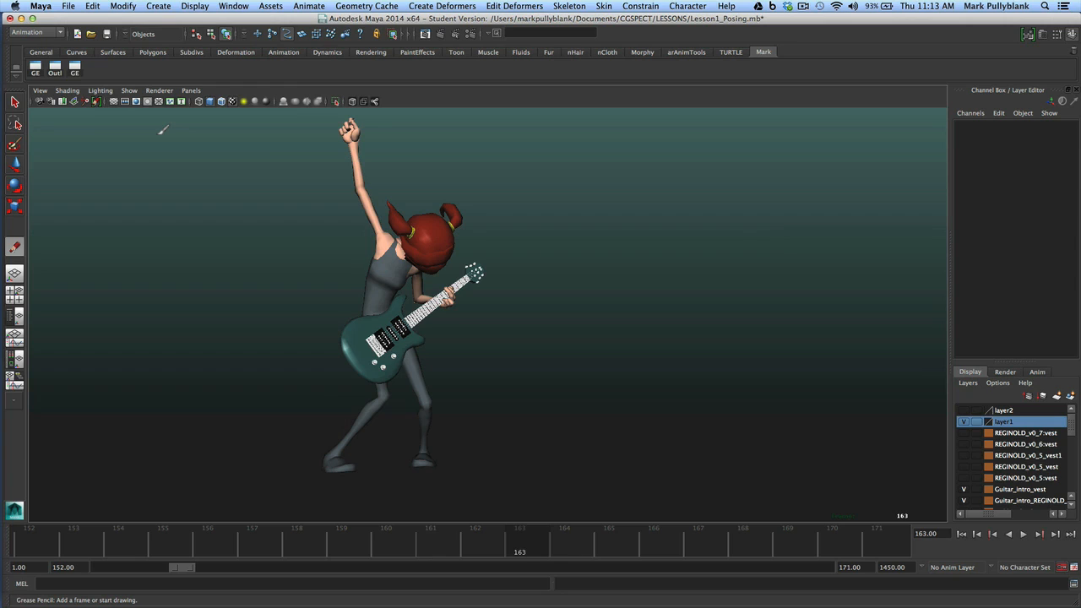
{"action": "key", "text": "q"}
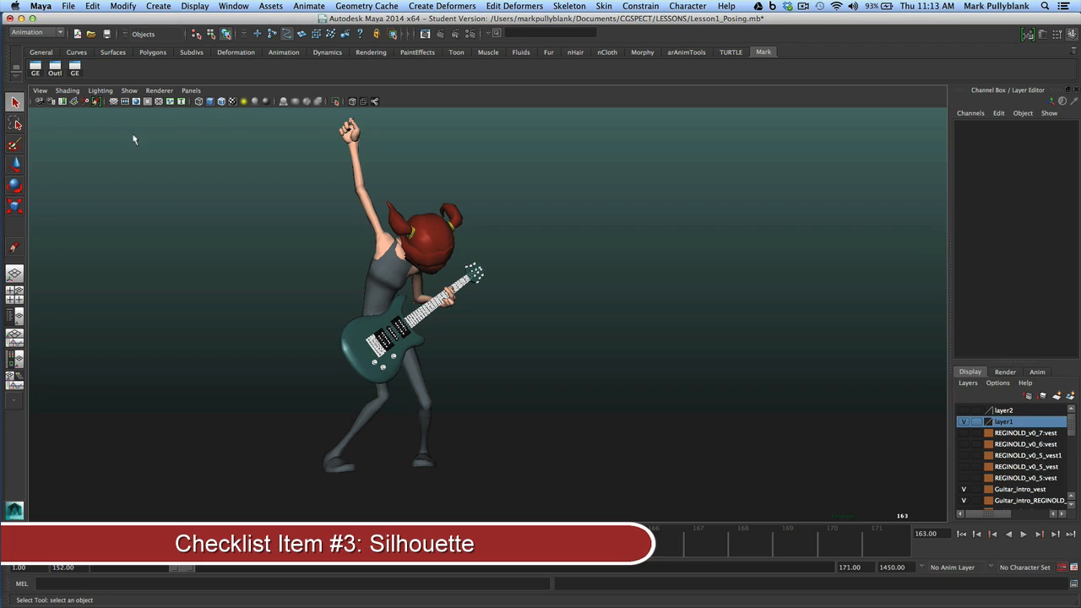
Use all lights in the viewport to turn the guitarist into a black silhouette and examine the pose from several angles
{"action": "left_click", "coordinate": [245, 102]}
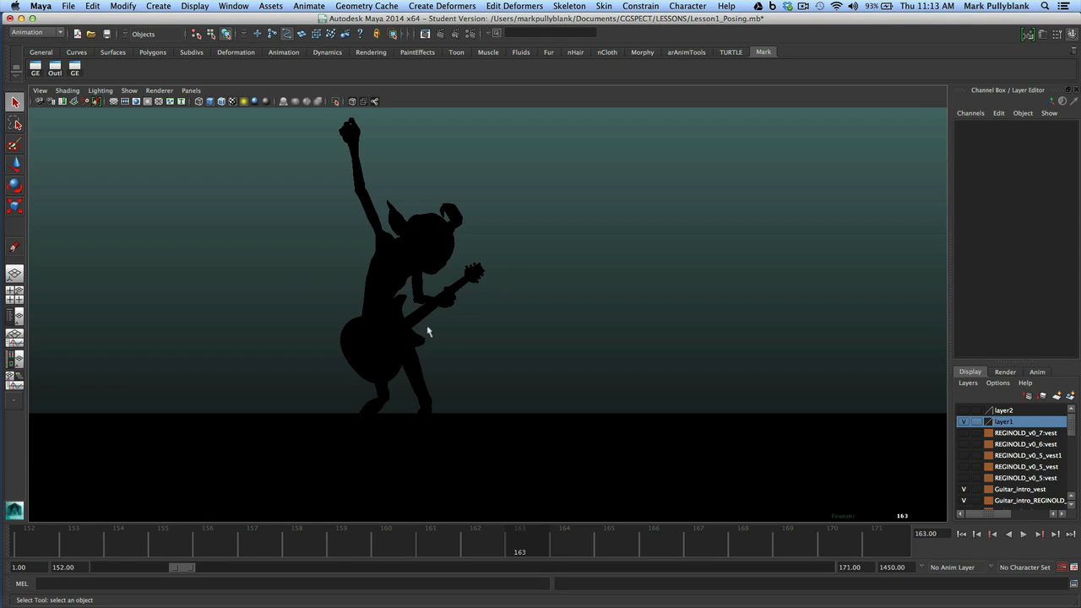
{"action": "left_click_drag", "start_coordinate": [400, 262], "coordinate": [357, 288], "text": "alt"}
{"action": "mouse_move", "coordinate": [546, 321]}
{"action": "left_mouse_down", "text": "alt"}
{"action": "mouse_move", "coordinate": [478, 303]}
{"action": "mouse_move", "coordinate": [530, 308]}
{"action": "left_mouse_up", "text": "alt"}
{"action": "left_click_drag", "start_coordinate": [430, 301], "coordinate": [481, 304], "text": "alt"}
{"action": "middle_click_drag", "start_coordinate": [440, 274], "coordinate": [449, 254], "text": "alt"}
{"action": "left_click_drag", "start_coordinate": [449, 253], "coordinate": [396, 272], "text": "alt"}
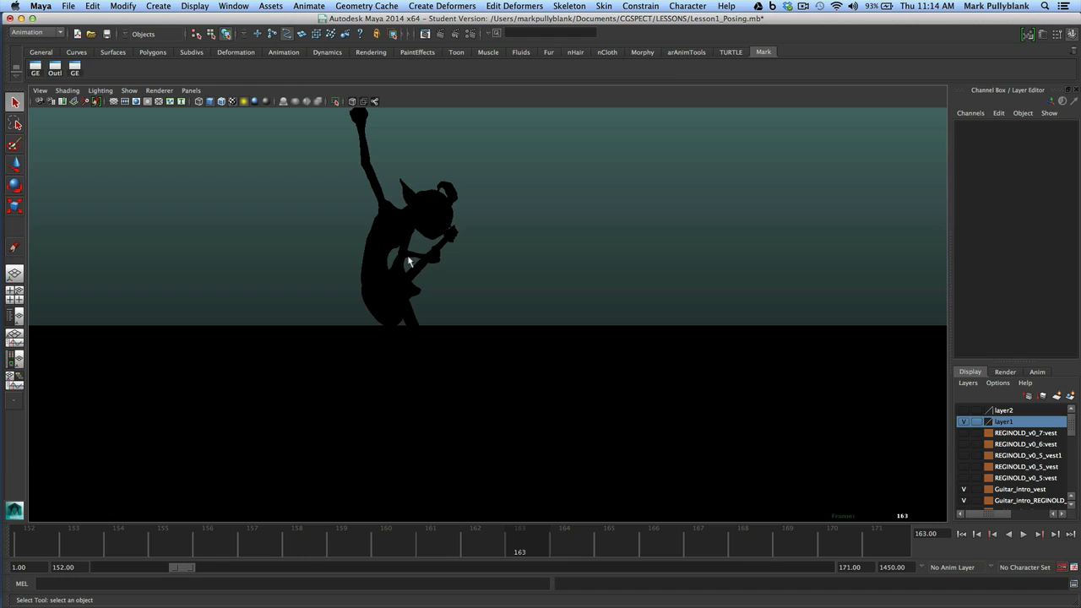
{"action": "left_click_drag", "start_coordinate": [411, 257], "coordinate": [403, 253], "text": "alt"}
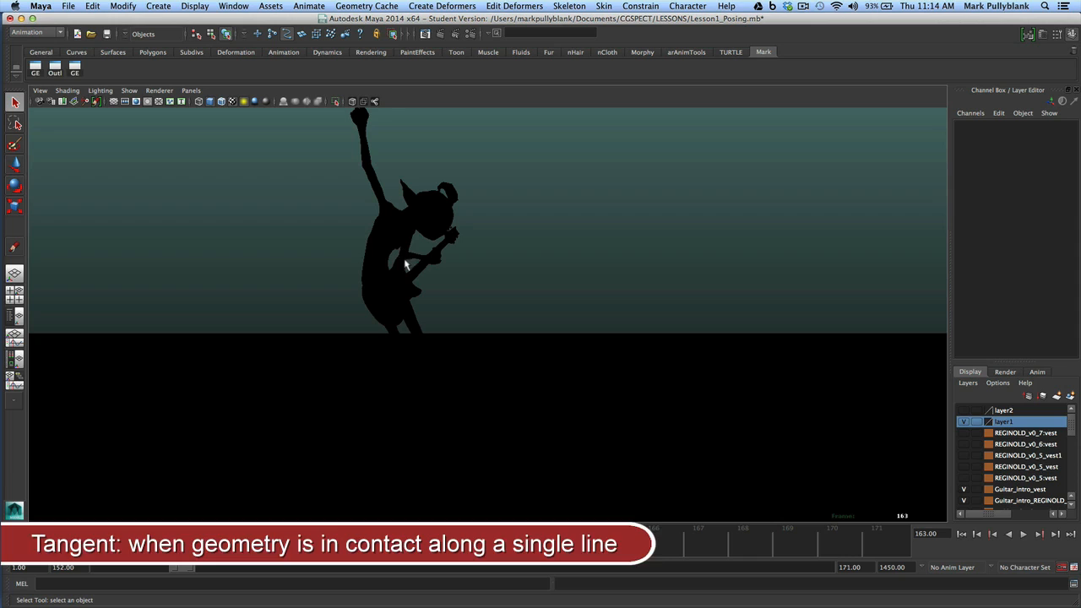
{"action": "left_click_drag", "start_coordinate": [455, 270], "coordinate": [431, 267], "text": "alt"}
{"action": "middle_click_drag", "start_coordinate": [432, 267], "coordinate": [397, 269], "text": "alt"}
{"action": "left_click_drag", "start_coordinate": [397, 269], "coordinate": [405, 270], "text": "alt"}
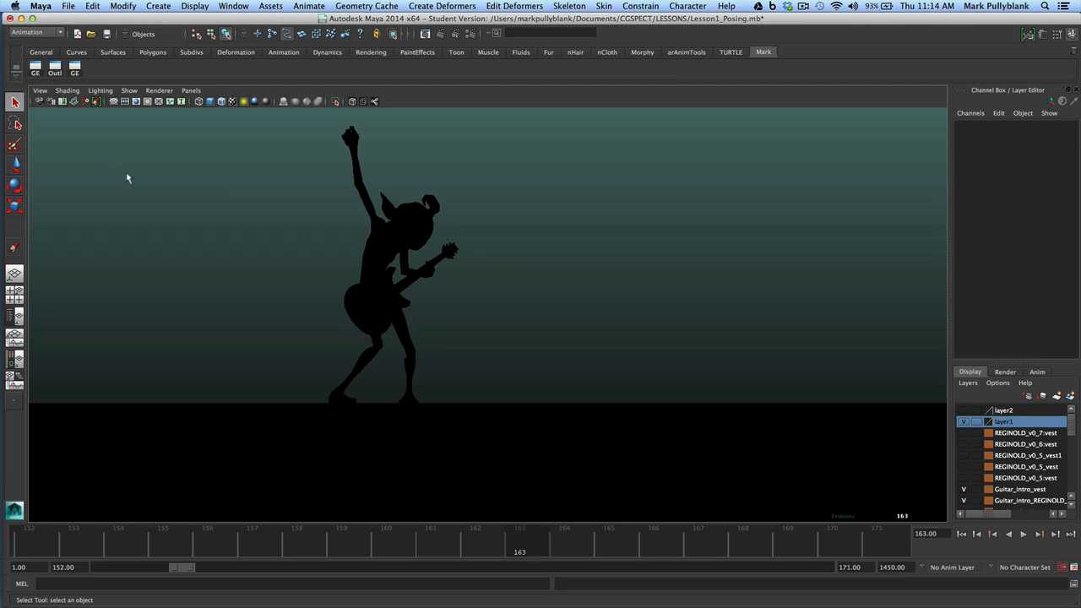
Restore the viewport's default lighting and go to frame 155 to view the guitarist's playing pose
{"action": "left_click", "coordinate": [243, 102]}
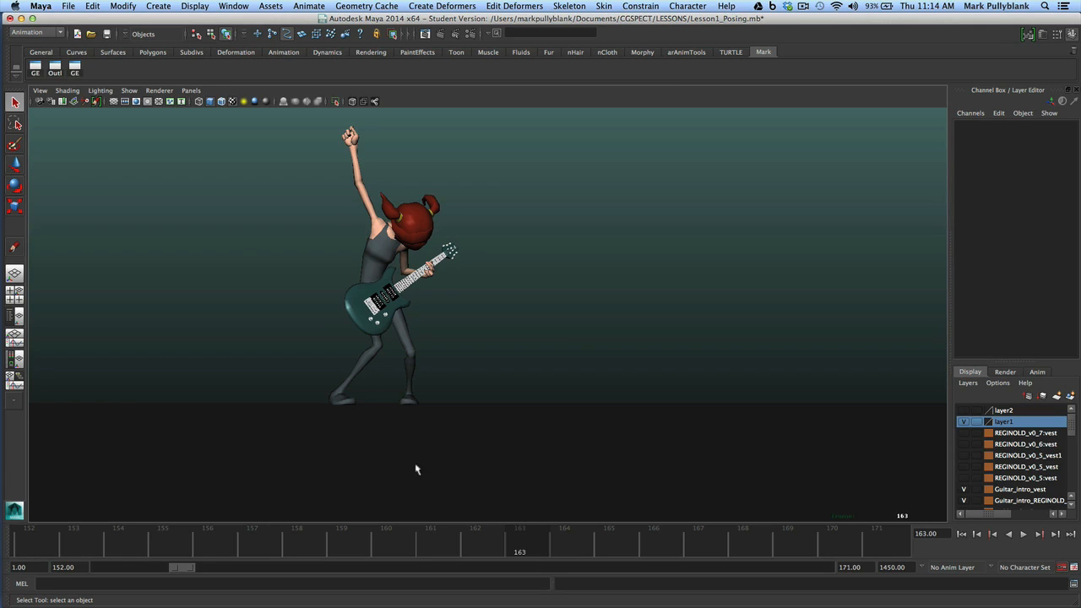
{"action": "left_click", "coordinate": [188, 537]}
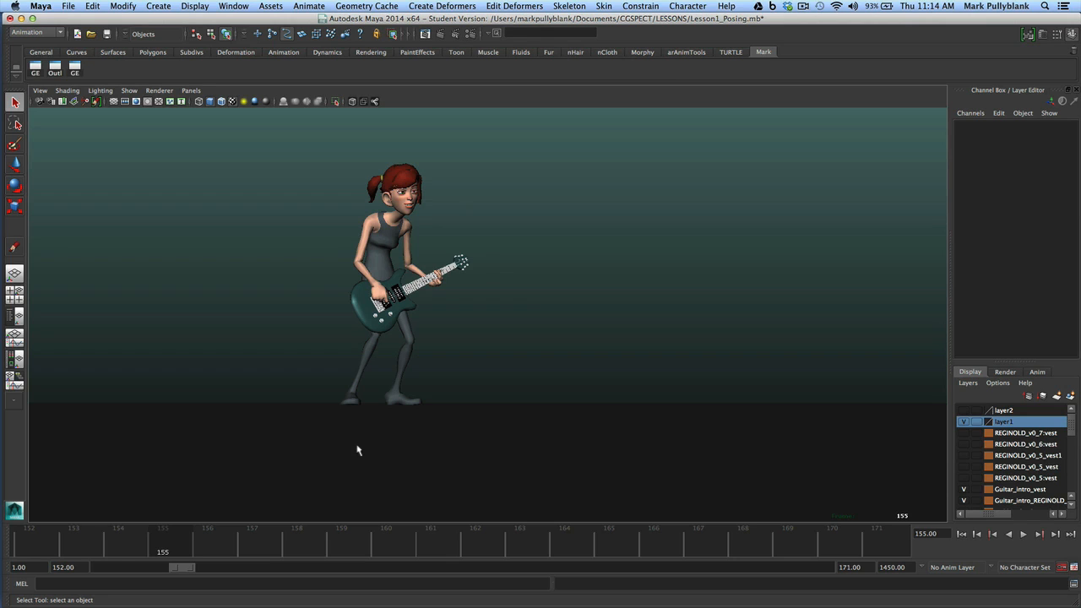
{"action": "left_click_drag", "start_coordinate": [329, 333], "coordinate": [324, 339], "text": "alt"}
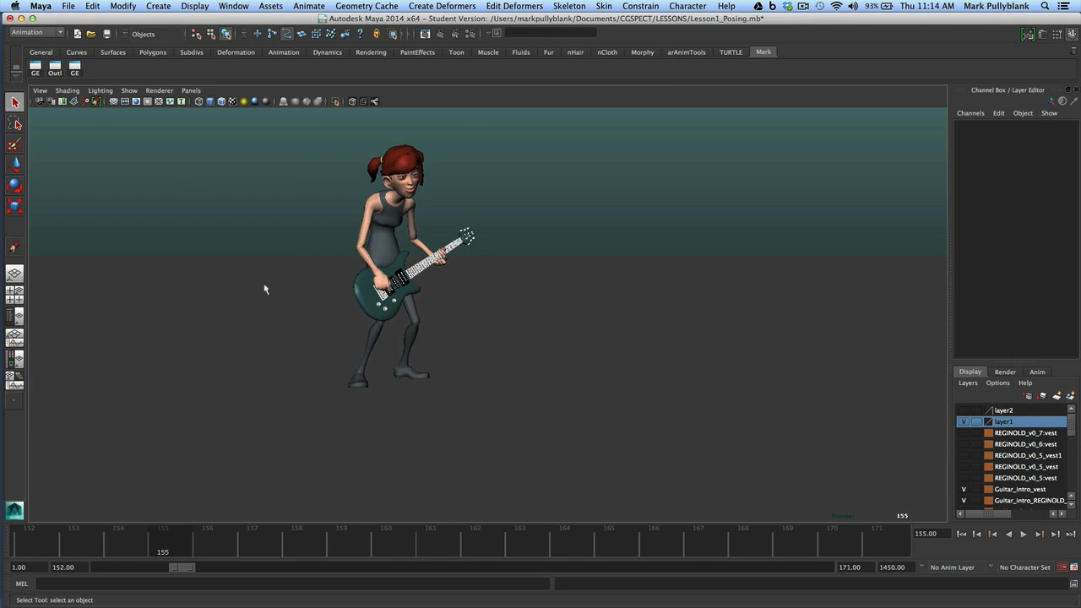
Open the Outliner, expand CHARS and GUITAR_PLAYER, and hide the Guitar_Global group
{"action": "left_click", "coordinate": [55, 71]}
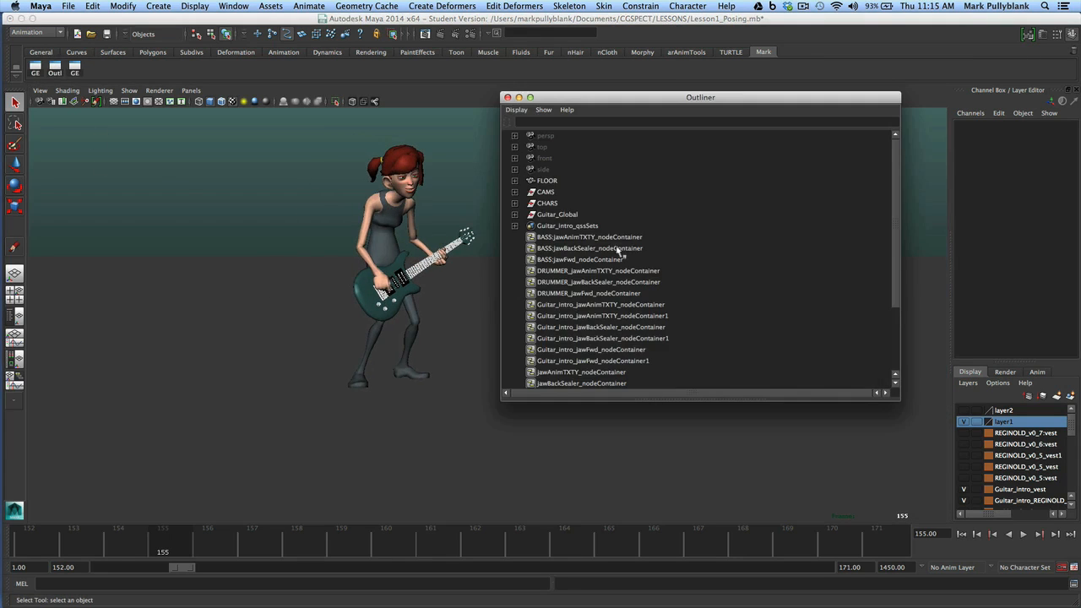
{"action": "left_click", "coordinate": [514, 204]}
{"action": "left_click", "coordinate": [526, 215]}
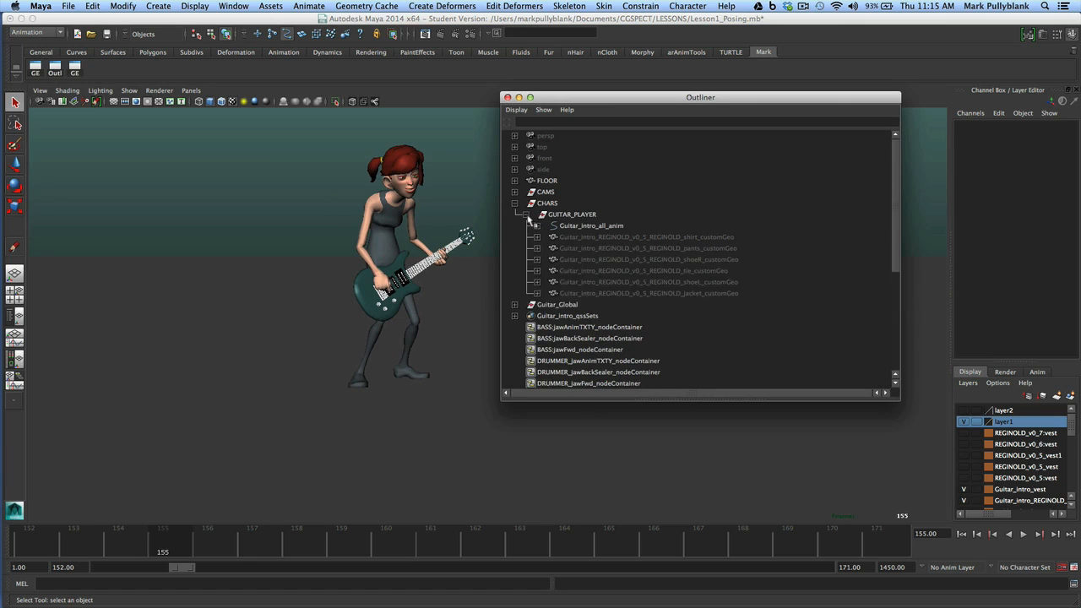
{"action": "left_click", "coordinate": [557, 306]}
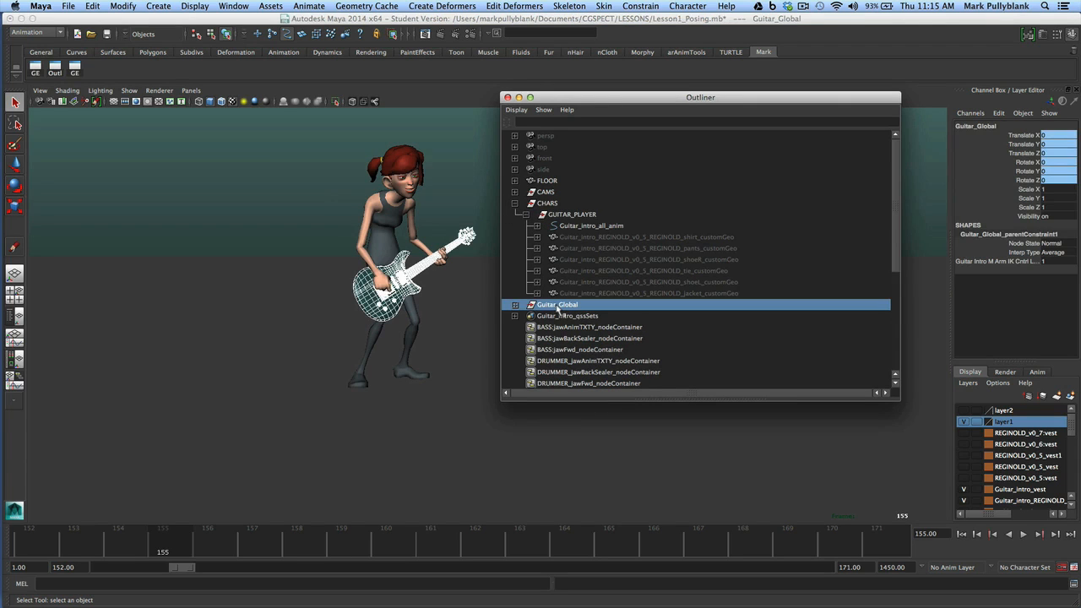
{"action": "key", "text": "ctrl+h"}
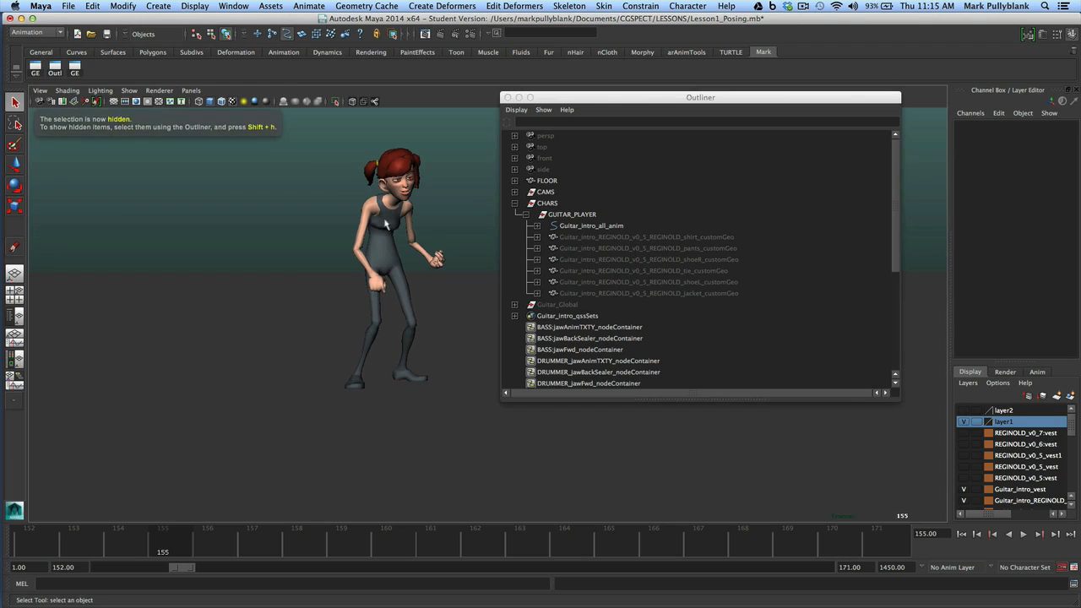
Display the rig's control curves in the viewport and frame the guitarist closely from the front
{"action": "left_click", "coordinate": [130, 90]}
{"action": "left_click", "coordinate": [156, 138]}
{"action": "left_click_drag", "start_coordinate": [265, 197], "coordinate": [296, 210], "text": "alt"}
{"action": "right_click_drag", "start_coordinate": [296, 210], "coordinate": [355, 216], "text": "alt"}
{"action": "left_click_drag", "start_coordinate": [355, 216], "coordinate": [194, 207], "text": "alt"}
{"action": "left_click_drag", "start_coordinate": [324, 203], "coordinate": [283, 263], "text": "alt"}
{"action": "middle_click_drag", "start_coordinate": [283, 263], "coordinate": [262, 272], "text": "alt"}
{"action": "left_click_drag", "start_coordinate": [262, 272], "coordinate": [209, 268], "text": "alt"}
{"action": "right_click_drag", "start_coordinate": [209, 268], "coordinate": [226, 249], "text": "alt"}
{"action": "middle_click_drag", "start_coordinate": [226, 248], "coordinate": [235, 257], "text": "alt"}
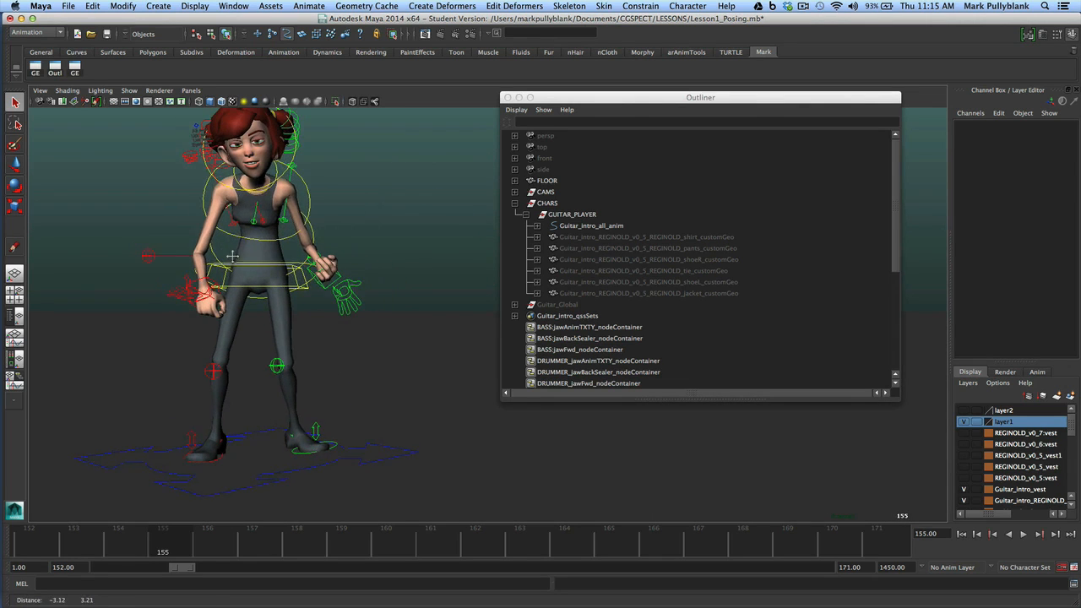
Try rotating the shoulders control and the hips control slightly with the Rotate tool
{"action": "left_click", "coordinate": [255, 241]}
{"action": "key", "text": "e"}
{"action": "mouse_move", "coordinate": [276, 239]}
{"action": "left_mouse_down"}
{"action": "mouse_move", "coordinate": [264, 243]}
{"action": "mouse_move", "coordinate": [274, 240]}
{"action": "left_mouse_up"}
{"action": "key", "text": "super+z"}
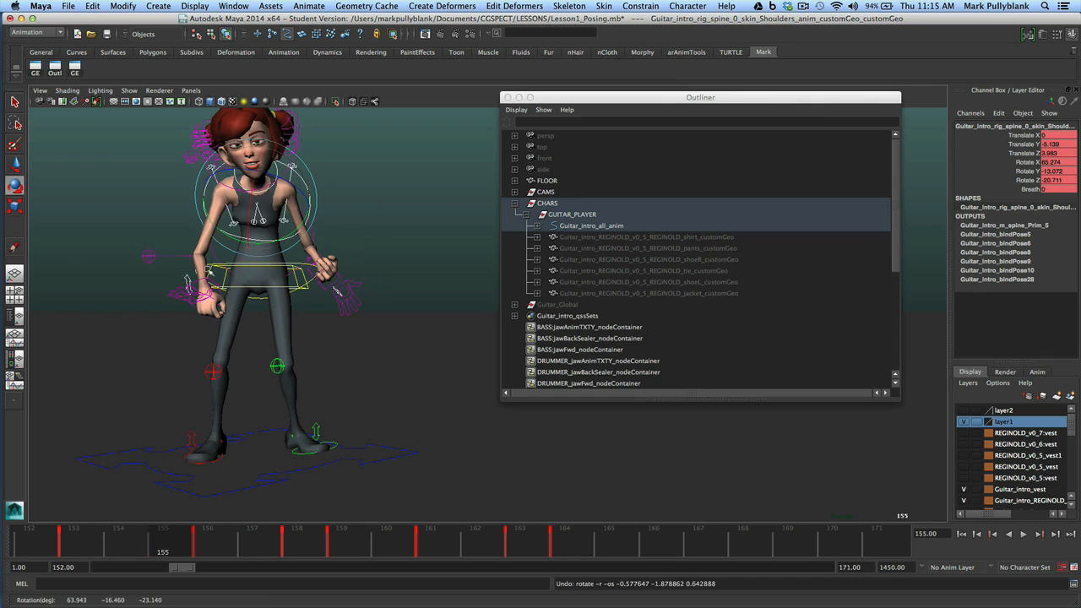
{"action": "left_click", "coordinate": [121, 257]}
{"action": "left_click", "coordinate": [271, 285]}
{"action": "left_click_drag", "start_coordinate": [286, 272], "coordinate": [292, 274]}
{"action": "key", "text": "super+z"}
Examine the hips, legs and overall balance of the pose from several angles
{"action": "mouse_move", "coordinate": [203, 275]}
{"action": "left_mouse_down", "text": "alt"}
{"action": "mouse_move", "coordinate": [285, 278]}
{"action": "mouse_move", "coordinate": [218, 271]}
{"action": "left_mouse_up", "text": "alt"}
{"action": "middle_click_drag", "start_coordinate": [219, 275], "coordinate": [343, 297], "text": "alt"}
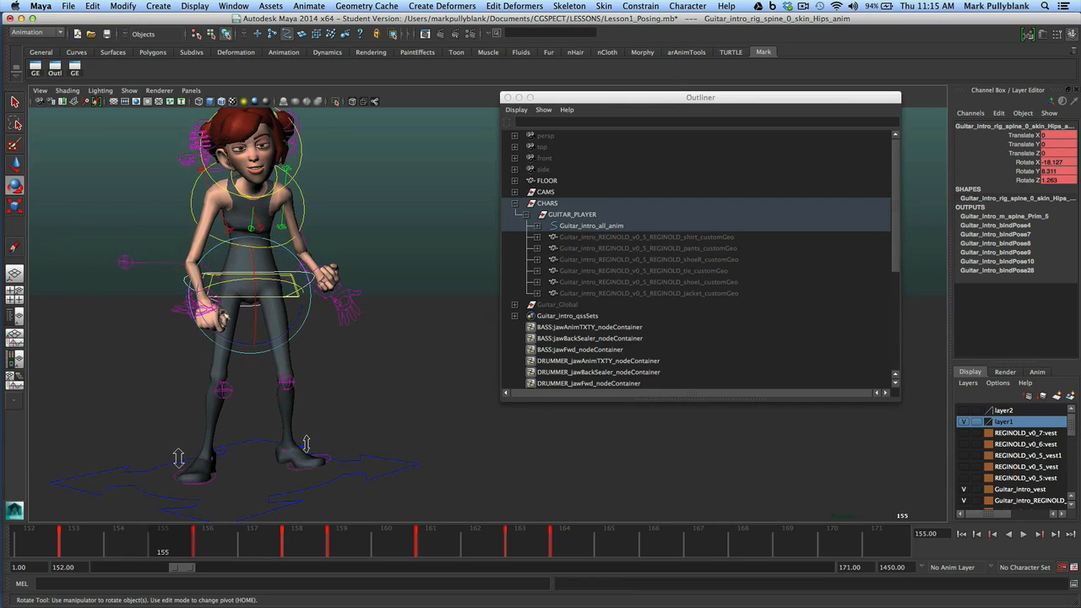
{"action": "left_click_drag", "start_coordinate": [306, 353], "coordinate": [237, 357], "text": "alt"}
{"action": "middle_click_drag", "start_coordinate": [206, 335], "coordinate": [375, 339], "text": "alt"}
{"action": "left_click_drag", "start_coordinate": [377, 339], "coordinate": [317, 414], "text": "alt"}
{"action": "left_click_drag", "start_coordinate": [321, 328], "coordinate": [310, 317], "text": "alt"}
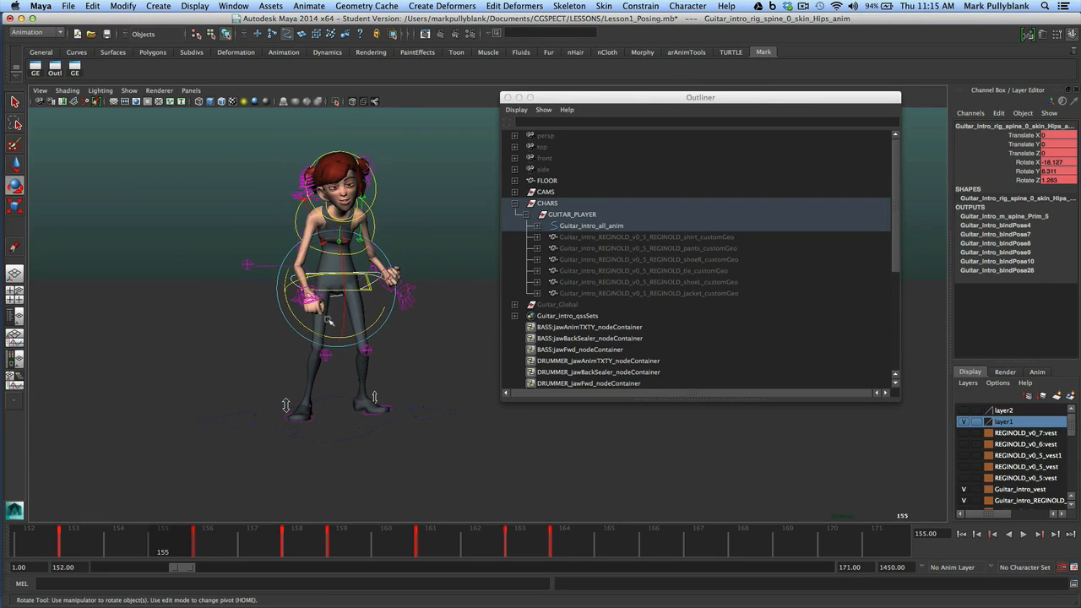
{"action": "middle_click_drag", "start_coordinate": [321, 306], "coordinate": [293, 309], "text": "alt"}
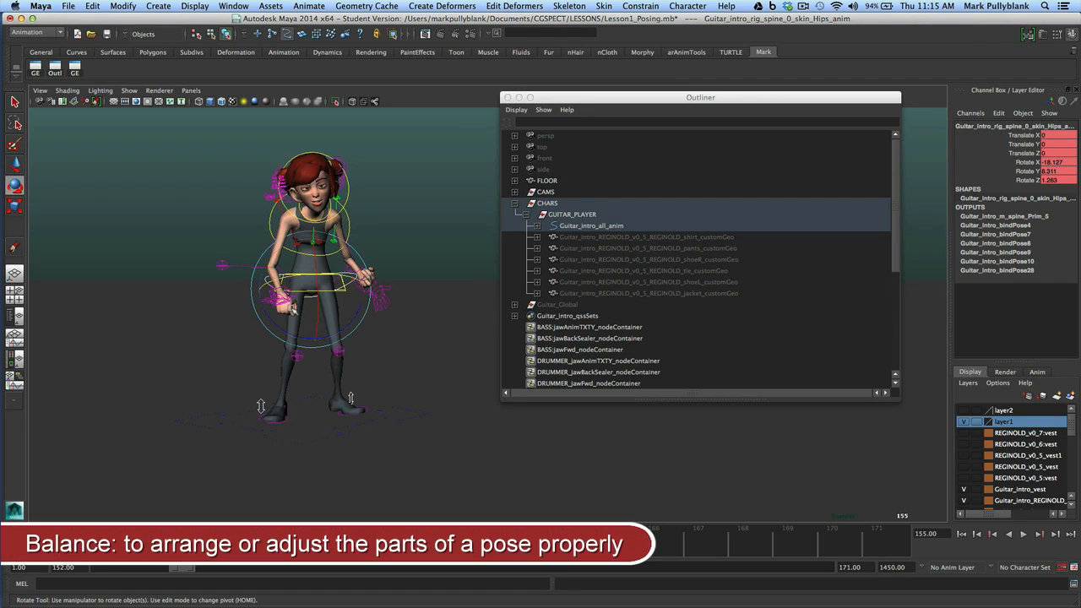
Show the hidden Guitar_Global group again, clear the selection, and close the Outliner
{"action": "left_click", "coordinate": [558, 304]}
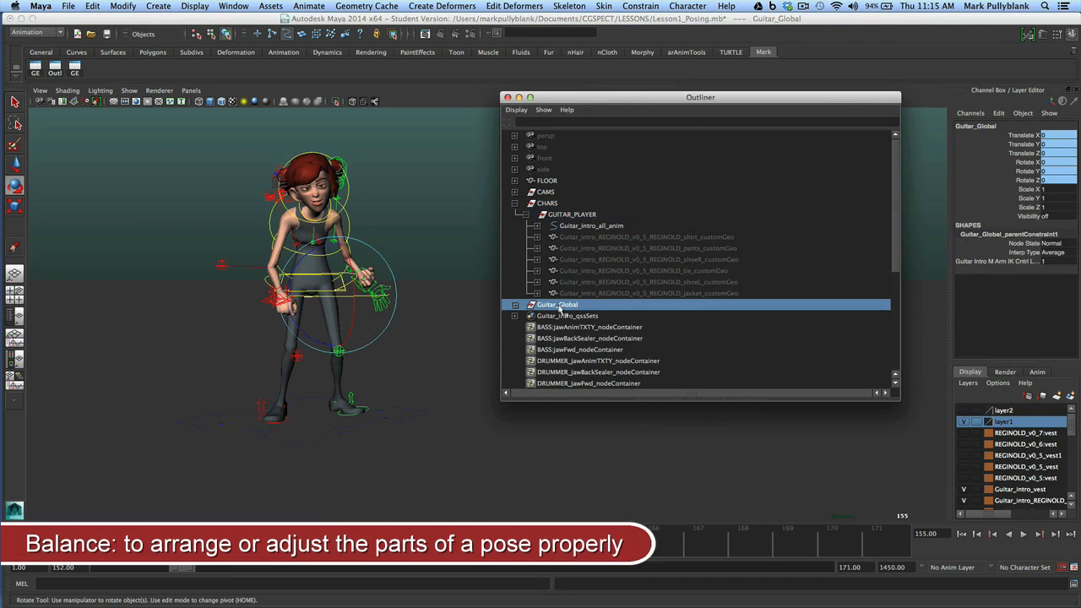
{"action": "key", "text": "shift+h"}
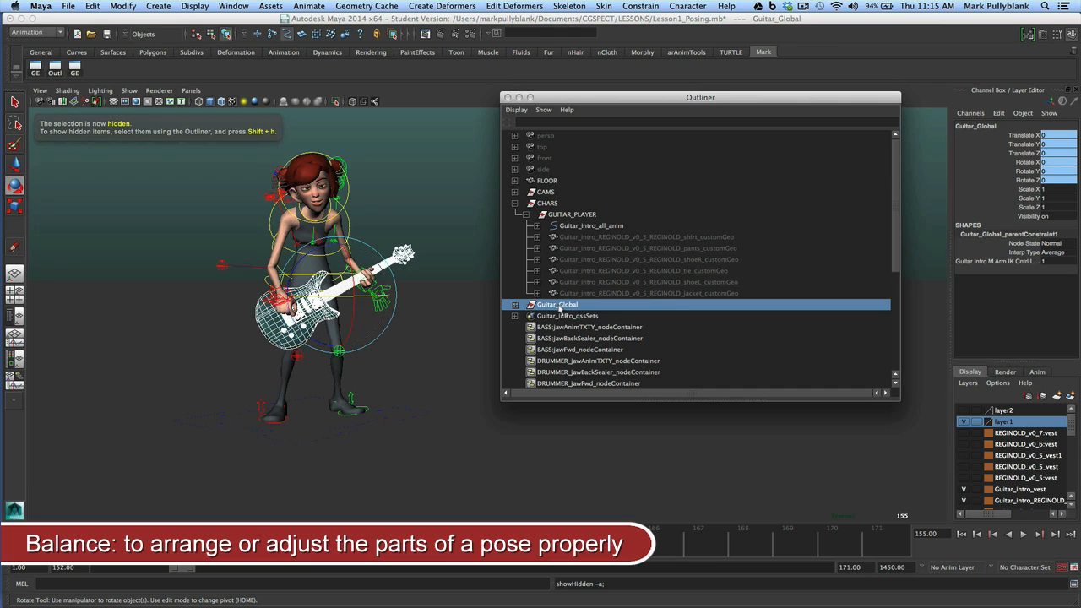
{"action": "left_click", "coordinate": [405, 222]}
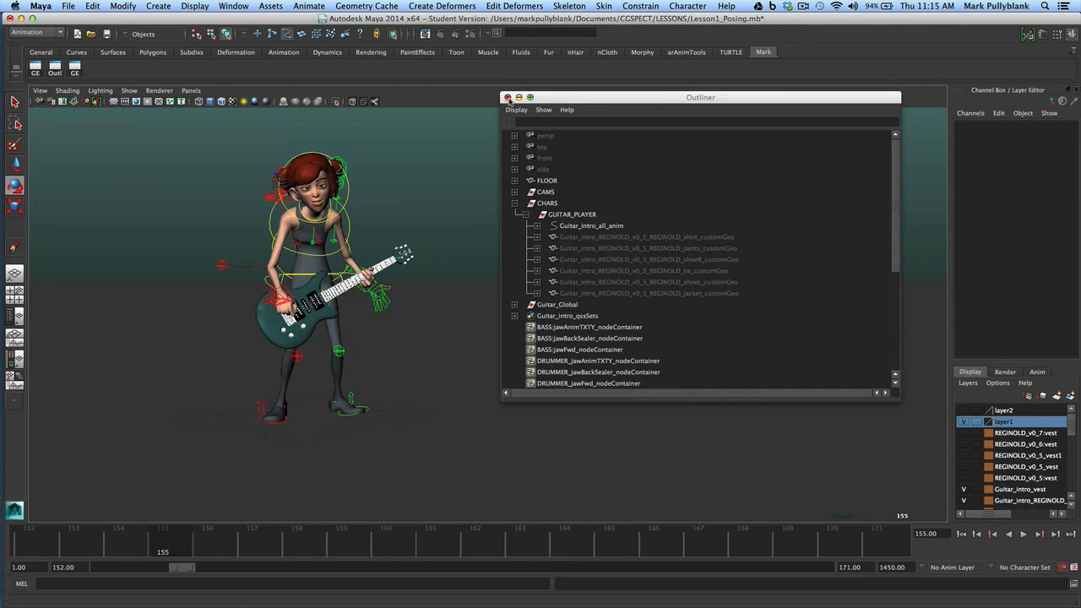
{"action": "left_click", "coordinate": [507, 98]}
At frame 153, try moving the spine root control sideways and forward away from its balanced position over the feet
{"action": "middle_click_drag", "start_coordinate": [430, 243], "coordinate": [453, 235], "text": "alt"}
{"action": "left_click_drag", "start_coordinate": [453, 235], "coordinate": [581, 253], "text": "alt"}
{"action": "left_click", "coordinate": [313, 251]}
{"action": "key", "text": "w"}
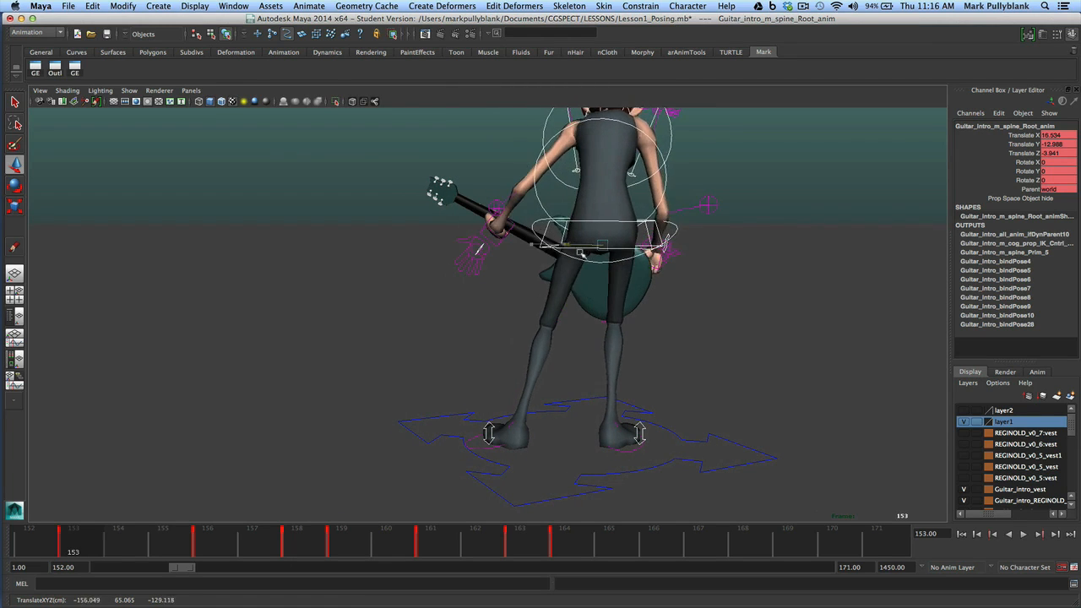
{"action": "key", "text": "z"}
{"action": "key", "text": "z"}
{"action": "key", "text": "z"}
{"action": "left_click_drag", "start_coordinate": [591, 254], "coordinate": [469, 255], "text": "alt"}
{"action": "left_click_drag", "start_coordinate": [385, 245], "coordinate": [487, 249]}
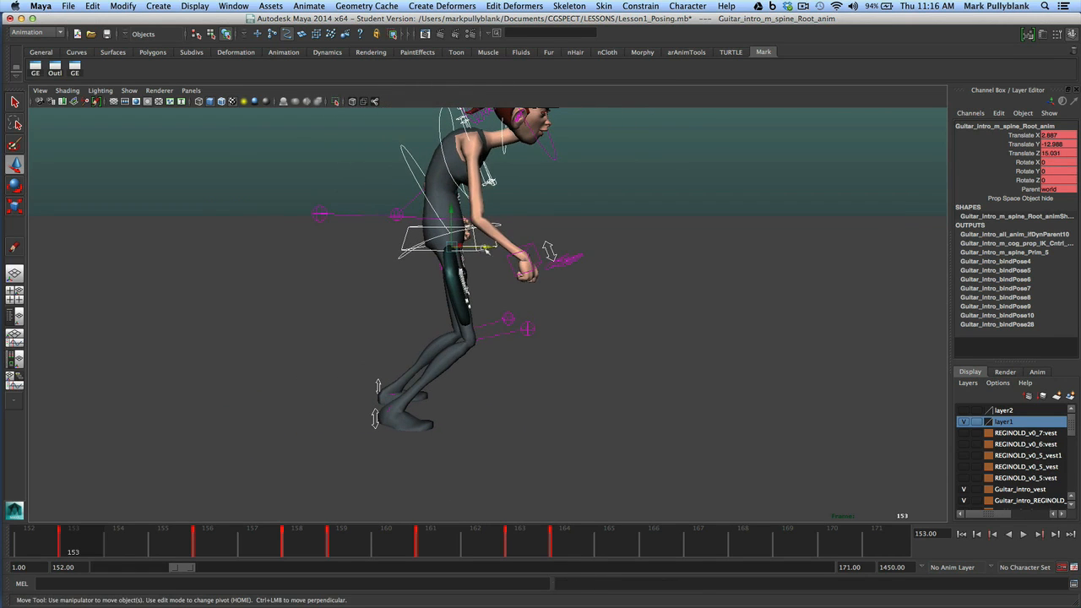
{"action": "key", "text": "z"}
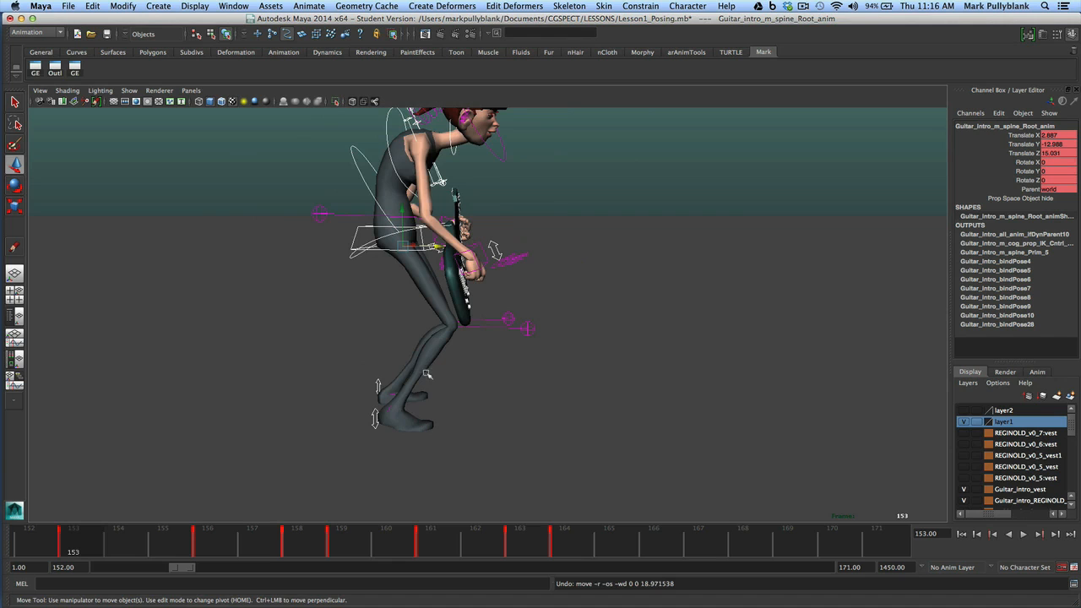
Try lifting the right foot control and shifting the root and knee controls over the left leg
{"action": "left_click_drag", "start_coordinate": [494, 251], "coordinate": [580, 276], "text": "alt"}
{"action": "left_click", "coordinate": [608, 426]}
{"action": "mouse_move", "coordinate": [610, 380]}
{"action": "left_mouse_down"}
{"action": "mouse_move", "coordinate": [611, 355]}
{"action": "mouse_move", "coordinate": [459, 357]}
{"action": "mouse_move", "coordinate": [599, 363]}
{"action": "left_mouse_up"}
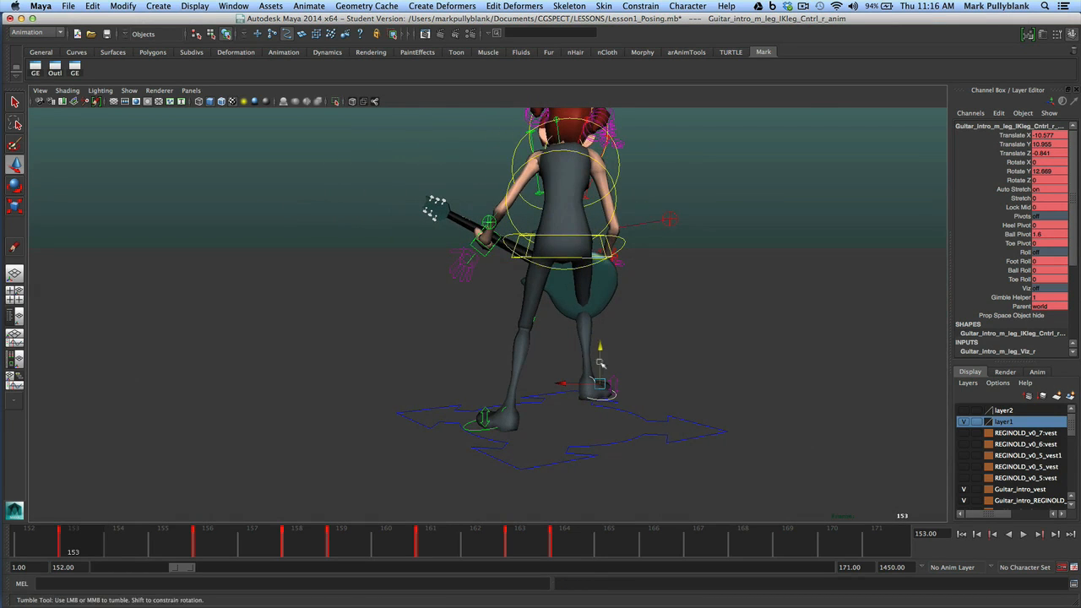
{"action": "left_click", "coordinate": [554, 260]}
{"action": "left_click_drag", "start_coordinate": [554, 259], "coordinate": [514, 254]}
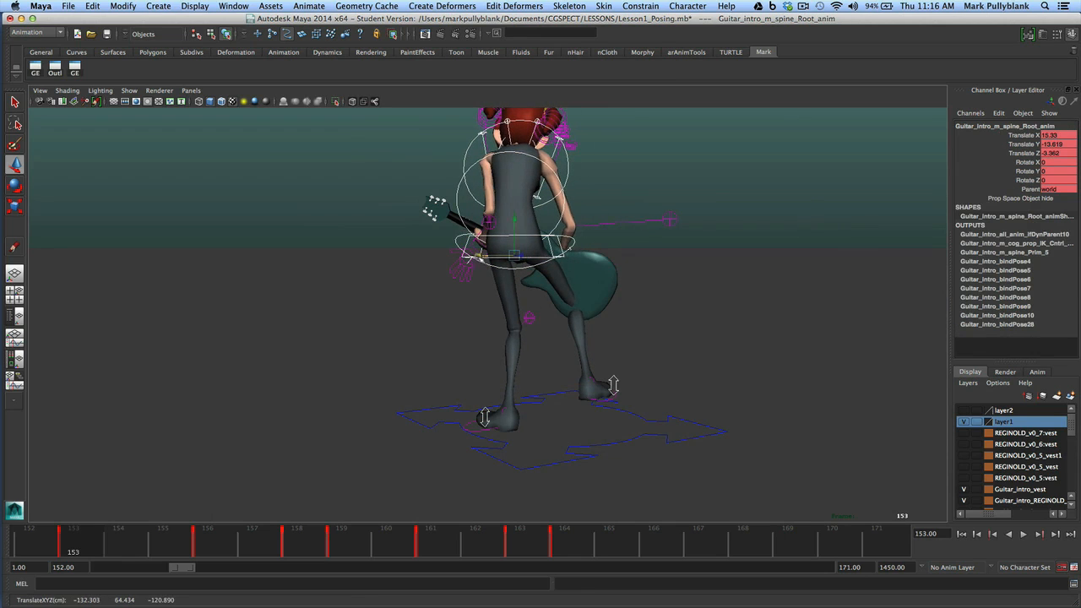
{"action": "left_click", "coordinate": [529, 317]}
{"action": "left_click_drag", "start_coordinate": [528, 316], "coordinate": [476, 313]}
{"action": "key", "text": "z"}
{"action": "key", "text": "z"}
{"action": "key", "text": "z"}
{"action": "key", "text": "z"}
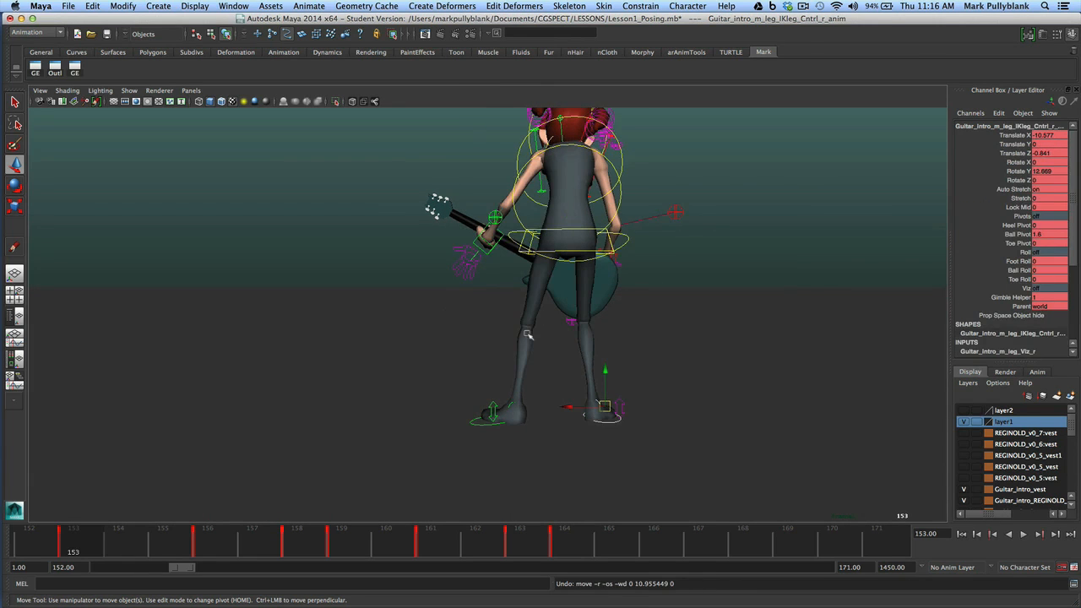
{"action": "key", "text": "z"}
{"action": "key", "text": "z"}
{"action": "key", "text": "z"}
{"action": "key", "text": "z"}
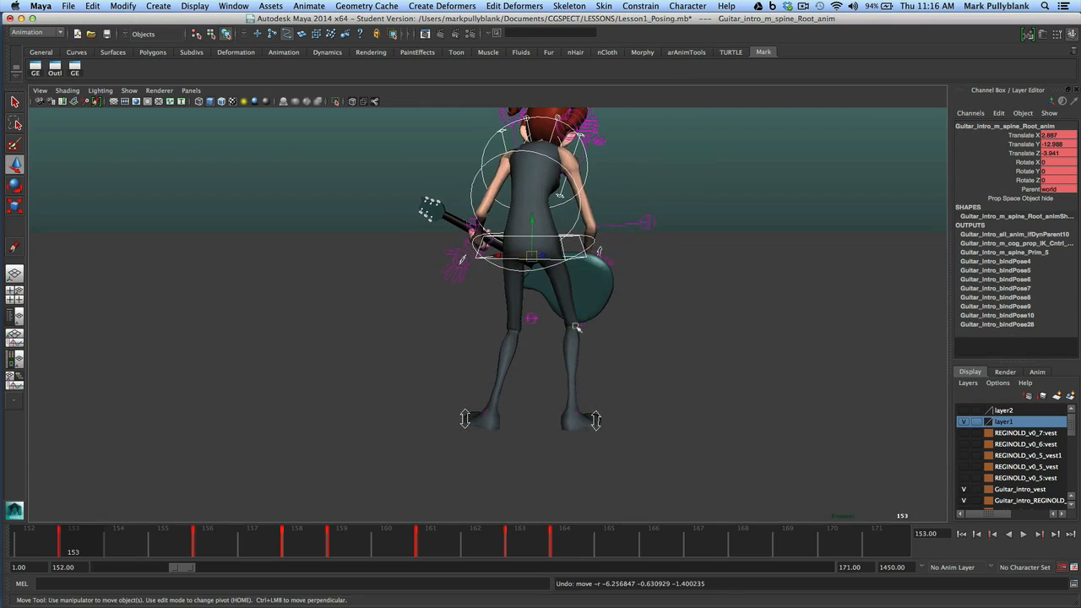
Cycle the viewport background and examine the deselected guitarist's contrapposto stance from the front, back and side
{"action": "mouse_move", "coordinate": [576, 327]}
{"action": "left_mouse_down", "text": "alt"}
{"action": "mouse_move", "coordinate": [458, 322]}
{"action": "mouse_move", "coordinate": [585, 333]}
{"action": "left_mouse_up", "text": "alt"}
{"action": "key", "text": "alt+b"}
{"action": "left_click_drag", "start_coordinate": [632, 400], "coordinate": [441, 304], "text": "alt"}
{"action": "key", "text": "alt+b"}
{"action": "key", "text": "alt+b"}
{"action": "middle_click_drag", "start_coordinate": [462, 305], "coordinate": [471, 315], "text": "alt"}
{"action": "mouse_move", "coordinate": [471, 314]}
{"action": "left_mouse_down", "text": "alt"}
{"action": "mouse_move", "coordinate": [443, 315]}
{"action": "mouse_move", "coordinate": [461, 317]}
{"action": "mouse_move", "coordinate": [443, 318]}
{"action": "mouse_move", "coordinate": [454, 323]}
{"action": "left_mouse_up", "text": "alt"}
{"action": "left_click", "coordinate": [314, 242]}
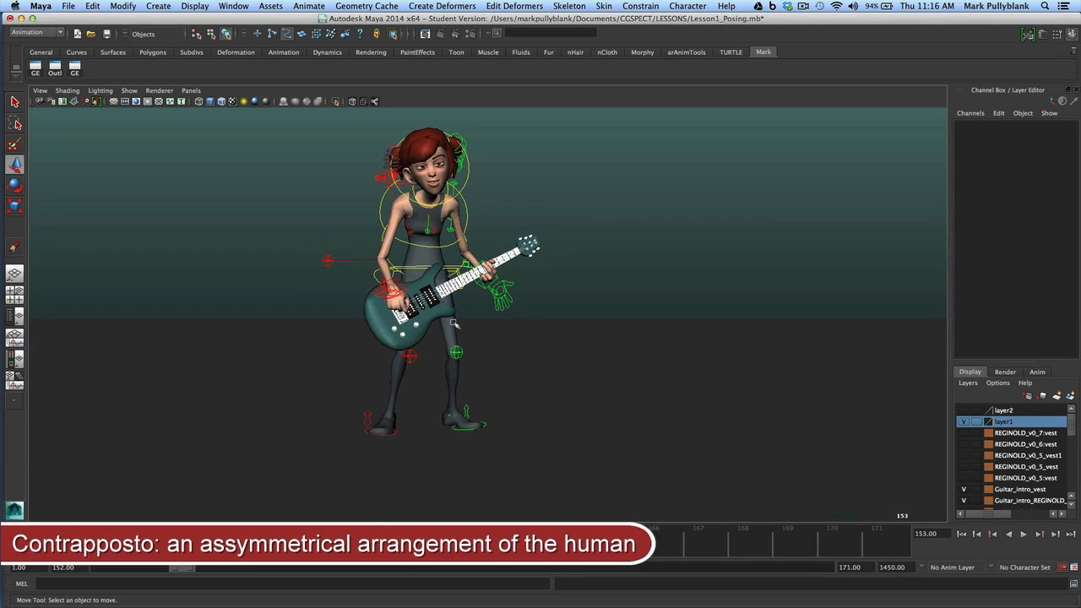
{"action": "left_click_drag", "start_coordinate": [436, 317], "coordinate": [538, 327], "text": "alt"}
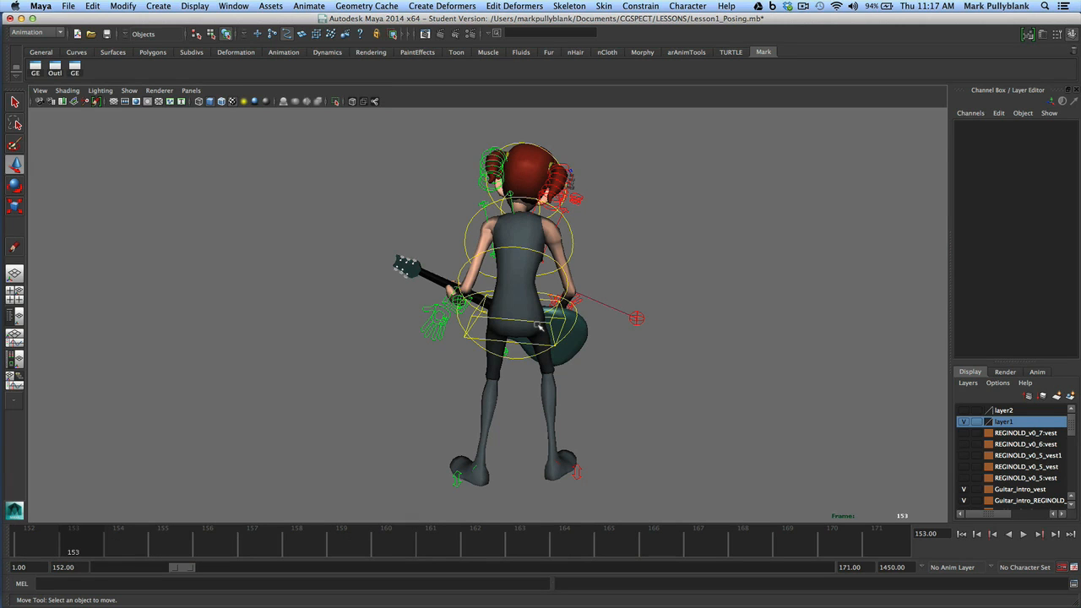
{"action": "left_click_drag", "start_coordinate": [477, 303], "coordinate": [310, 280], "text": "alt"}
{"action": "middle_click_drag", "start_coordinate": [377, 289], "coordinate": [392, 308], "text": "alt"}
{"action": "scroll", "coordinate": [425, 297], "scroll_direction": "up", "scroll_amount": 5}
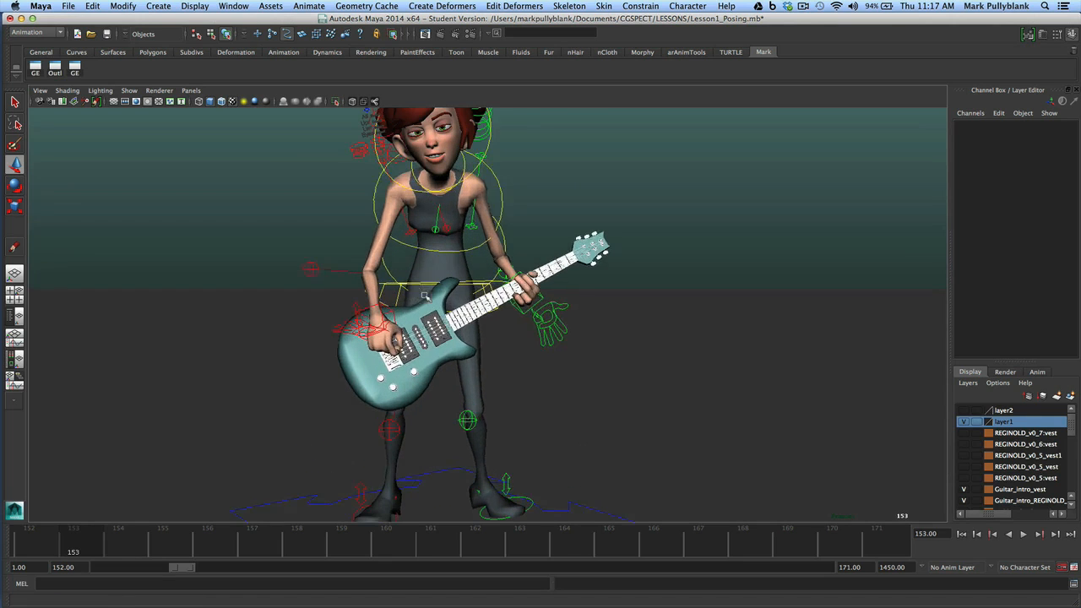
{"action": "left_click_drag", "start_coordinate": [426, 299], "coordinate": [454, 229], "text": "alt"}
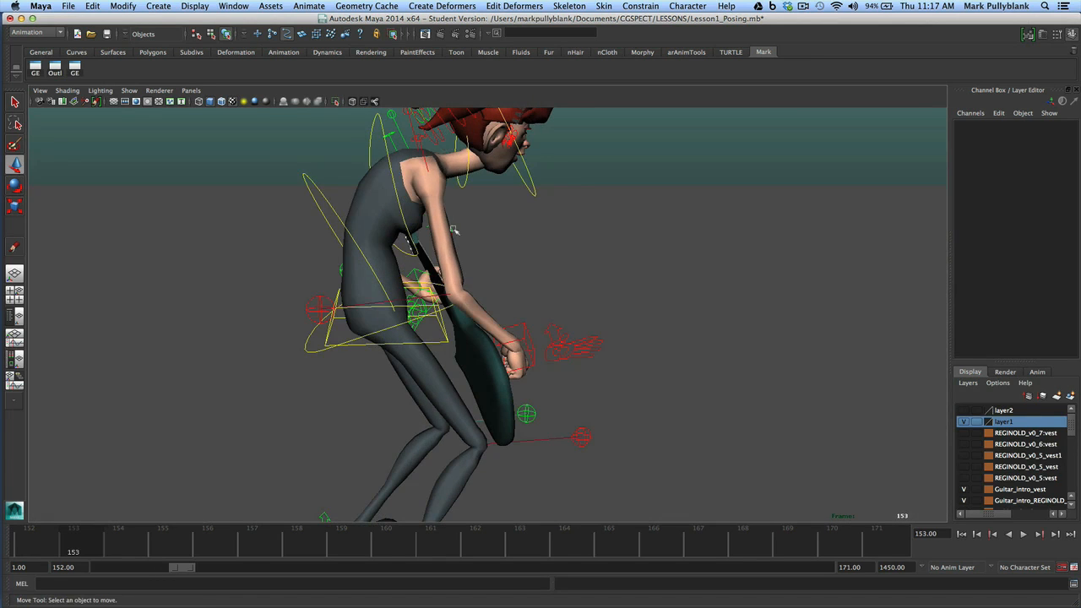
Set all translate and rotate values of the spine's shoulders and hips controls to 0
{"action": "left_click", "coordinate": [393, 169]}
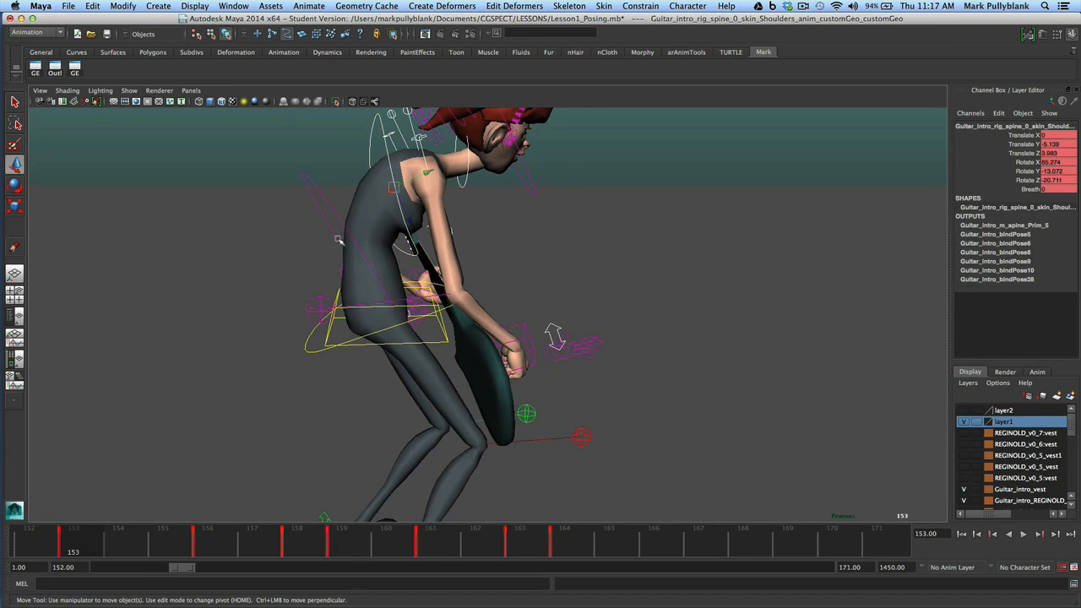
{"action": "left_click", "coordinate": [319, 211]}
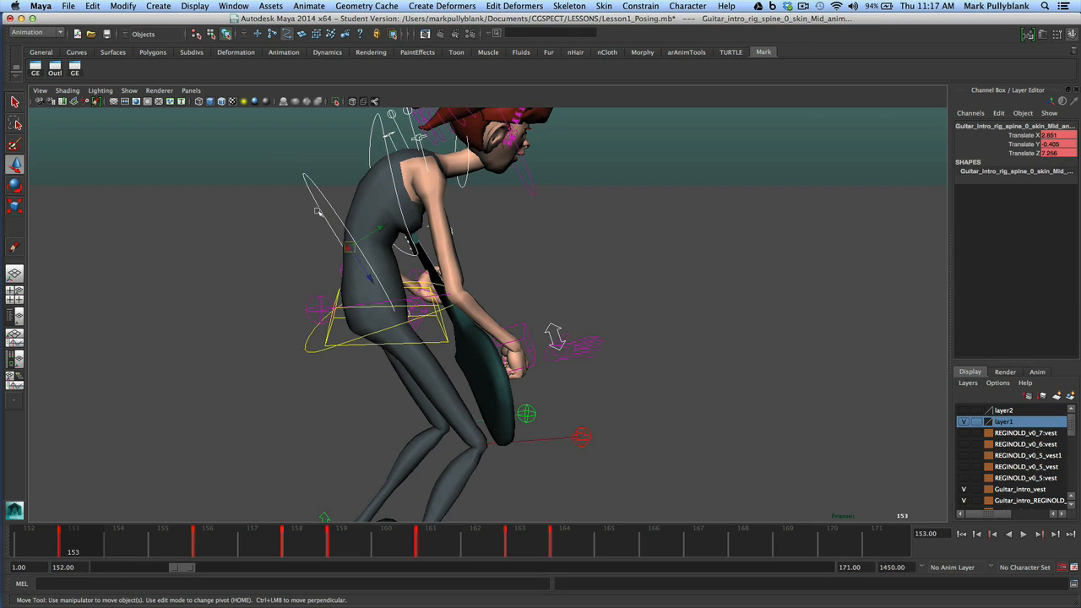
{"action": "left_click", "coordinate": [388, 151]}
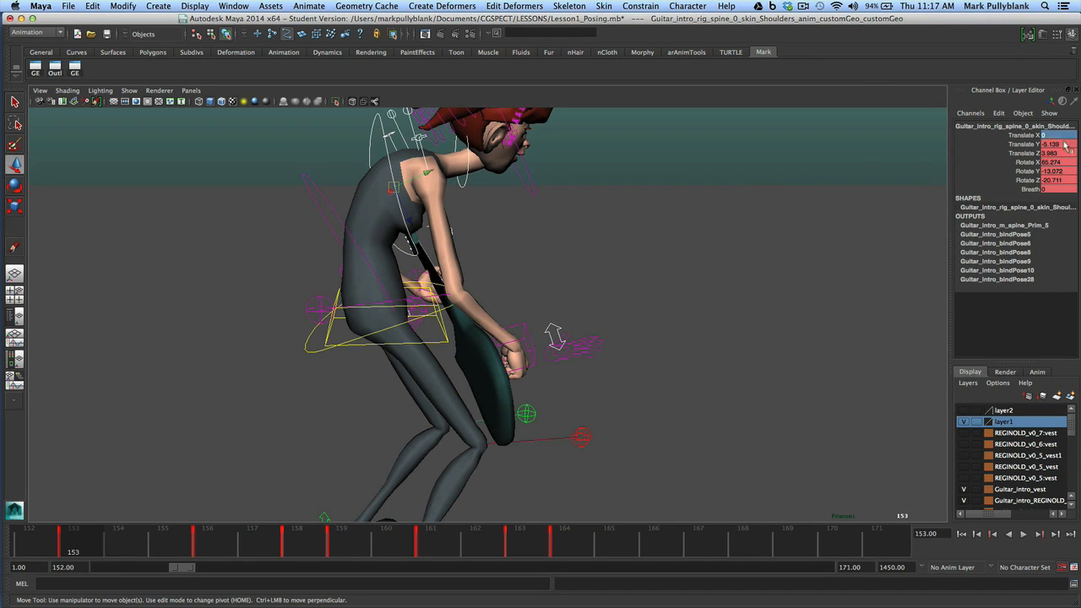
{"action": "type", "text": "0"}
{"action": "key", "text": "Return"}
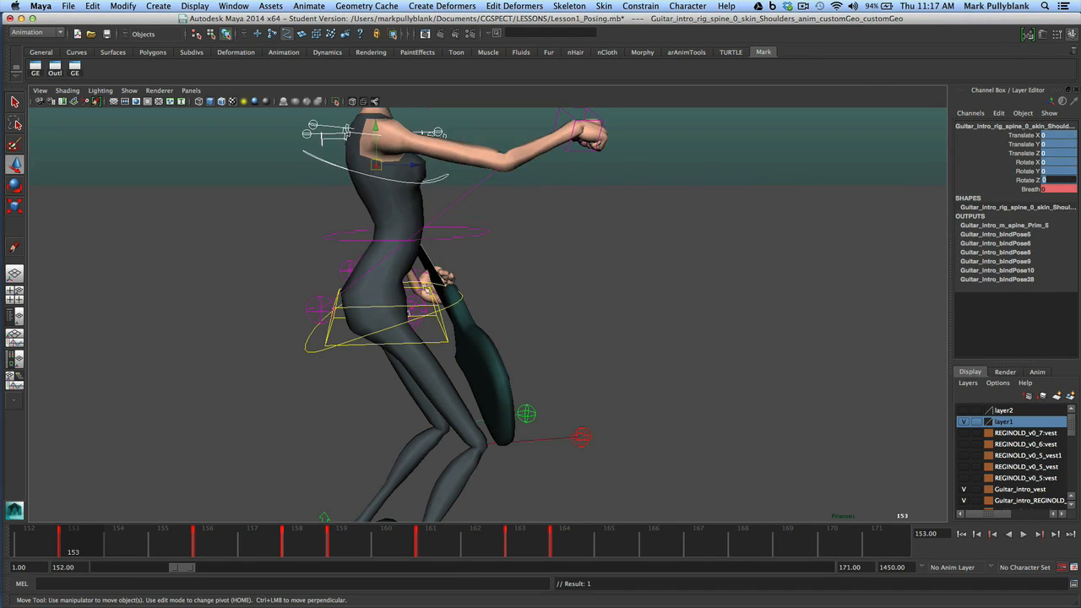
{"action": "left_click", "coordinate": [379, 332]}
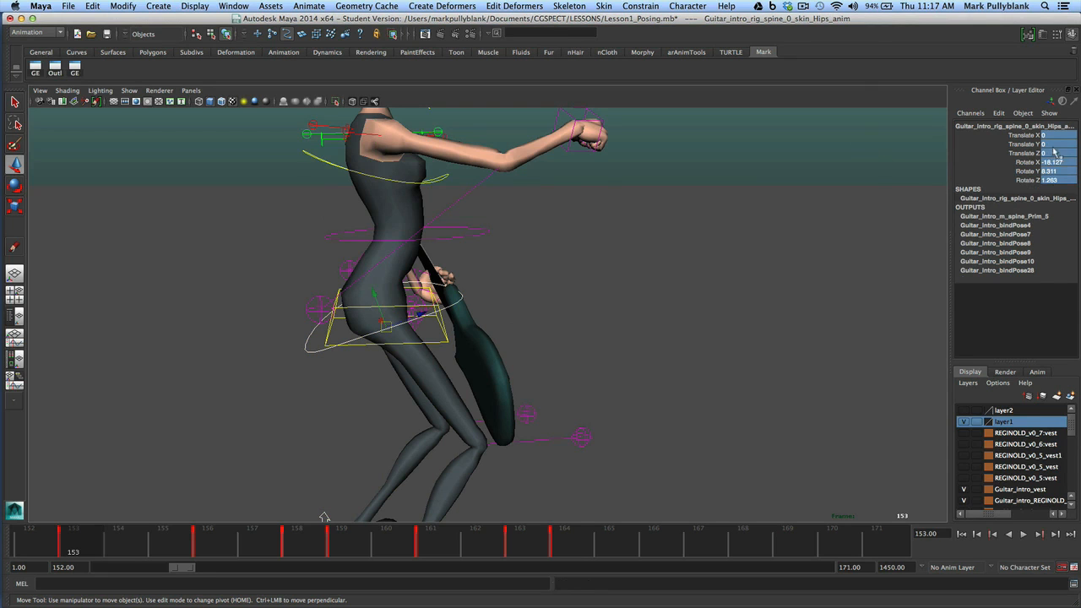
{"action": "key", "text": "Return"}
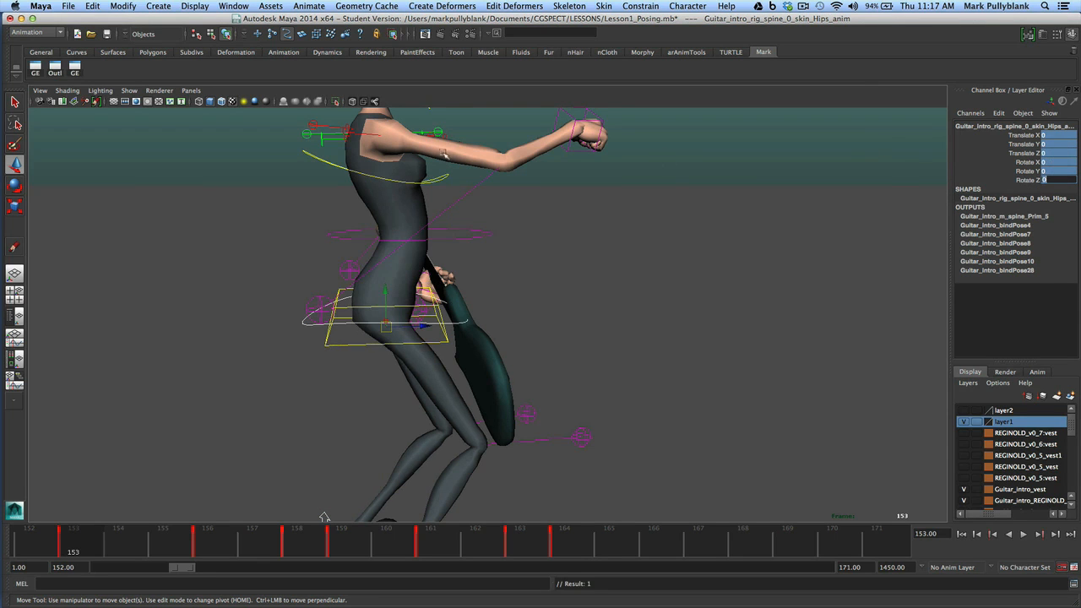
Try tilting the spine's shoulders control to a Rotate Z of -16.567
{"action": "left_click_drag", "start_coordinate": [341, 275], "coordinate": [357, 249], "text": "alt"}
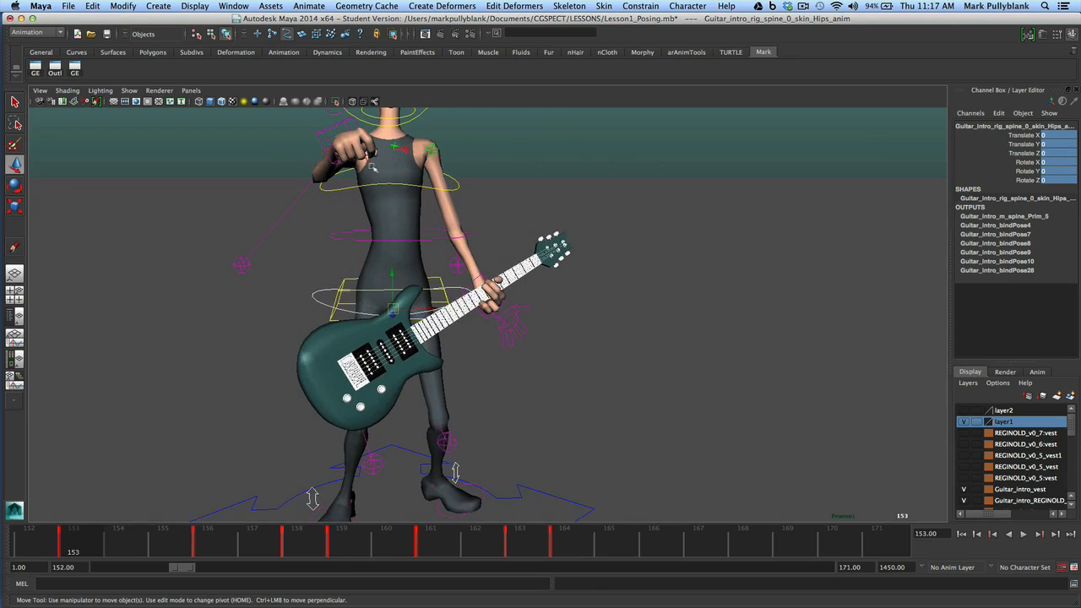
{"action": "left_click", "coordinate": [407, 192]}
{"action": "key", "text": "e"}
{"action": "left_click_drag", "start_coordinate": [418, 146], "coordinate": [427, 154]}
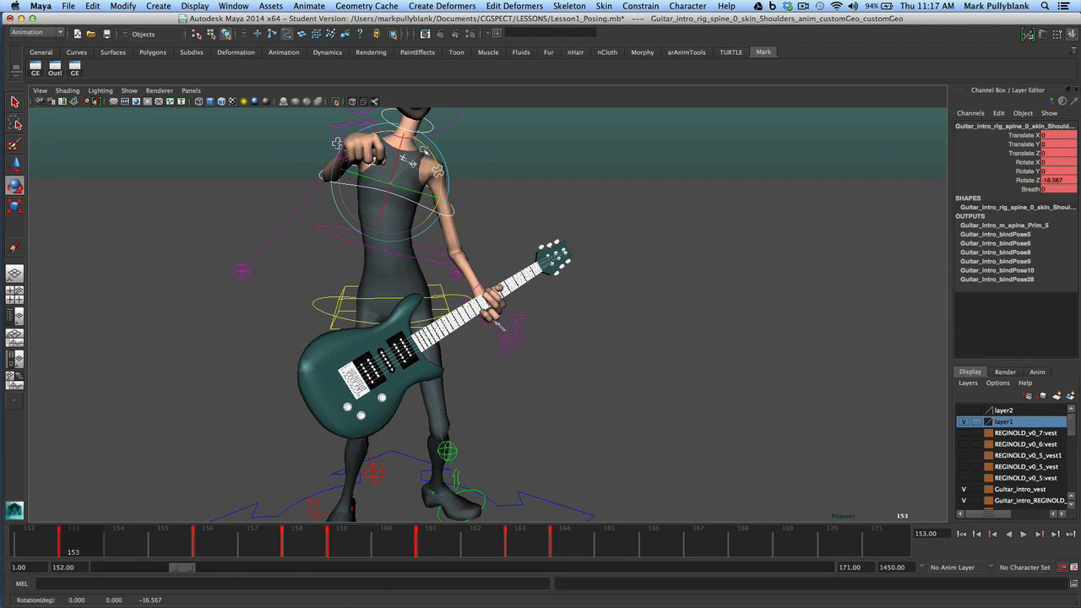
Try tilting the spine's hips control against the shoulders to a Rotate Z of 20.64 and compare both controls
{"action": "left_click", "coordinate": [320, 310]}
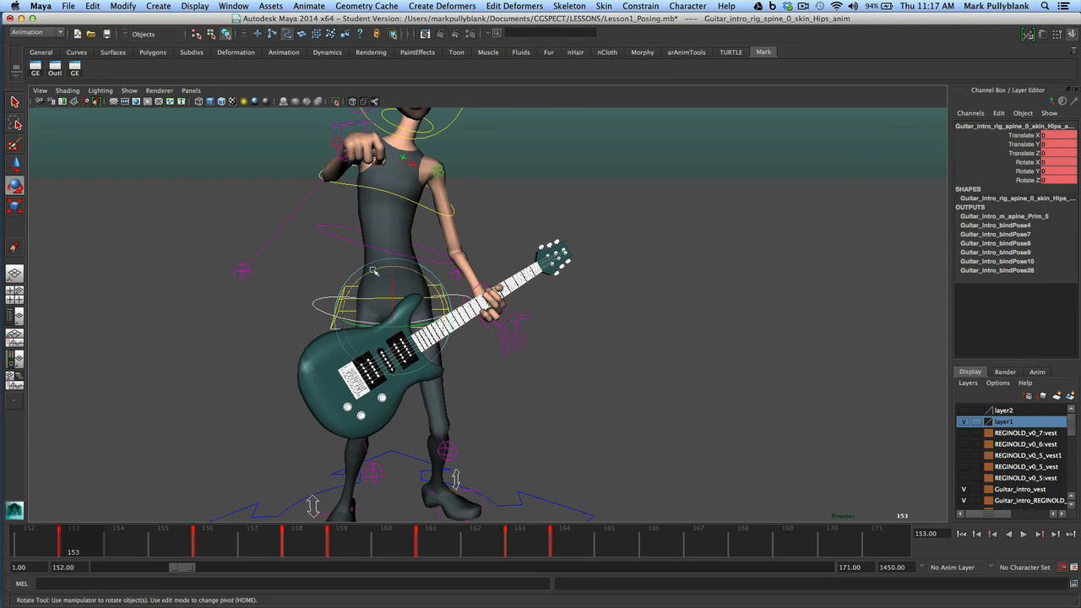
{"action": "left_click_drag", "start_coordinate": [370, 275], "coordinate": [393, 168]}
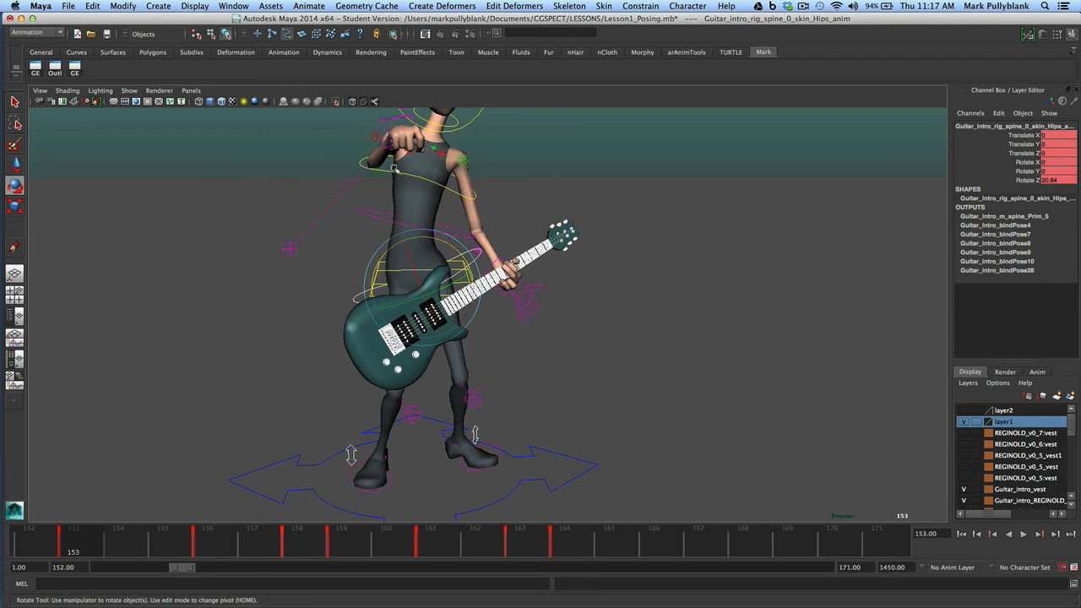
{"action": "left_click", "coordinate": [402, 189]}
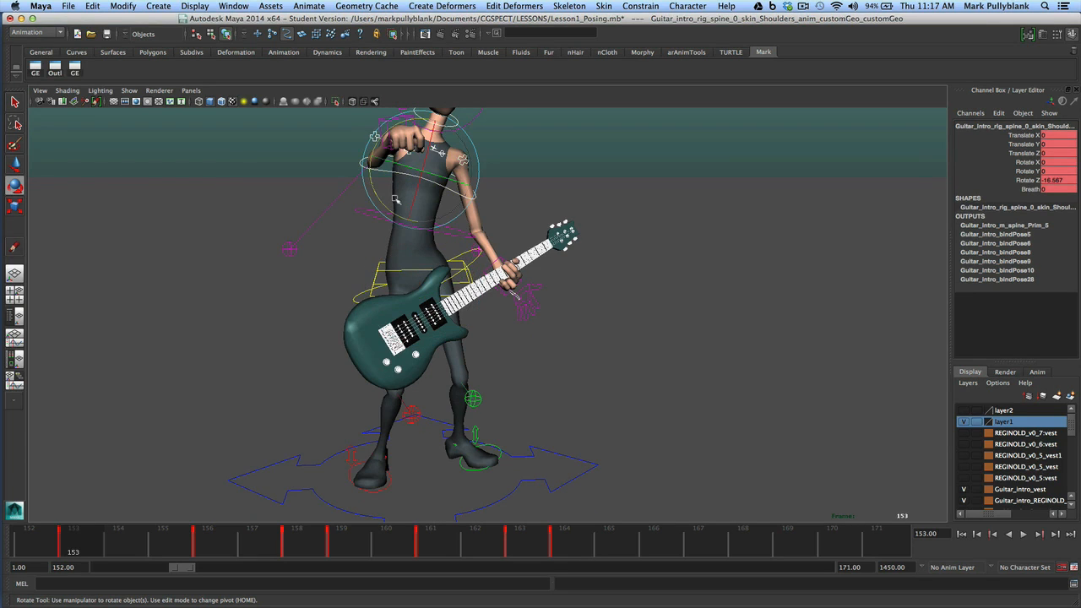
{"action": "left_click_drag", "start_coordinate": [395, 201], "coordinate": [381, 204], "text": "alt"}
{"action": "left_click", "coordinate": [351, 299]}
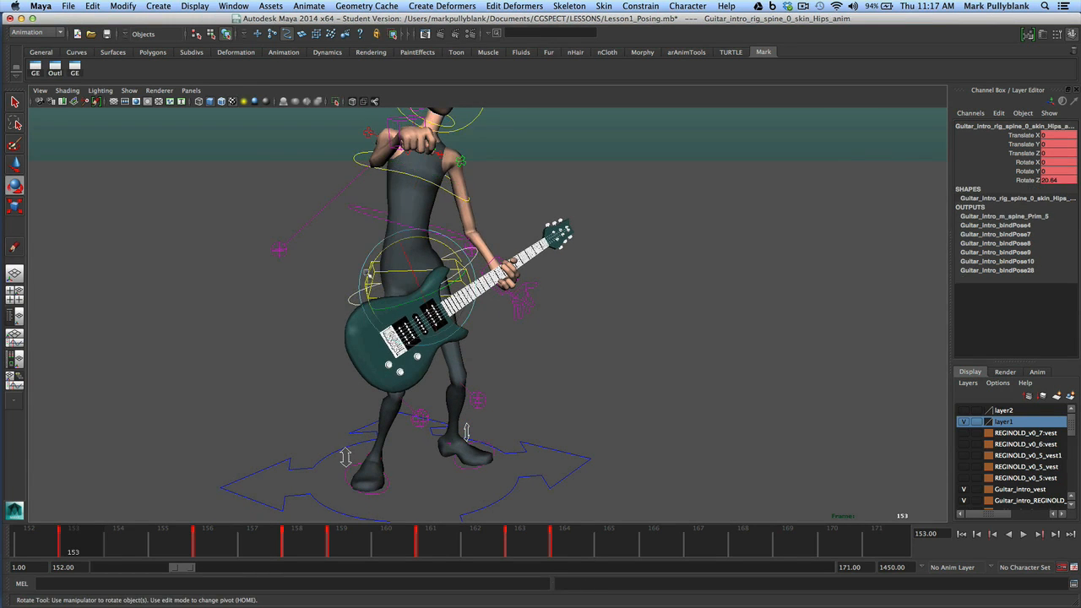
{"action": "left_click_drag", "start_coordinate": [378, 258], "coordinate": [384, 200]}
Undo the shoulder and hip tilts and the zeroed spine values back to the guitarist's original pose at frame 153
{"action": "key", "text": "z"}
{"action": "key", "text": "z"}
{"action": "key", "text": "z"}
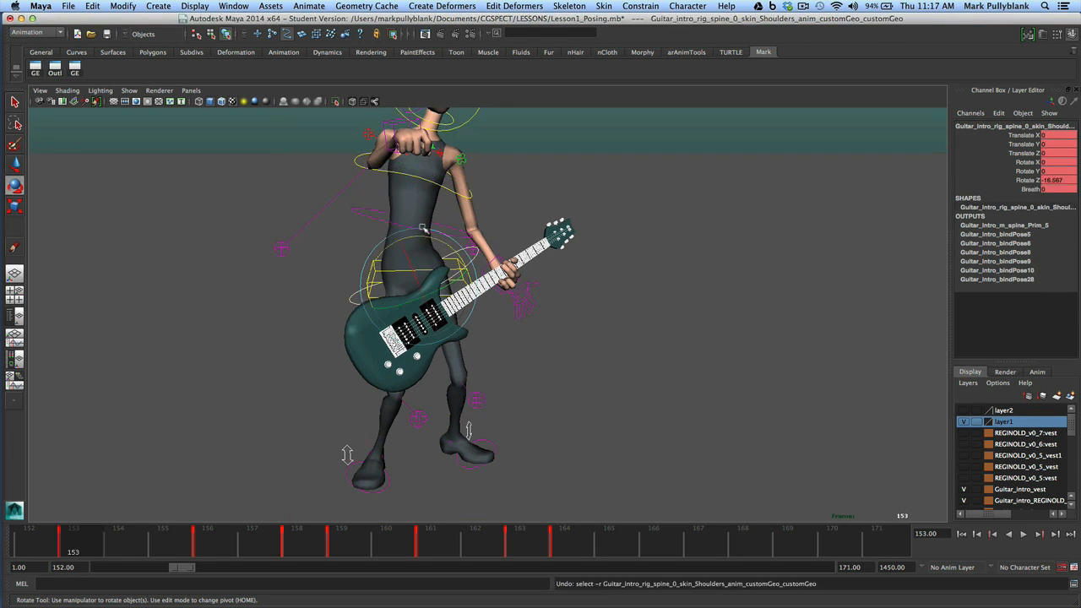
{"action": "key", "text": "z"}
{"action": "key", "text": "z"}
{"action": "key", "text": "z"}
{"action": "key", "text": "z"}
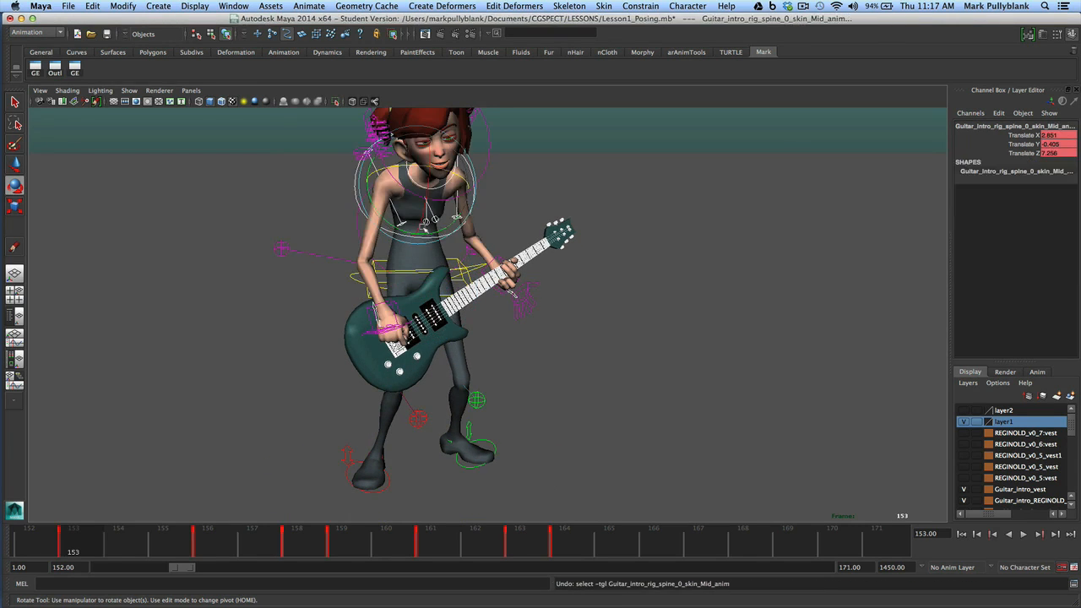
Examine the frame 153 pose from behind with the spine's hips control selected
{"action": "left_click_drag", "start_coordinate": [425, 226], "coordinate": [527, 220], "text": "alt"}
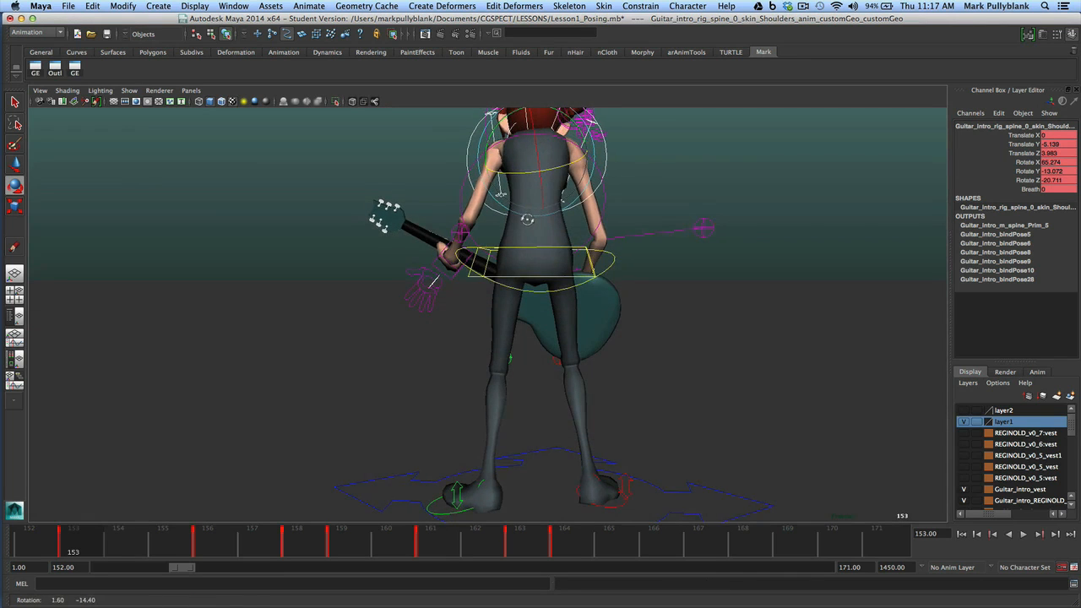
{"action": "middle_click_drag", "start_coordinate": [554, 276], "coordinate": [537, 294], "text": "alt"}
{"action": "left_click", "coordinate": [538, 309]}
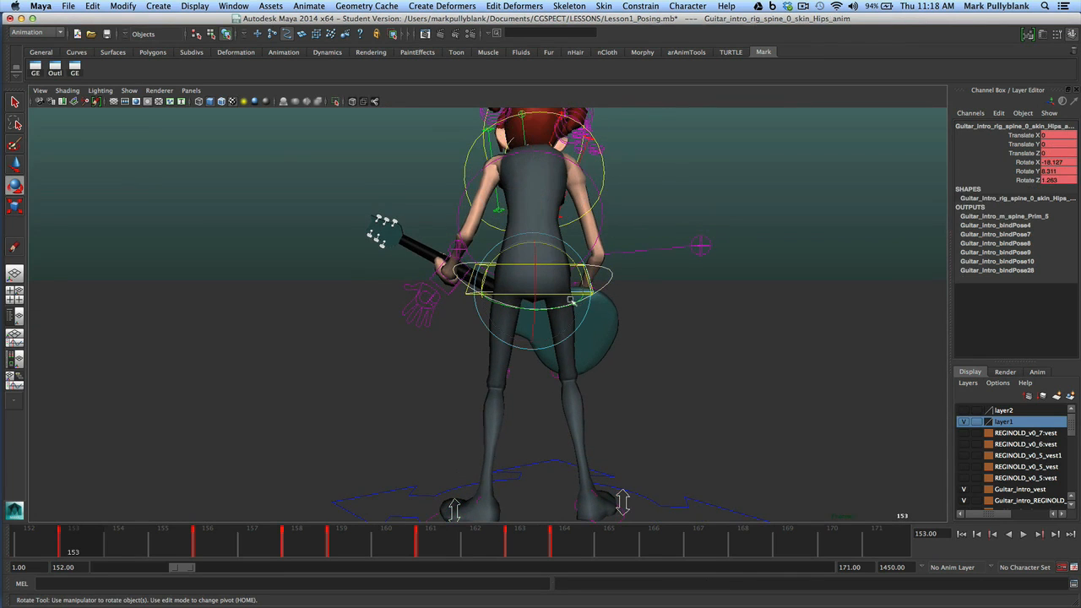
Go to frame 164 and examine the opposing shoulder and hip tilts from the back and front
{"action": "left_click", "coordinate": [564, 547]}
{"action": "left_click_drag", "start_coordinate": [557, 363], "coordinate": [572, 285]}
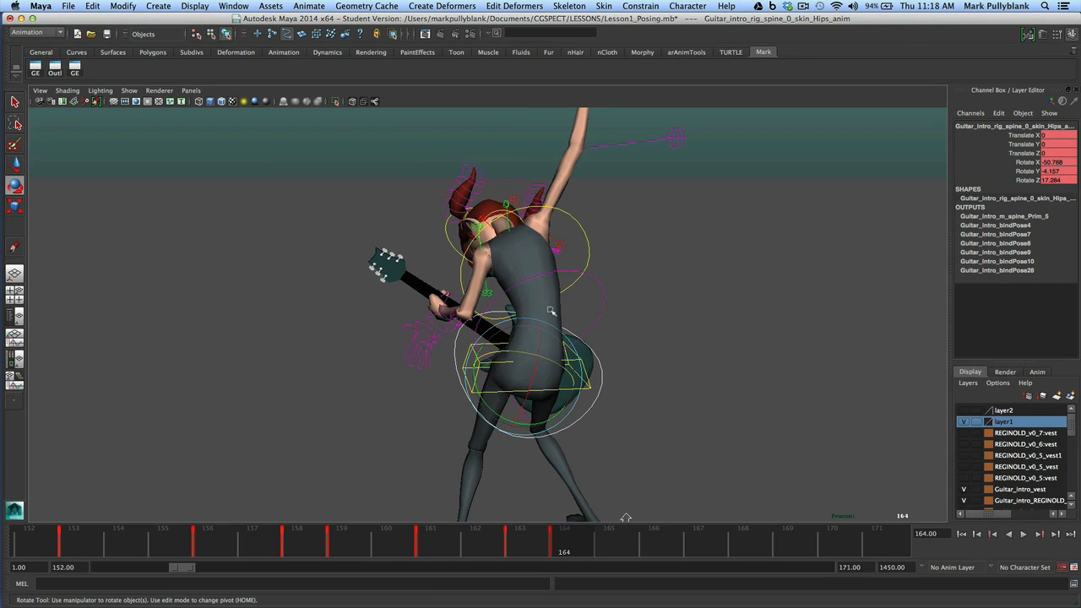
{"action": "left_click_drag", "start_coordinate": [551, 311], "coordinate": [371, 301], "text": "alt"}
{"action": "left_click_drag", "start_coordinate": [575, 325], "coordinate": [485, 339], "text": "alt"}
{"action": "middle_click_drag", "start_coordinate": [485, 339], "coordinate": [471, 293], "text": "alt"}
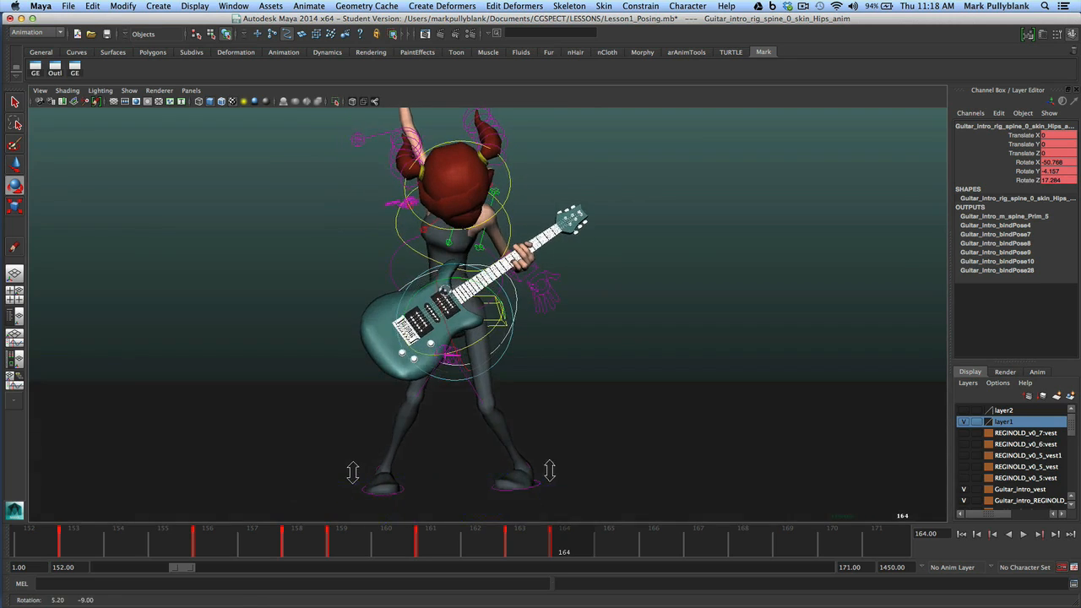
{"action": "mouse_move", "coordinate": [473, 296]}
{"action": "left_mouse_down", "text": "alt"}
{"action": "mouse_move", "coordinate": [647, 306]}
{"action": "mouse_move", "coordinate": [478, 286]}
{"action": "left_mouse_up", "text": "alt"}
{"action": "scroll", "coordinate": [479, 284], "scroll_direction": "down", "scroll_amount": 5}
{"action": "middle_click_drag", "start_coordinate": [479, 282], "coordinate": [477, 294], "text": "alt"}
{"action": "left_click_drag", "start_coordinate": [478, 292], "coordinate": [473, 279], "text": "alt"}
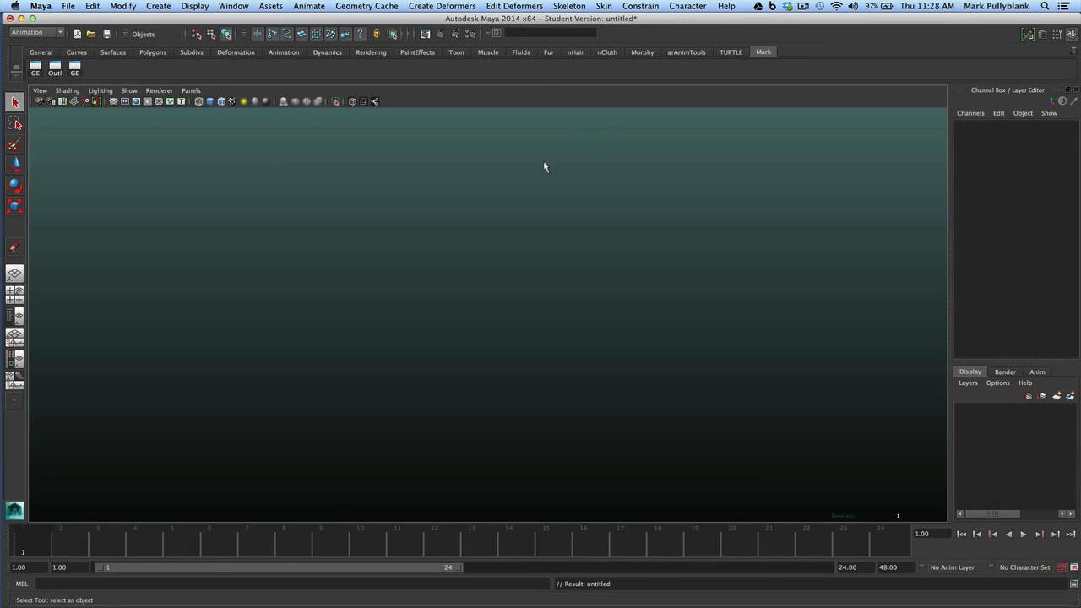
Switch to Chrome and find the MorpheusRigPack_LESSON_1 folder and its download options in Lesson 01's Supportive Material on Box
{"action": "key", "text": "super+Tab"}
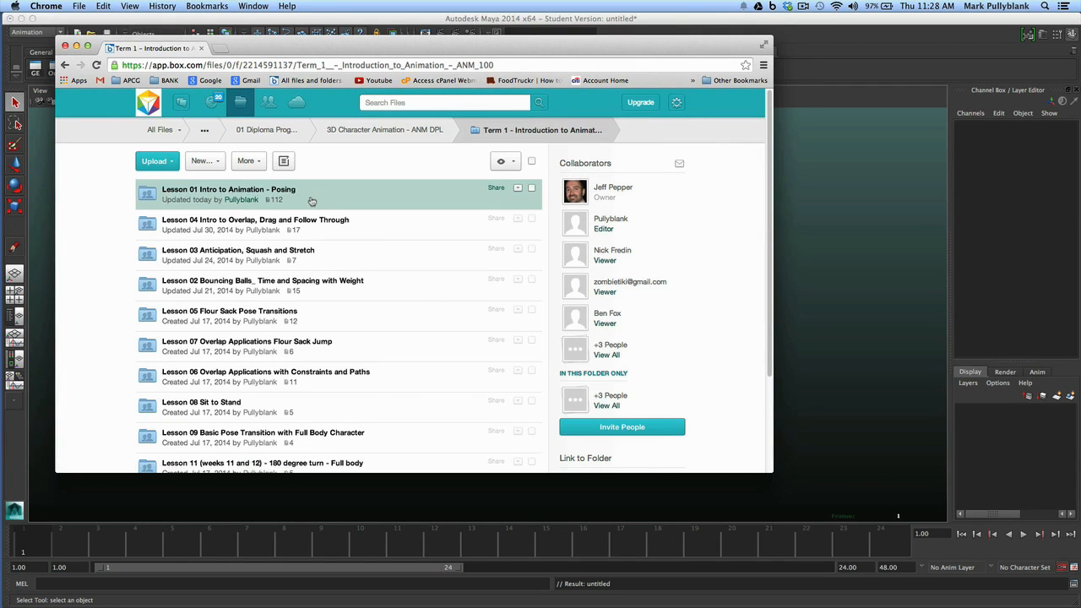
{"action": "left_click", "coordinate": [212, 198]}
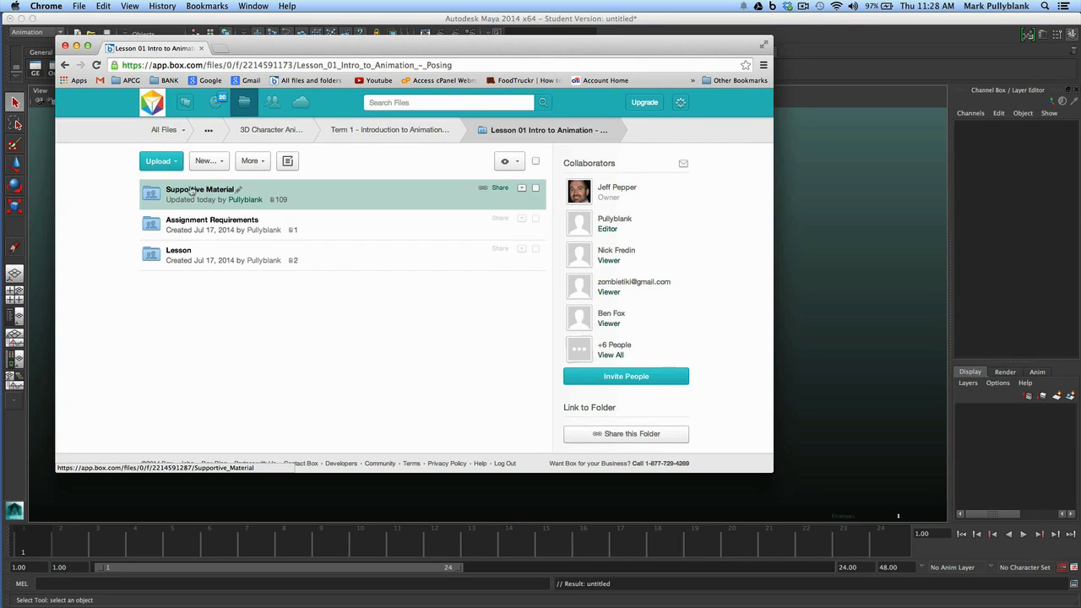
{"action": "left_click", "coordinate": [194, 192]}
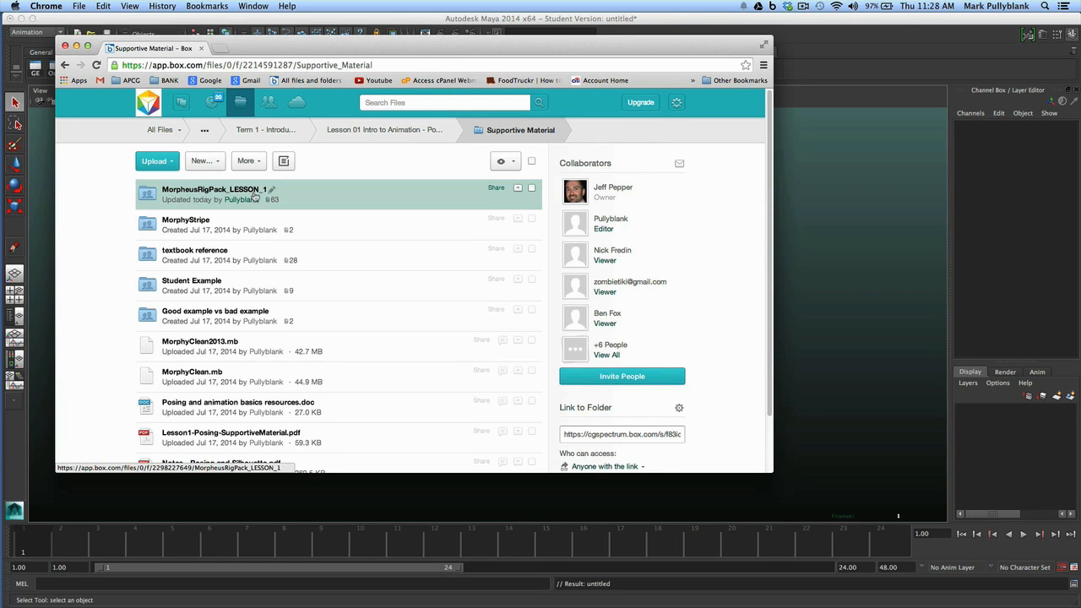
{"action": "right_click", "coordinate": [210, 195]}
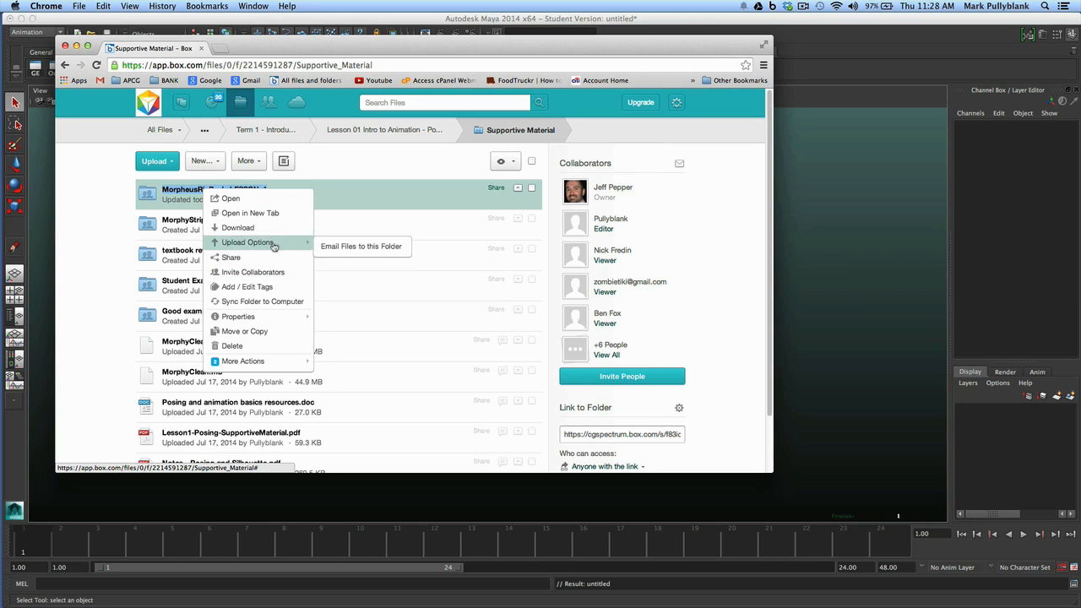
{"action": "left_click", "coordinate": [98, 211]}
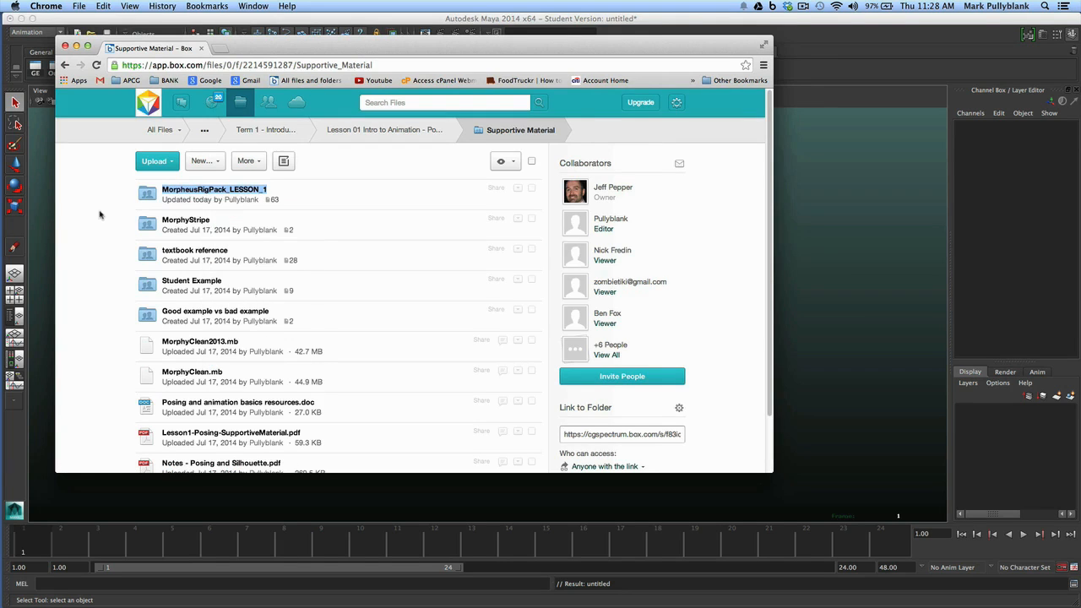
Switch back to Maya and set the project to the MorpheusRigPack_LESSON_1 folder in Documents
{"action": "left_click", "coordinate": [306, 19]}
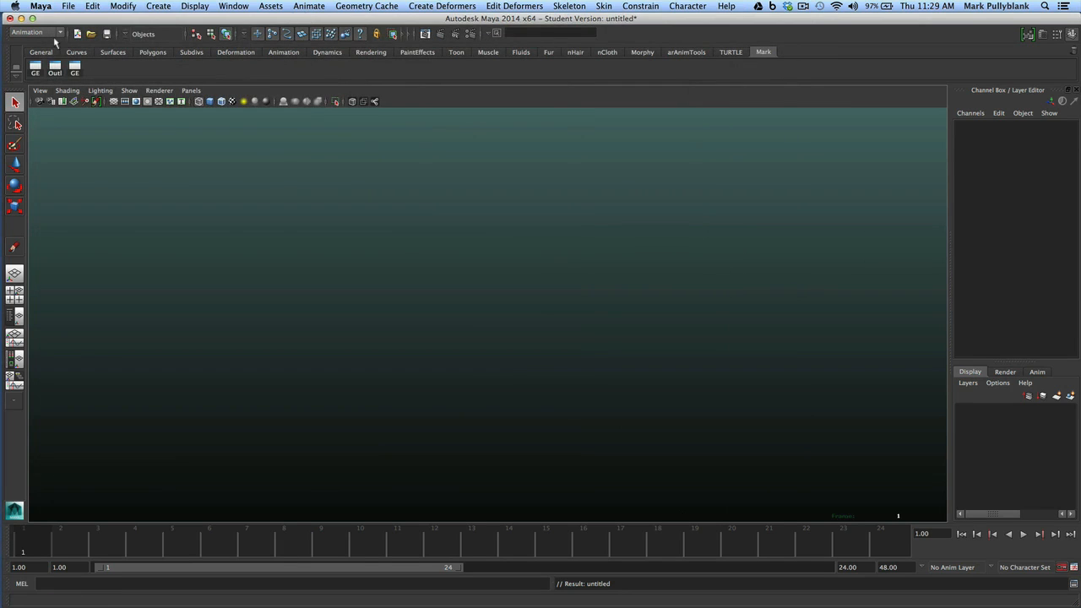
{"action": "left_click", "coordinate": [69, 7]}
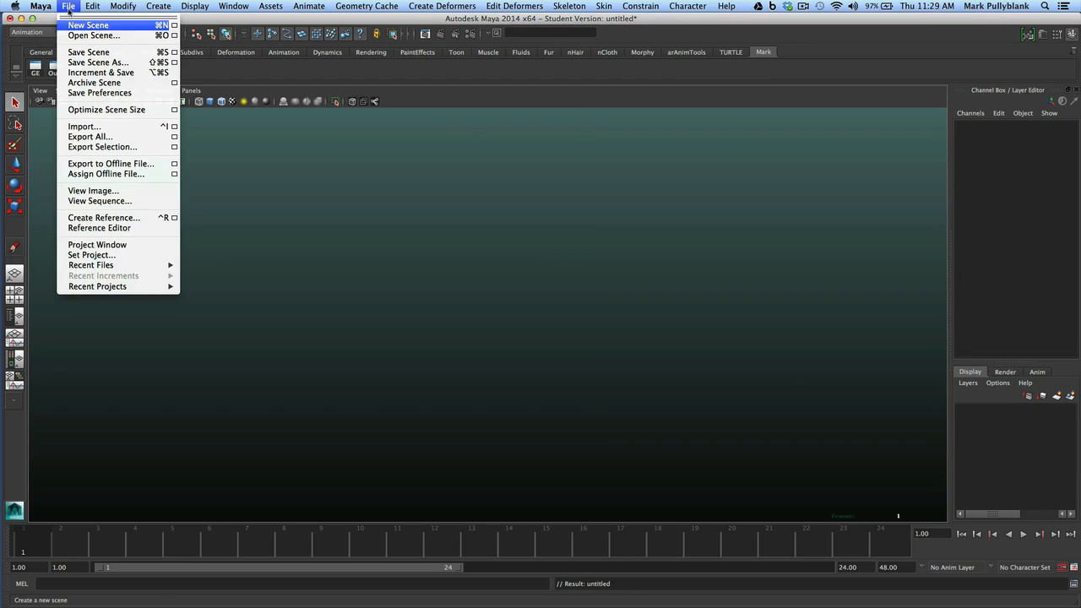
{"action": "left_click", "coordinate": [98, 255]}
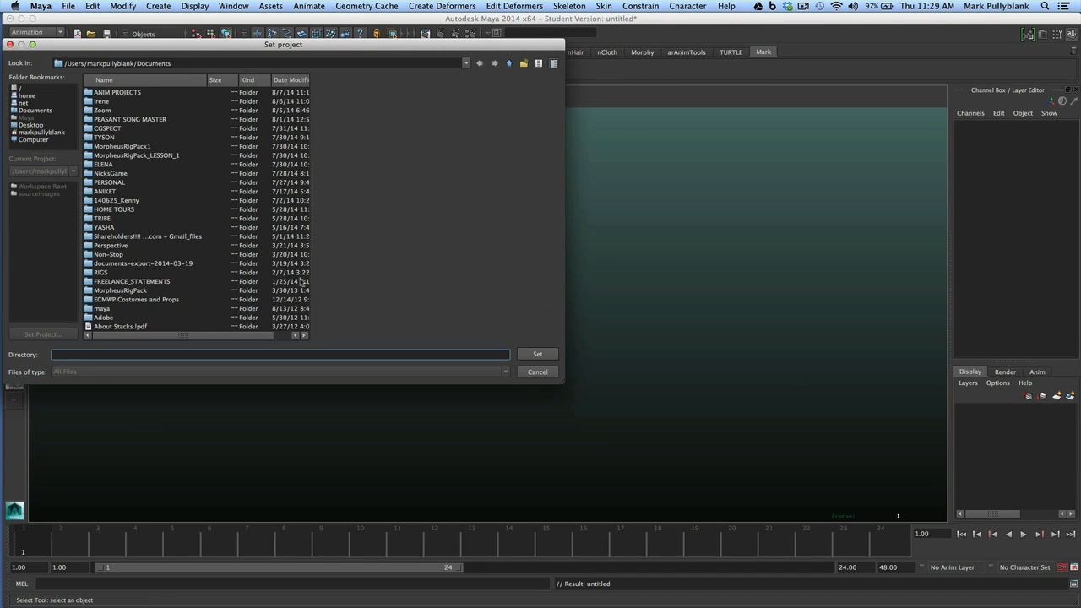
{"action": "left_click", "coordinate": [137, 157]}
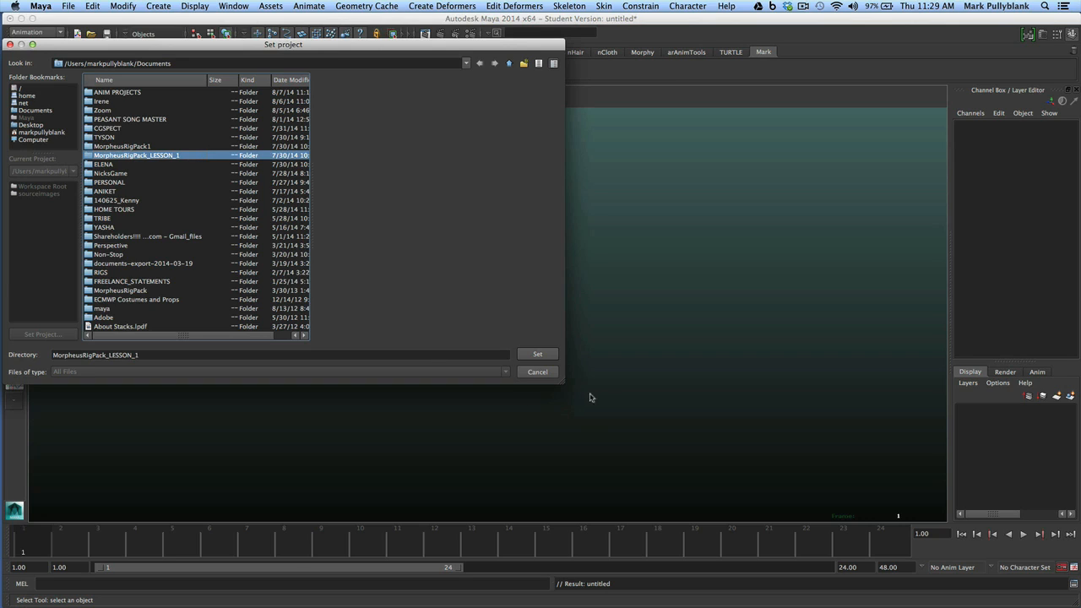
{"action": "left_click", "coordinate": [545, 356]}
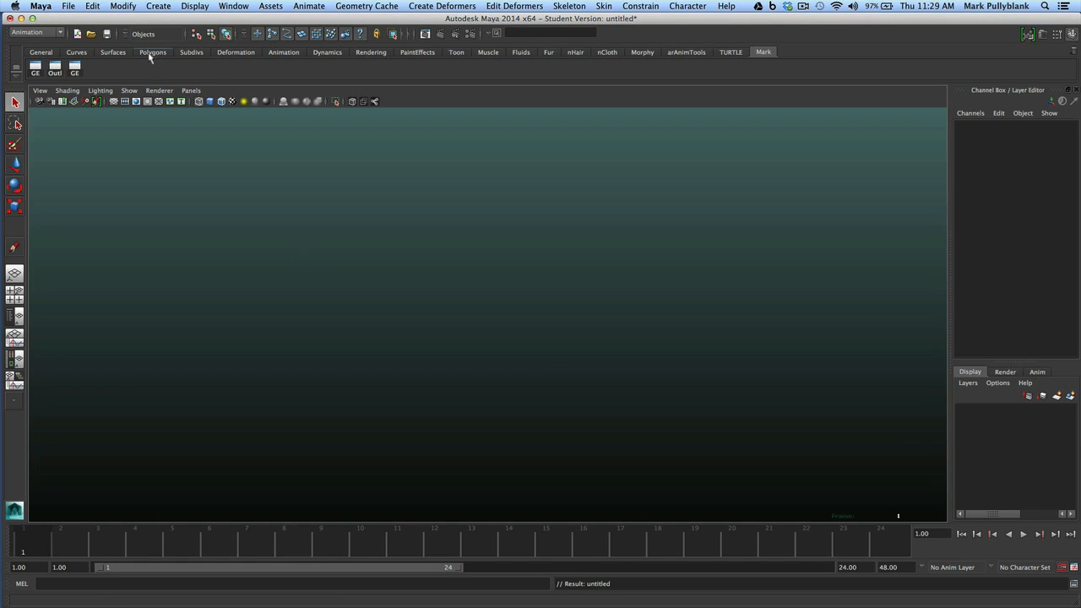
Open morphyStripe.mb from the project's Rigs folder and display the character shaded with texture maps
{"action": "left_click", "coordinate": [71, 7]}
{"action": "left_click", "coordinate": [73, 36]}
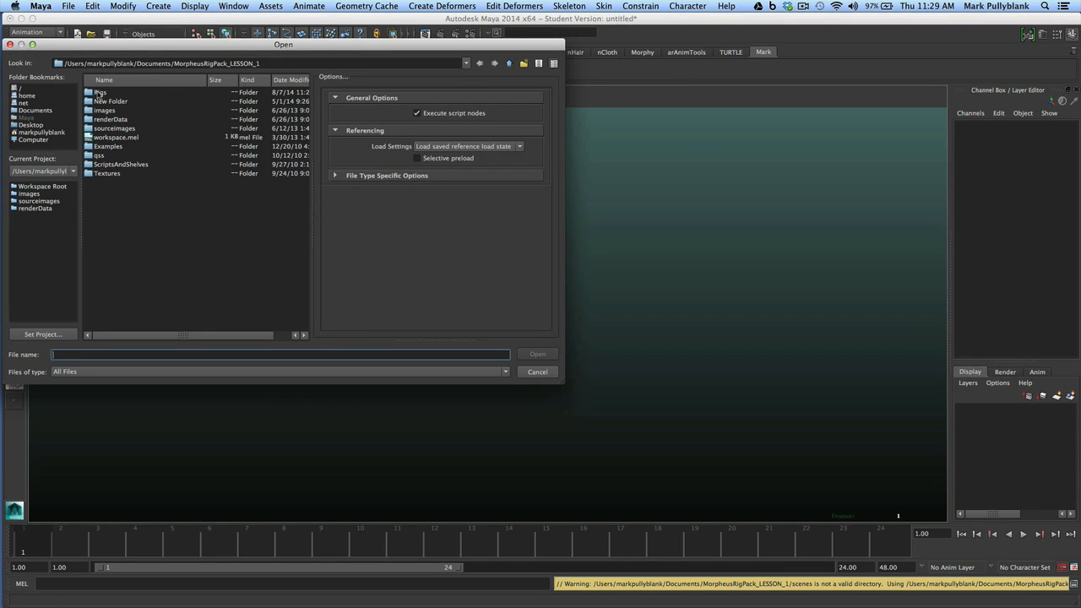
{"action": "double_click", "coordinate": [106, 93]}
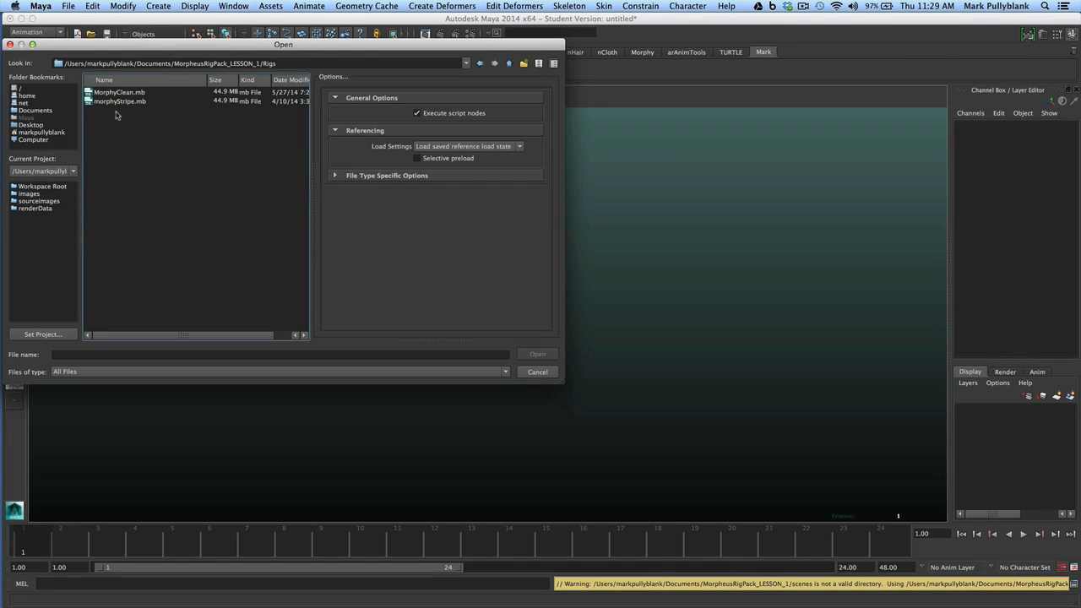
{"action": "left_click", "coordinate": [123, 93]}
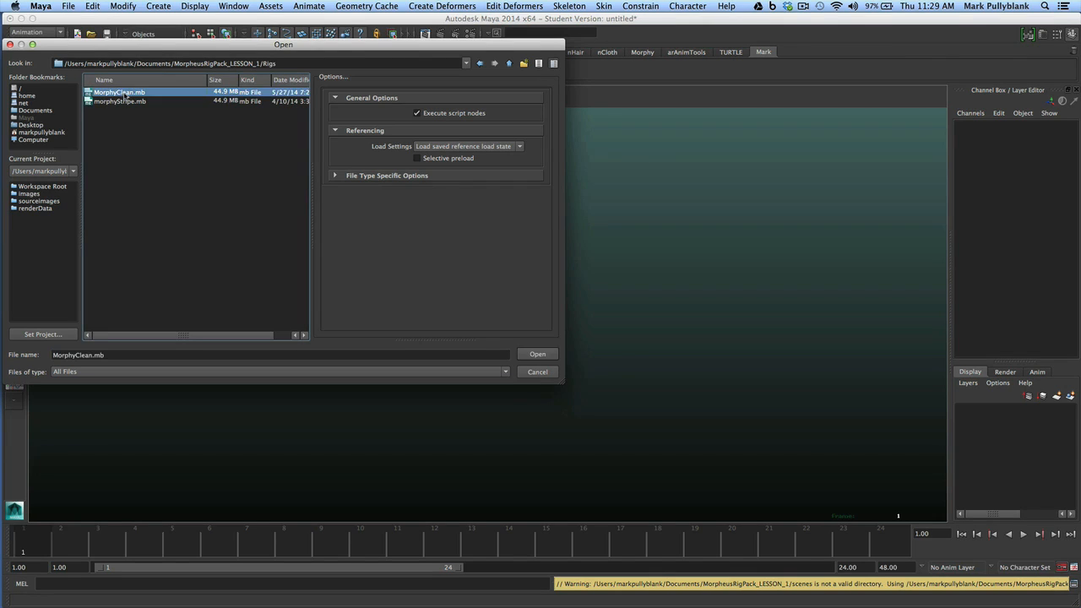
{"action": "left_click", "coordinate": [121, 102]}
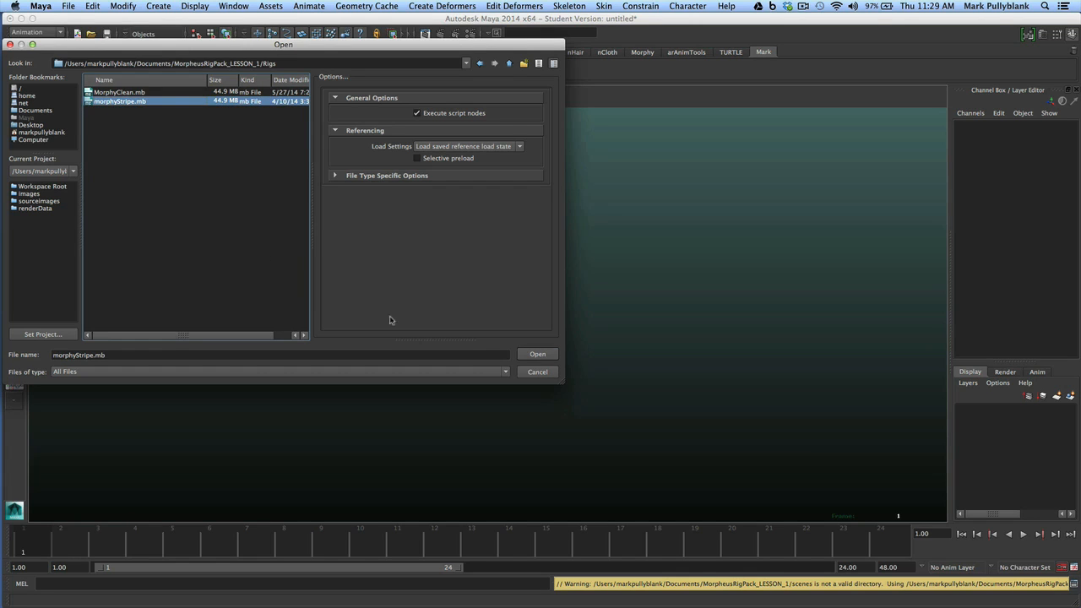
{"action": "left_click", "coordinate": [538, 354]}
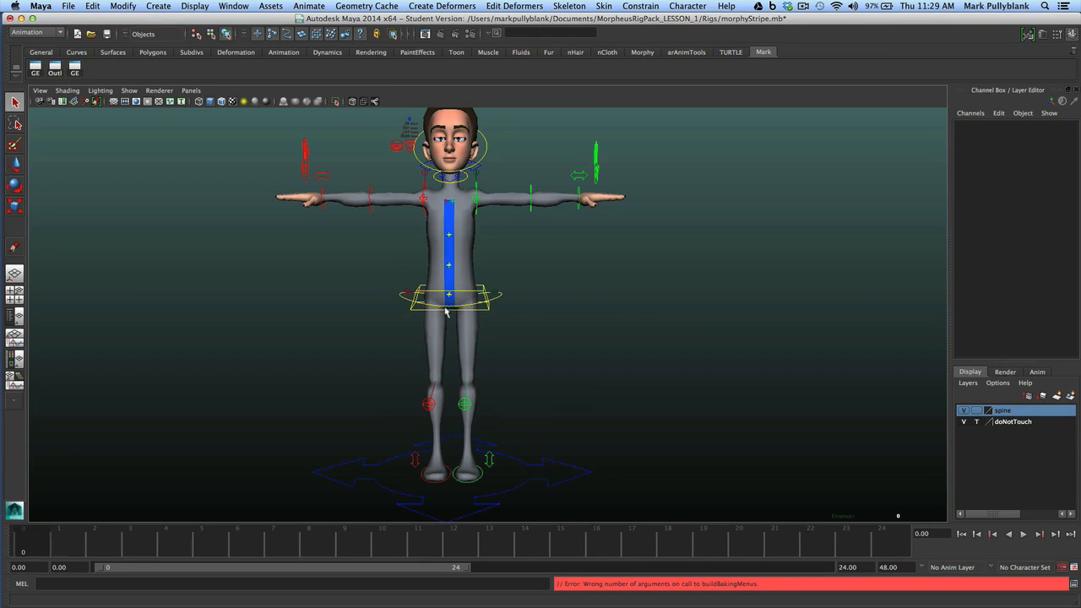
{"action": "key", "text": "6"}
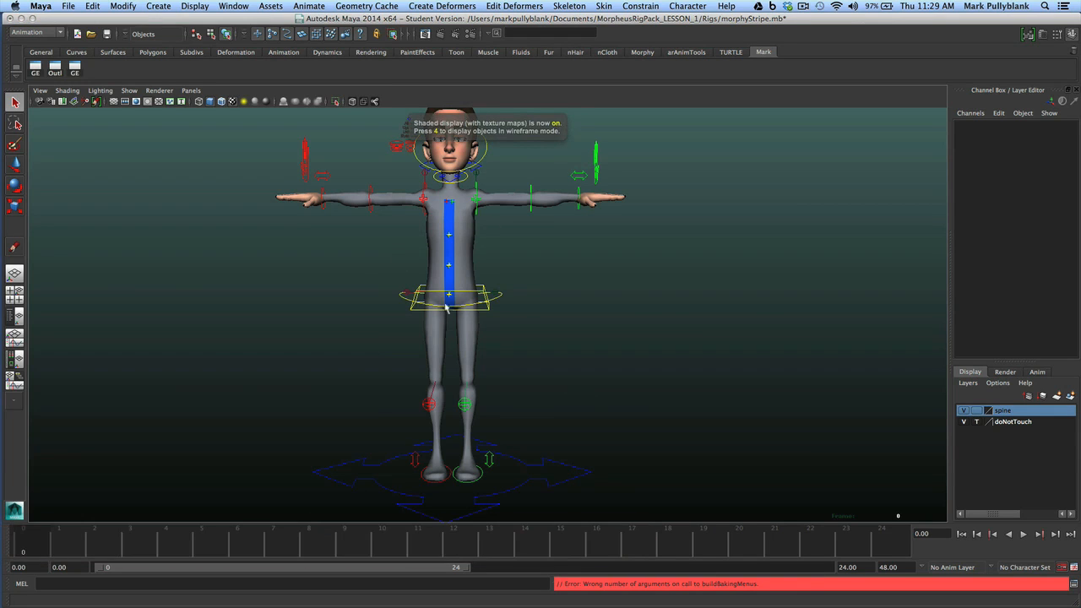
{"action": "left_click_drag", "start_coordinate": [450, 276], "coordinate": [481, 285], "text": "alt"}
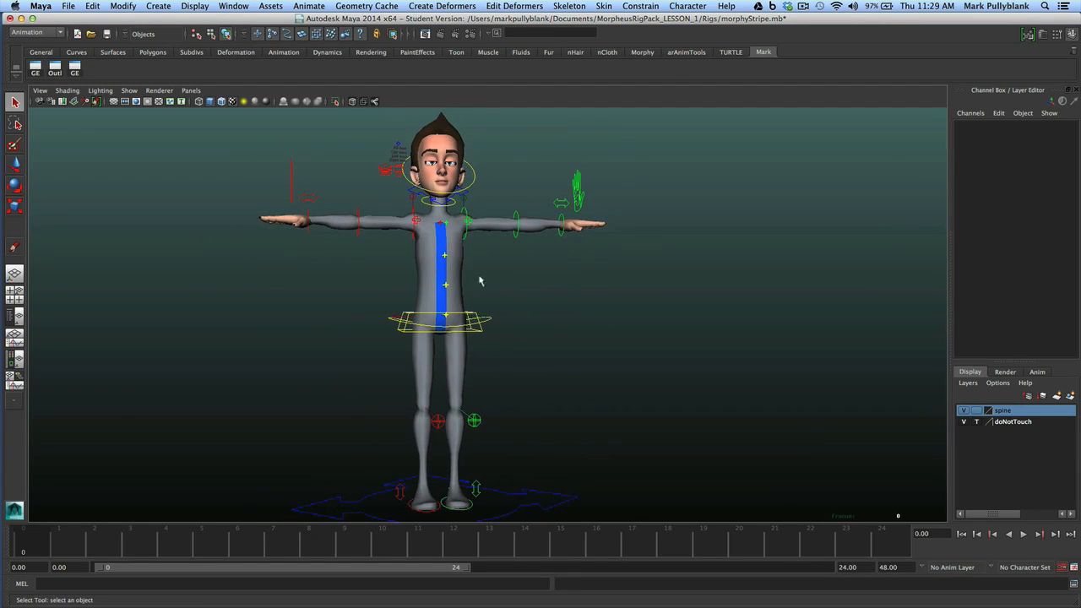
Hide all object types in the viewport, then show only NURBS curves and polygons
{"action": "left_click", "coordinate": [128, 90]}
{"action": "left_click", "coordinate": [138, 129]}
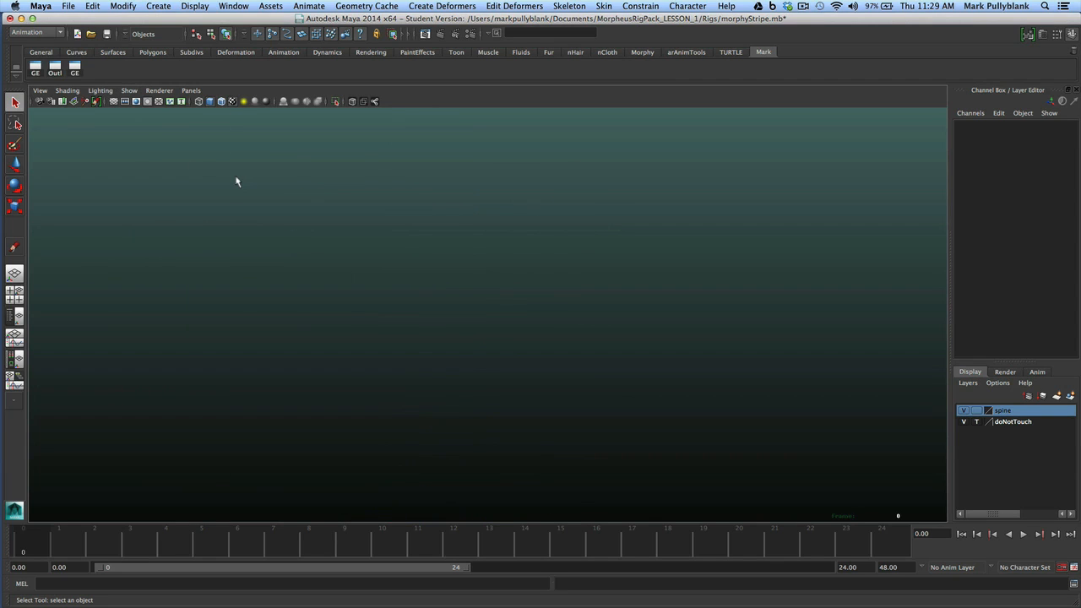
{"action": "left_click", "coordinate": [134, 92]}
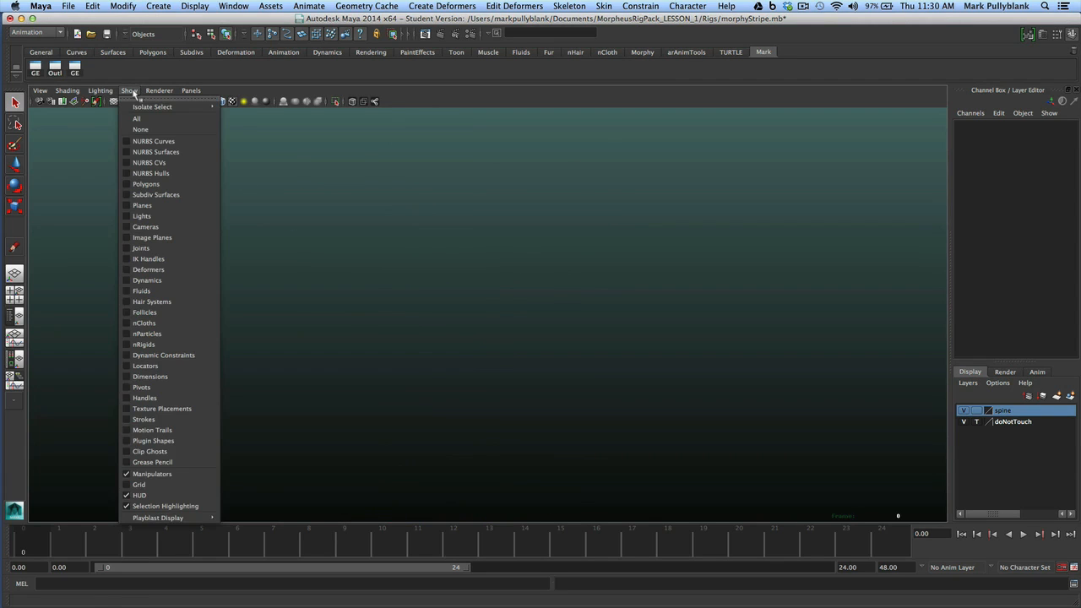
{"action": "left_click", "coordinate": [143, 141]}
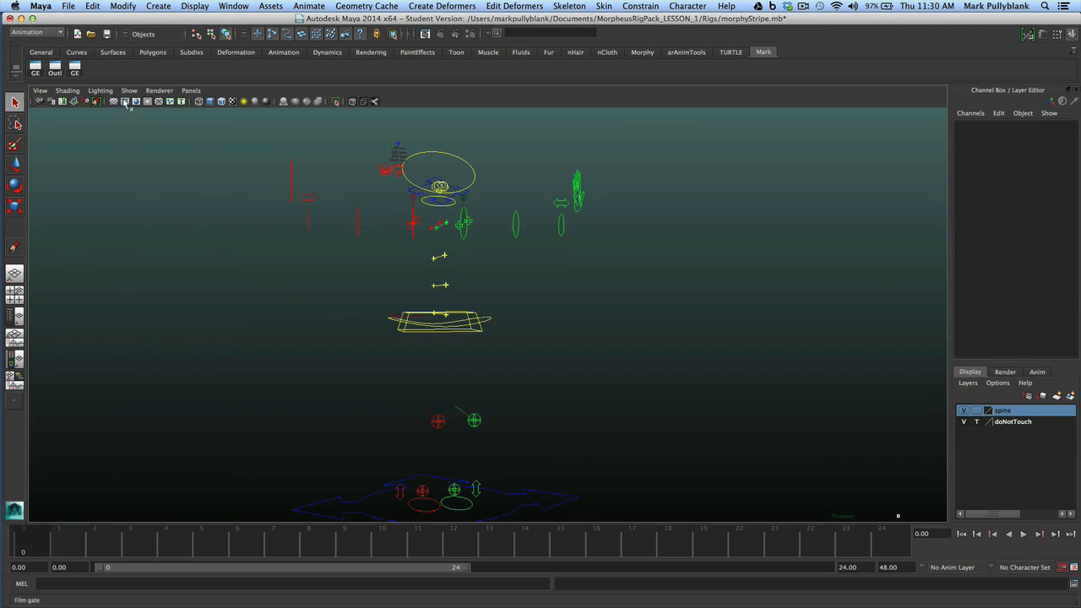
{"action": "left_click", "coordinate": [127, 91]}
{"action": "left_click", "coordinate": [136, 184]}
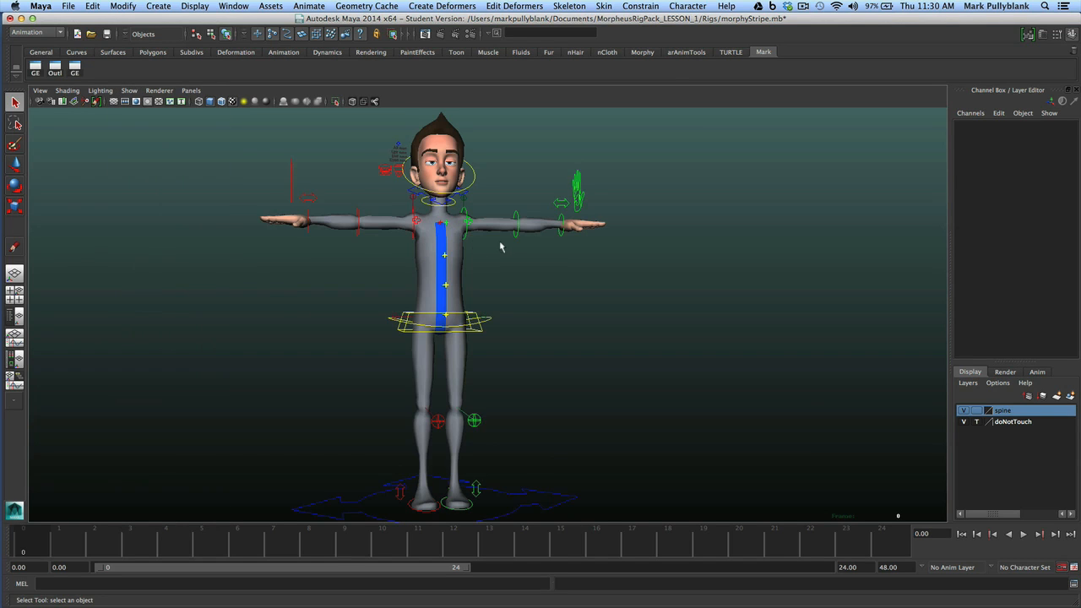
Show all object types in the viewport again and frame the character's head and upper body
{"action": "left_click", "coordinate": [129, 90]}
{"action": "left_click", "coordinate": [132, 120]}
{"action": "scroll", "coordinate": [367, 175], "scroll_direction": "up", "scroll_amount": 5}
{"action": "middle_click_drag", "start_coordinate": [395, 183], "coordinate": [408, 309], "text": "alt"}
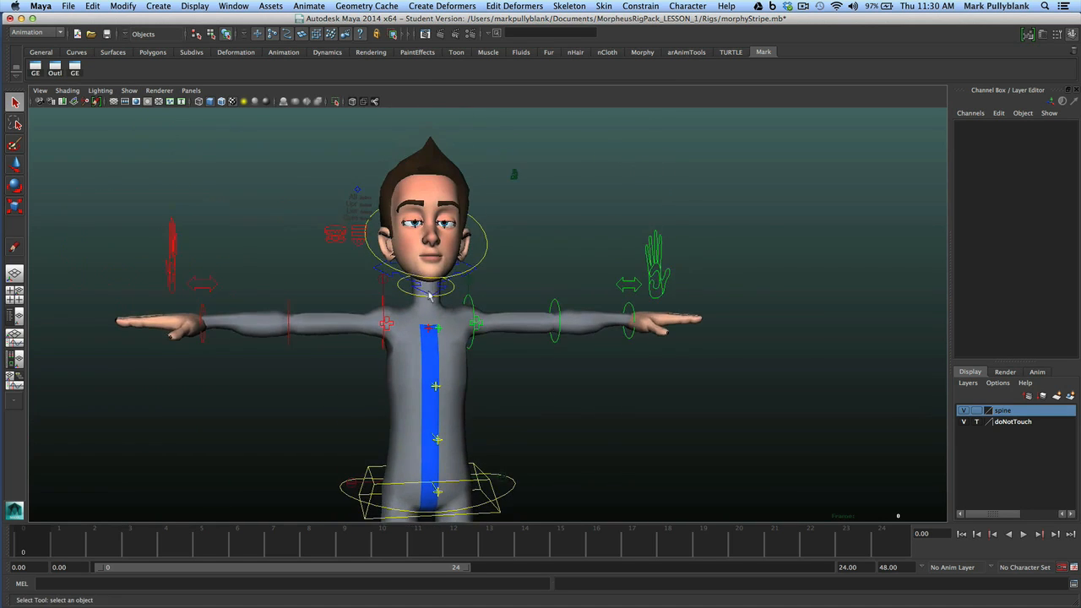
Hide all object types in the viewport except NURBS curves and examine the rig's control curves from another angle
{"action": "scroll", "coordinate": [298, 172], "scroll_direction": "up", "scroll_amount": 5}
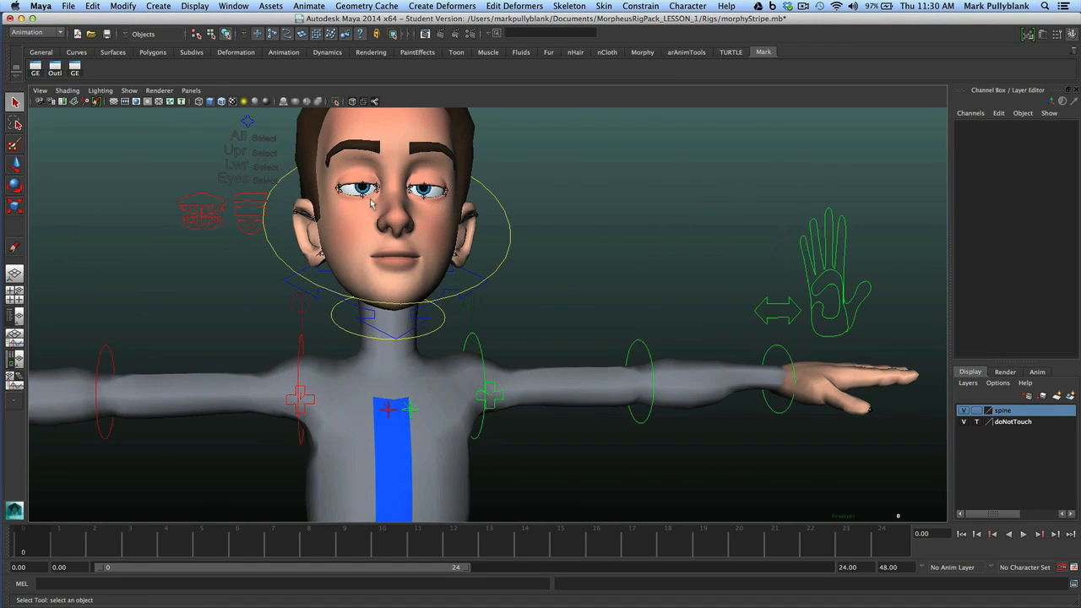
{"action": "scroll", "coordinate": [371, 207], "scroll_direction": "down", "scroll_amount": 5}
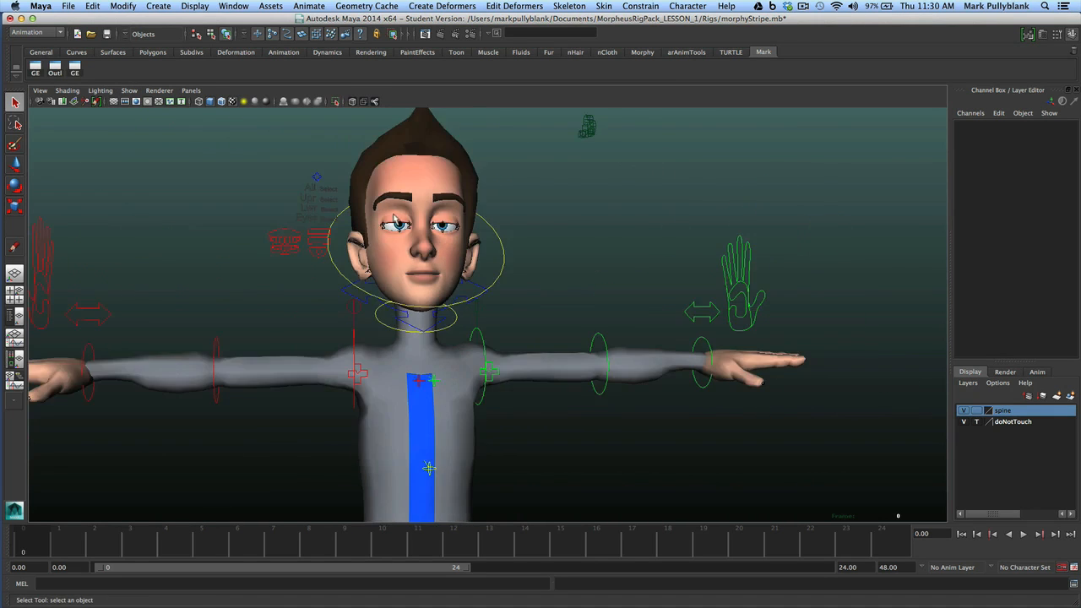
{"action": "scroll", "coordinate": [554, 233], "scroll_direction": "up", "scroll_amount": 3}
{"action": "scroll", "coordinate": [306, 320], "scroll_direction": "down", "scroll_amount": 2}
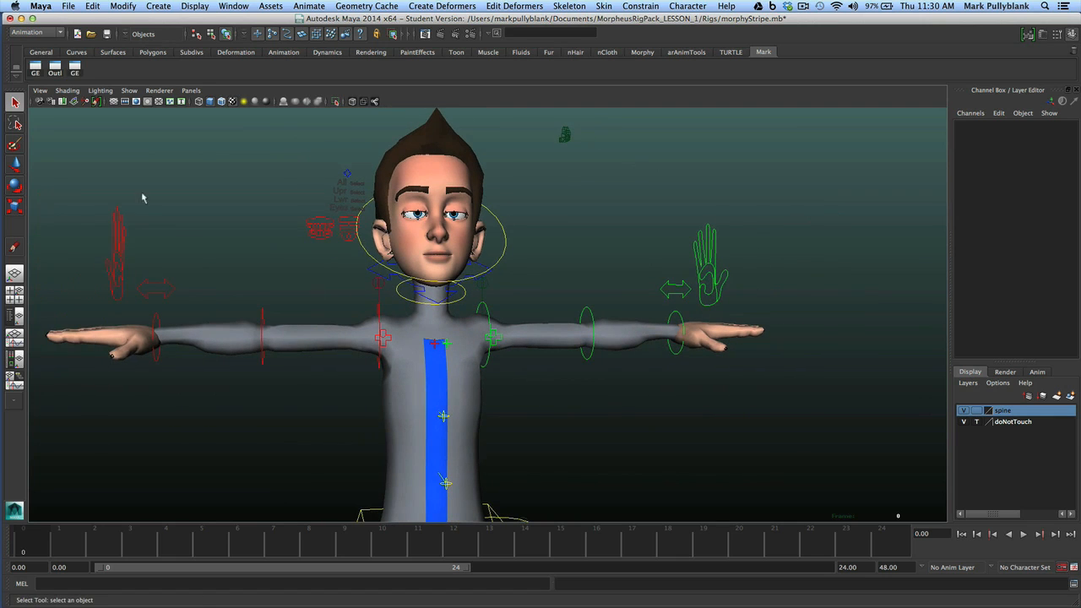
{"action": "left_click", "coordinate": [129, 91]}
{"action": "left_click", "coordinate": [141, 130]}
{"action": "left_click", "coordinate": [129, 91]}
{"action": "left_click", "coordinate": [152, 141]}
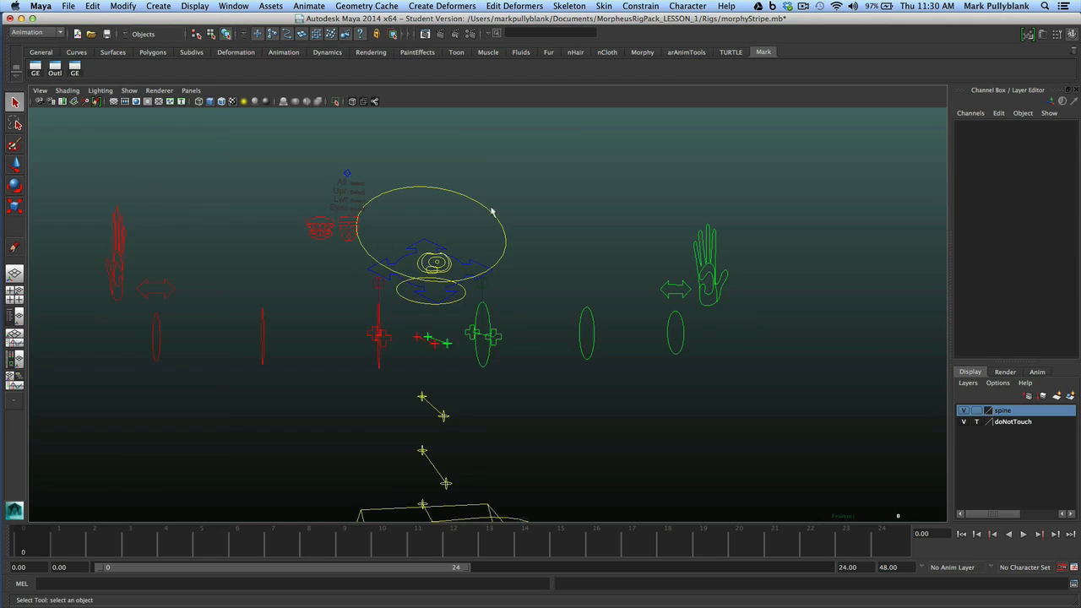
{"action": "left_click_drag", "start_coordinate": [439, 382], "coordinate": [397, 342], "text": "alt"}
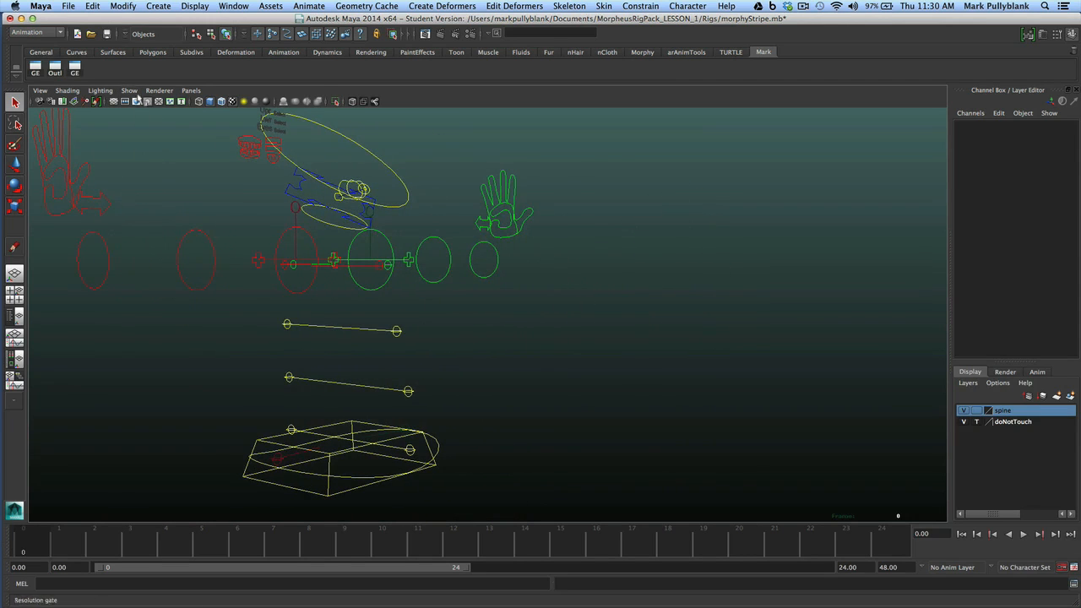
Display the character's polygon meshes again alongside the control curves and return to a front view
{"action": "left_click", "coordinate": [129, 90]}
{"action": "left_click", "coordinate": [148, 184]}
{"action": "left_click_drag", "start_coordinate": [339, 286], "coordinate": [413, 278], "text": "alt"}
{"action": "right_click_drag", "start_coordinate": [413, 278], "coordinate": [375, 271], "text": "alt"}
{"action": "left_click_drag", "start_coordinate": [375, 271], "coordinate": [286, 272], "text": "alt"}
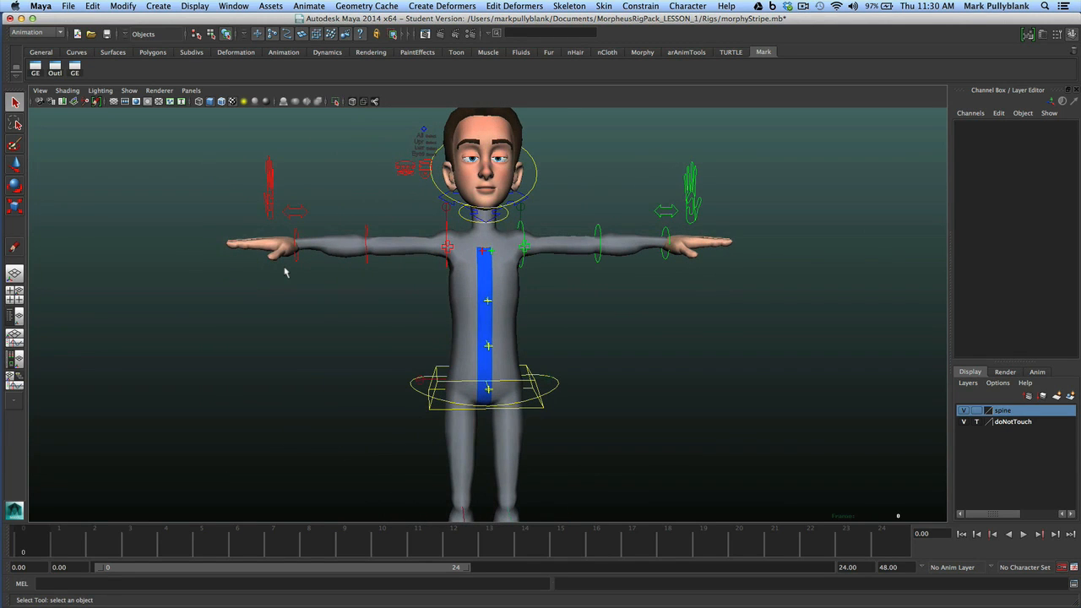
Try rotating the right shoulder FK control about -60 degrees in Z, undo the rotation and deselect the control
{"action": "left_click_drag", "start_coordinate": [440, 281], "coordinate": [394, 255], "text": "alt"}
{"action": "left_click", "coordinate": [408, 245]}
{"action": "key", "text": "e"}
{"action": "left_click_drag", "start_coordinate": [377, 202], "coordinate": [369, 249]}
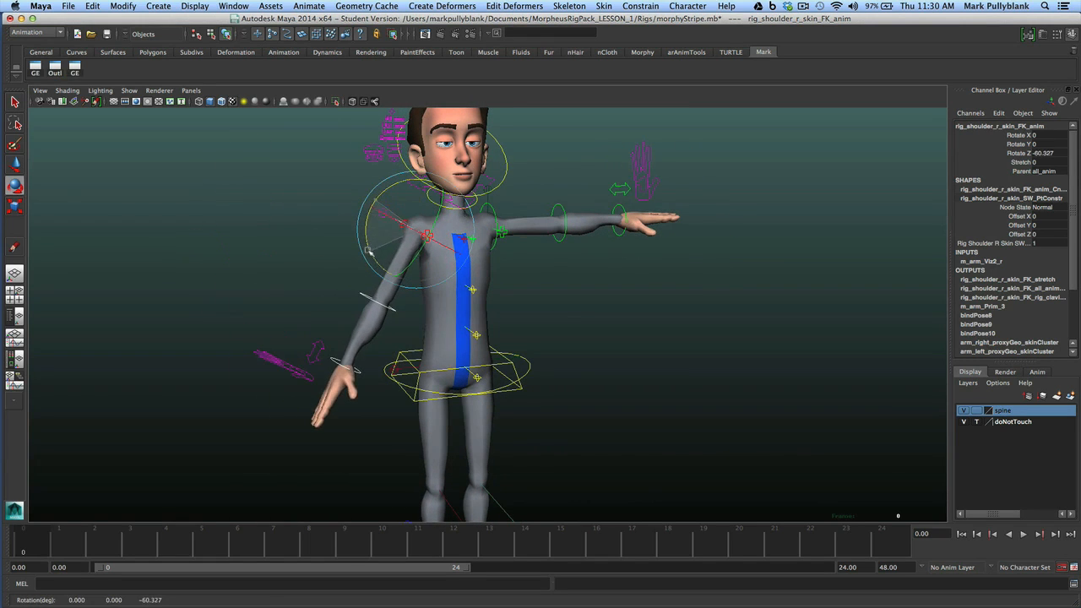
{"action": "key", "text": "ctrl+z"}
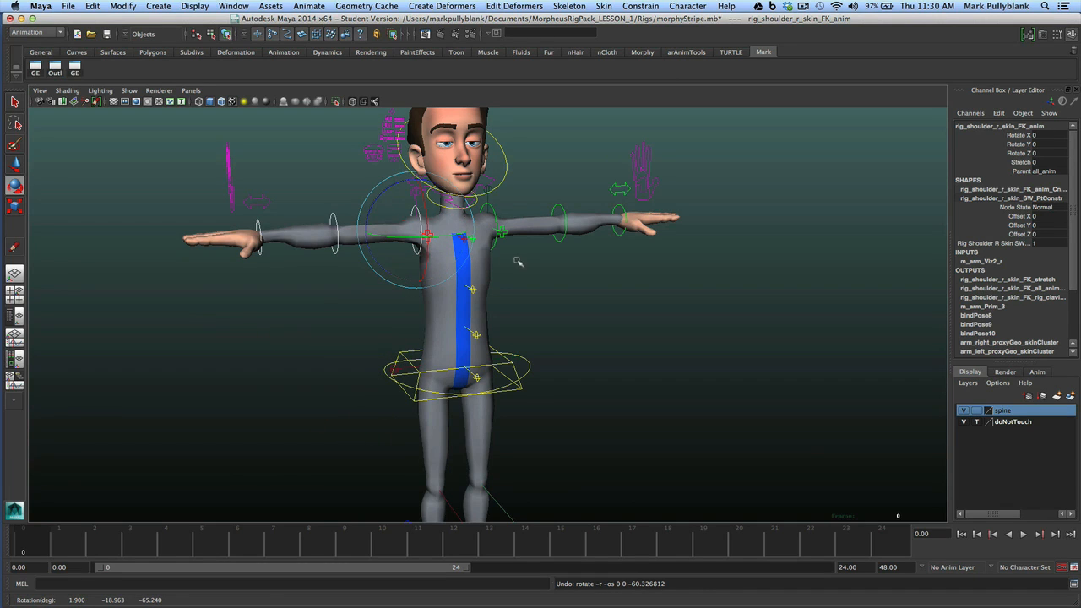
{"action": "mouse_move", "coordinate": [580, 265]}
{"action": "left_mouse_down", "text": "alt"}
{"action": "mouse_move", "coordinate": [571, 244]}
{"action": "mouse_move", "coordinate": [571, 267]}
{"action": "mouse_move", "coordinate": [623, 268]}
{"action": "mouse_move", "coordinate": [588, 261]}
{"action": "left_mouse_up", "text": "alt"}
{"action": "mouse_move", "coordinate": [588, 261]}
{"action": "right_mouse_down", "text": "alt"}
{"action": "mouse_move", "coordinate": [574, 282]}
{"action": "mouse_move", "coordinate": [584, 264]}
{"action": "right_mouse_up", "text": "alt"}
{"action": "left_click_drag", "start_coordinate": [554, 273], "coordinate": [499, 287], "text": "alt"}
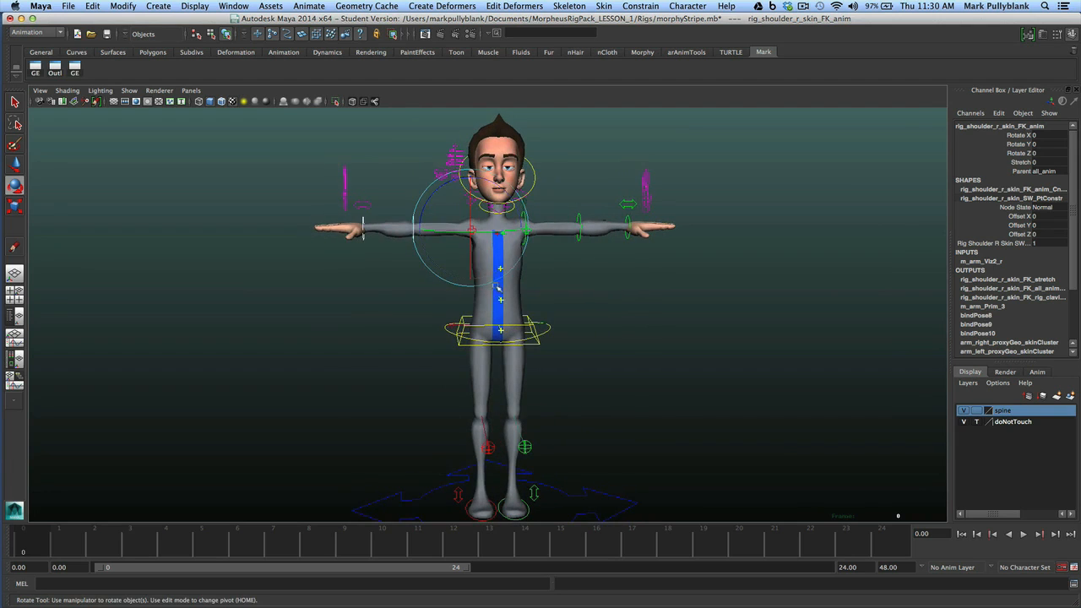
{"action": "middle_click_drag", "start_coordinate": [510, 247], "coordinate": [513, 262], "text": "alt"}
{"action": "left_click", "coordinate": [592, 185]}
Try moving the head mover control away from the body, down beside the right arm, and undo the move and selection
{"action": "scroll", "coordinate": [535, 218], "scroll_direction": "up", "scroll_amount": 5}
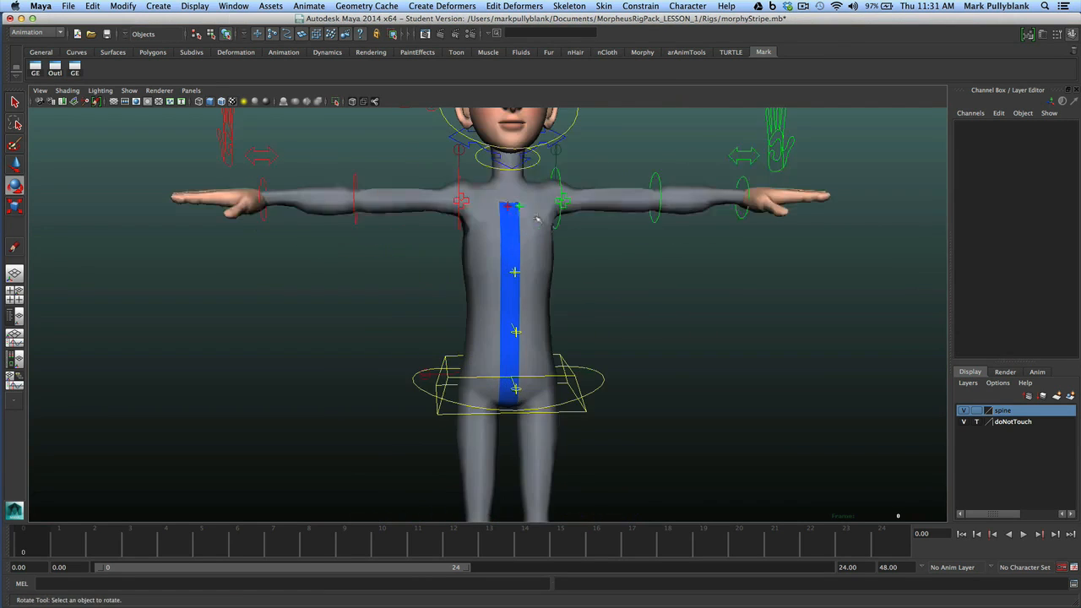
{"action": "scroll", "coordinate": [537, 219], "scroll_direction": "down", "scroll_amount": 2}
{"action": "left_click_drag", "start_coordinate": [537, 219], "coordinate": [422, 208], "text": "alt"}
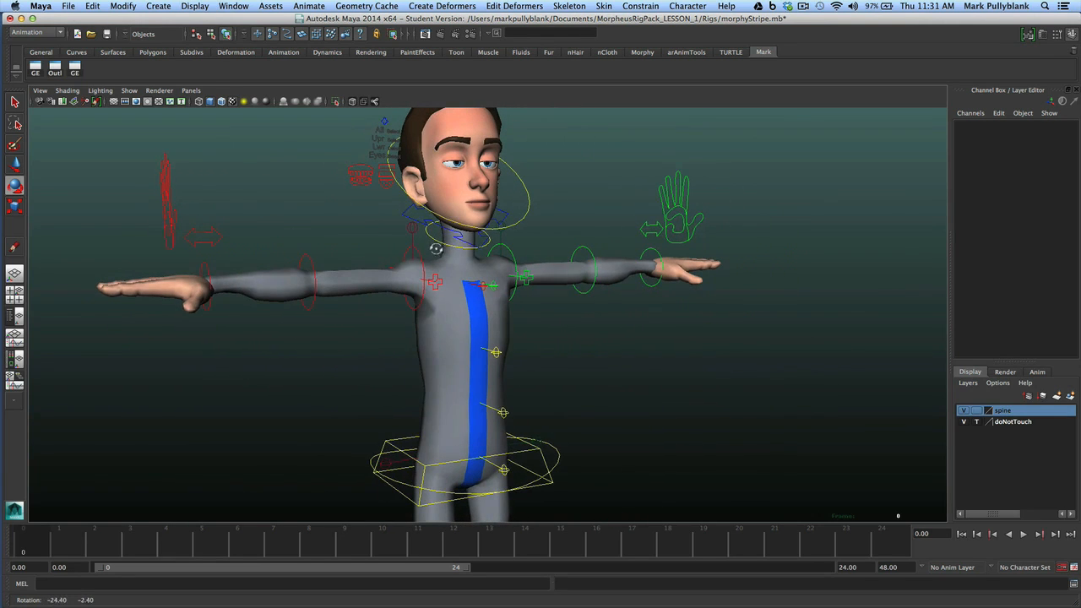
{"action": "left_click", "coordinate": [412, 214]}
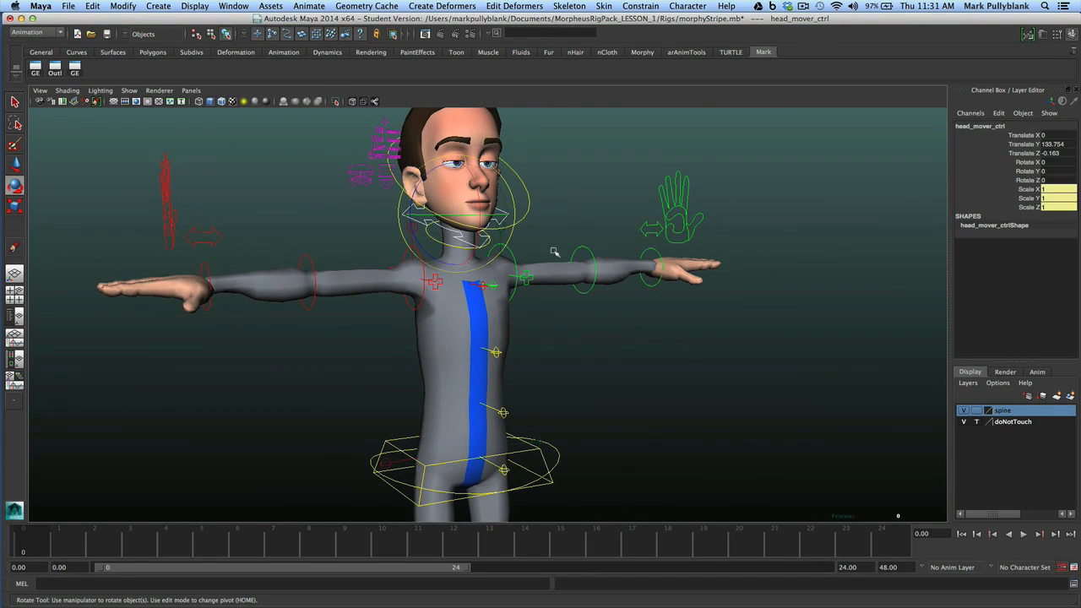
{"action": "key", "text": "w"}
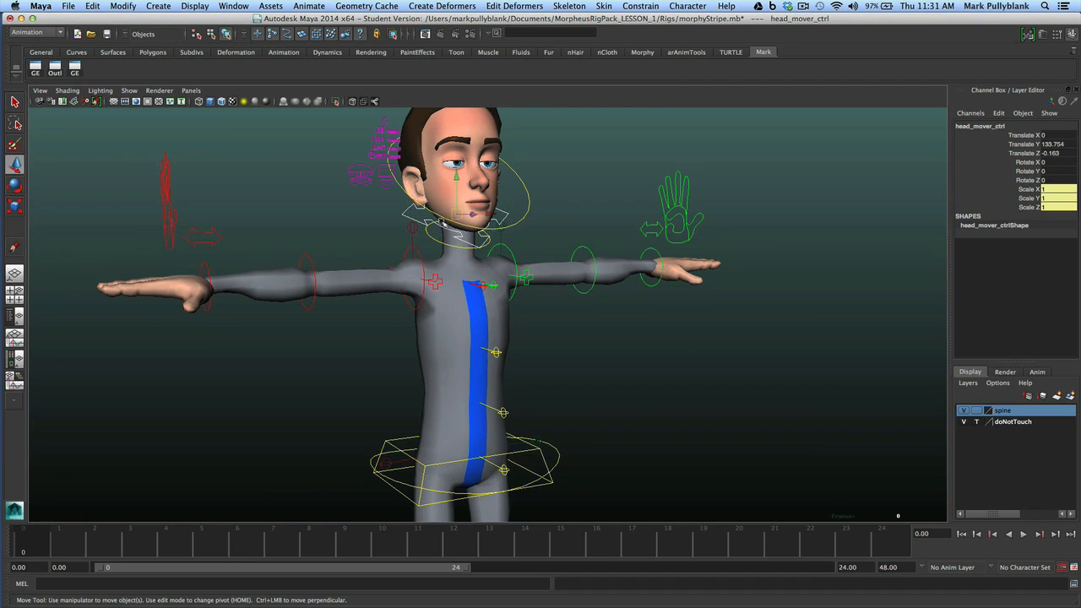
{"action": "left_click_drag", "start_coordinate": [456, 218], "coordinate": [286, 390]}
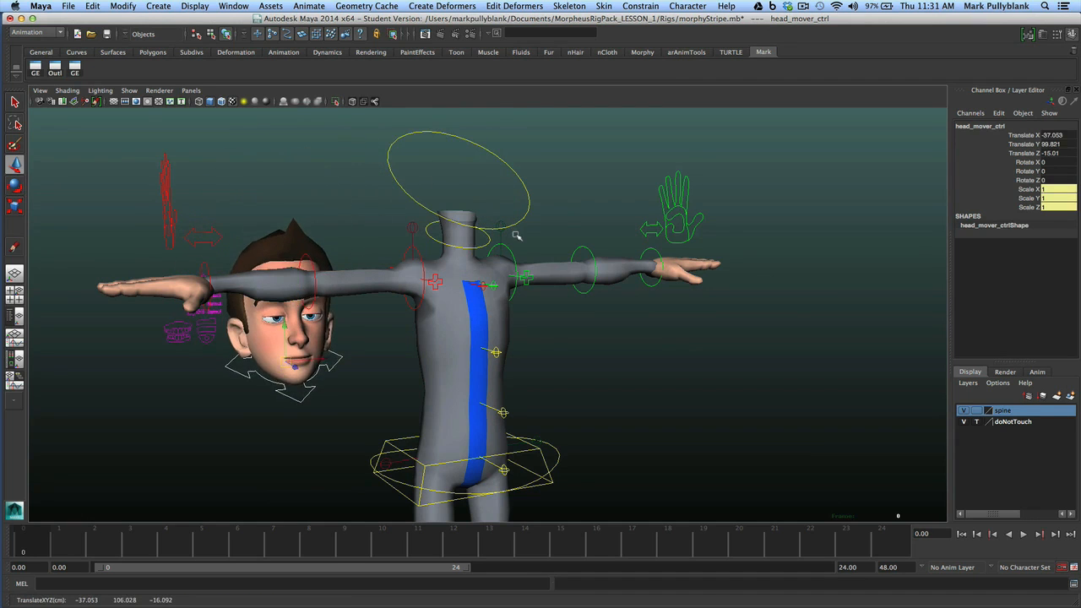
{"action": "key", "text": "ctrl+z"}
{"action": "key", "text": "ctrl+z"}
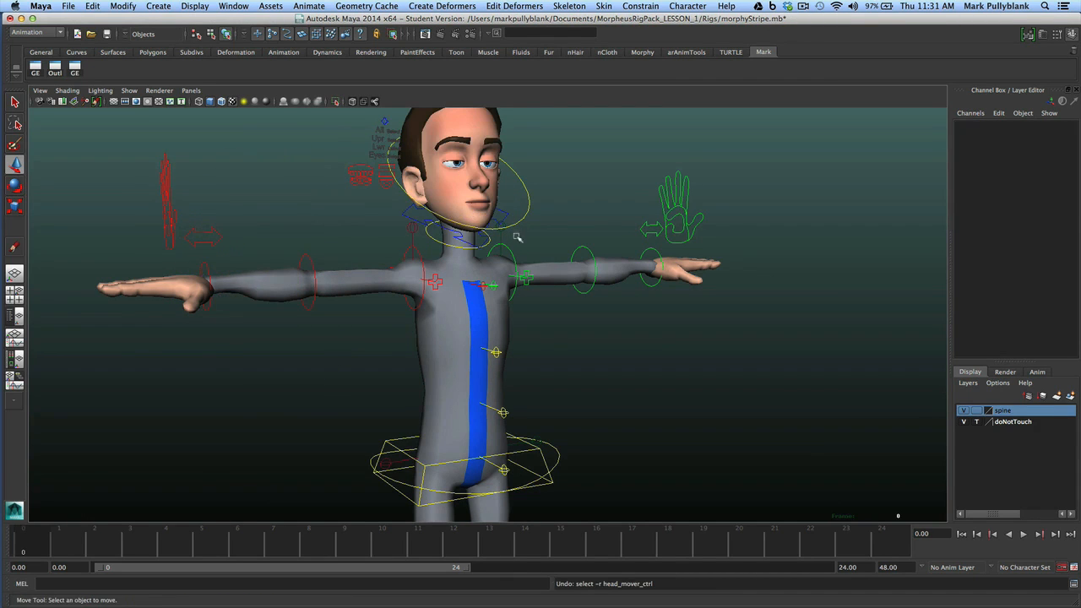
Try a slight rotation of the neck FK control and undo it
{"action": "left_click", "coordinate": [440, 239]}
{"action": "key", "text": "e"}
{"action": "mouse_move", "coordinate": [476, 230]}
{"action": "left_mouse_down"}
{"action": "mouse_move", "coordinate": [475, 244]}
{"action": "mouse_move", "coordinate": [475, 228]}
{"action": "left_mouse_up"}
{"action": "key", "text": "ctrl+z"}
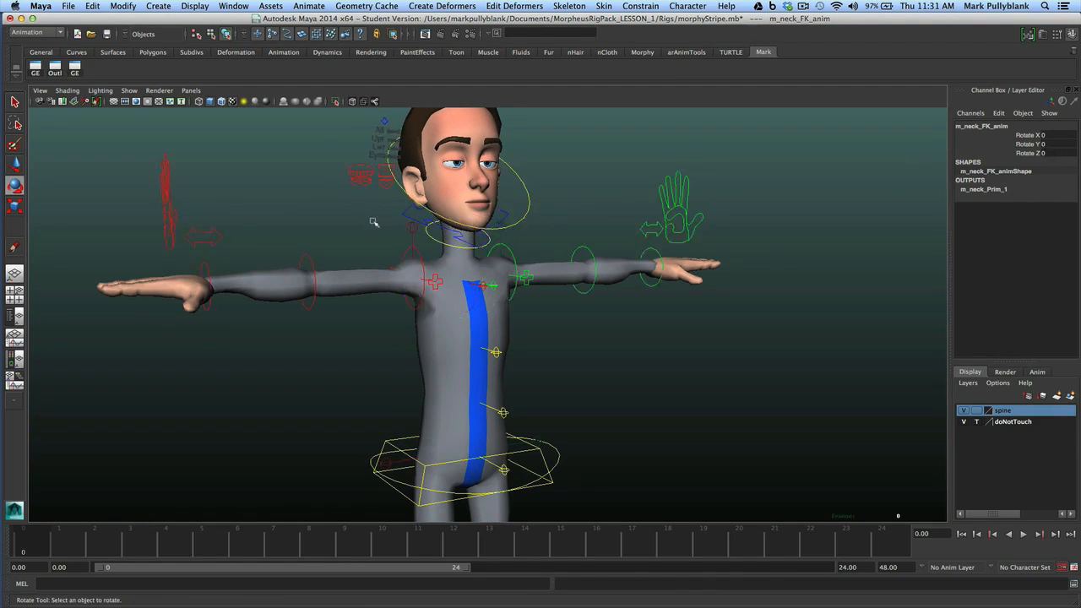
Select the head mover control, try a small rotation of about -8 degrees in X and undo only that rotation
{"action": "left_click", "coordinate": [408, 213]}
{"action": "left_click", "coordinate": [406, 213]}
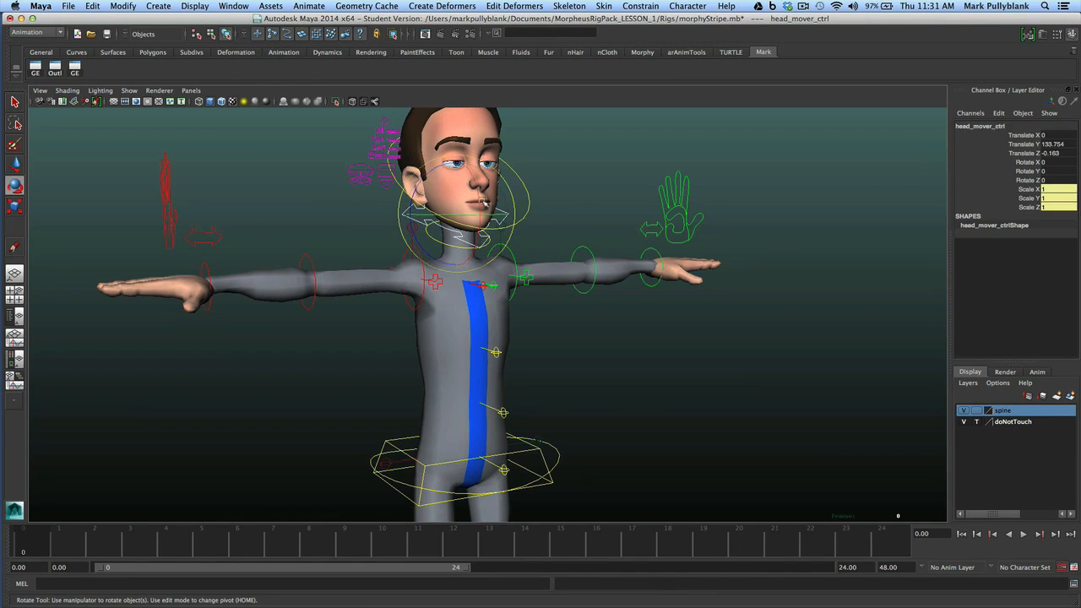
{"action": "left_click_drag", "start_coordinate": [481, 191], "coordinate": [478, 196]}
{"action": "key", "text": "ctrl+z"}
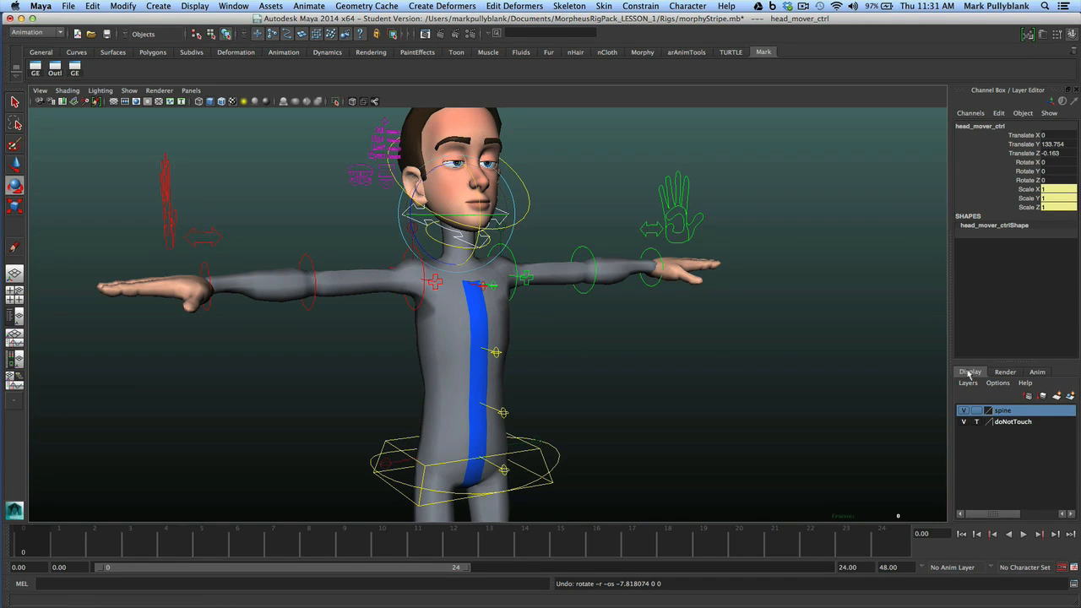
Create a display layer named HEAD_MOVER from the selected head mover control, hide that layer and clear the selection
{"action": "left_click", "coordinate": [1070, 396]}
{"action": "double_click", "coordinate": [1016, 411]}
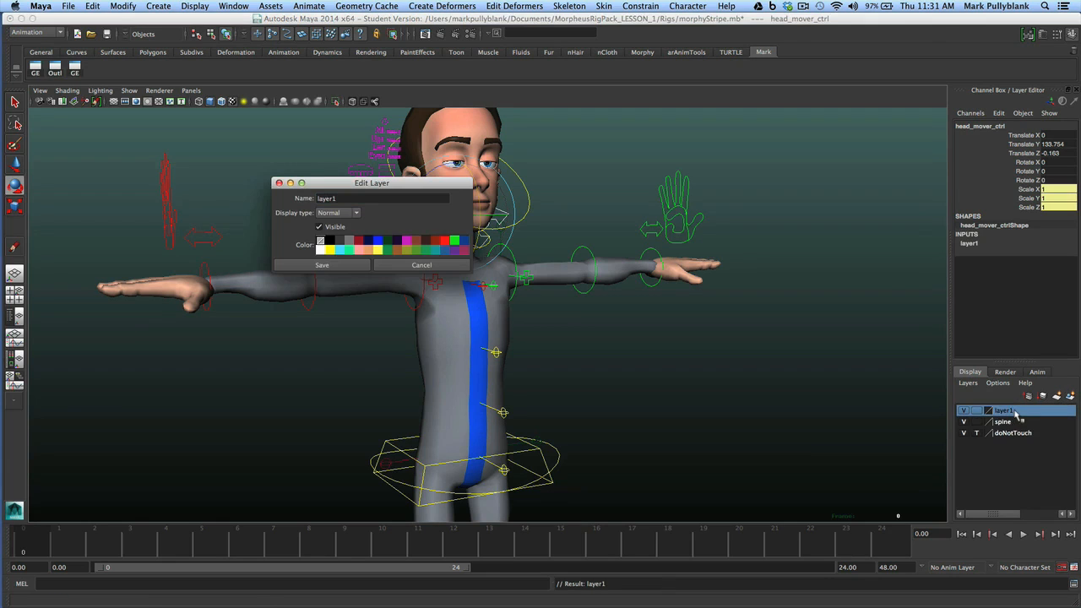
{"action": "double_click", "coordinate": [315, 199]}
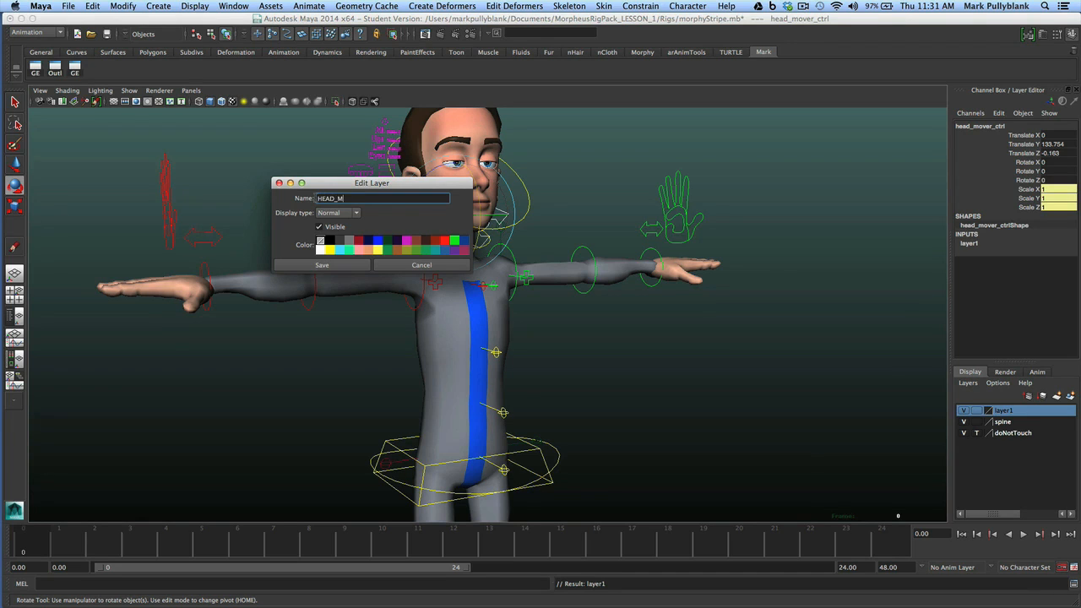
{"action": "left_click", "coordinate": [280, 264]}
{"action": "left_click", "coordinate": [964, 410]}
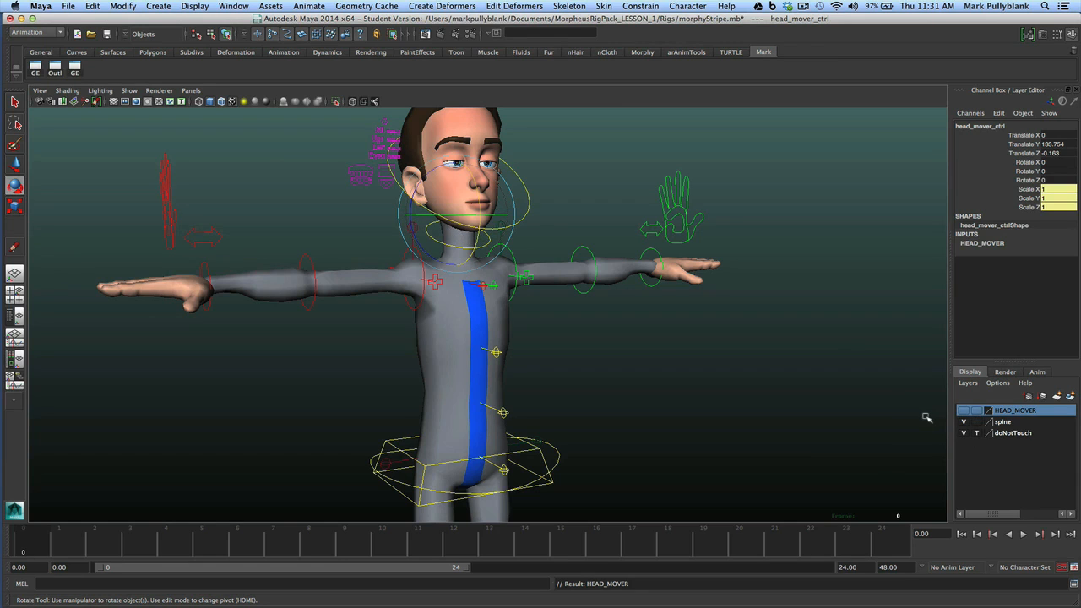
{"action": "left_click", "coordinate": [630, 332]}
Try rotating the neck FK control forward in X
{"action": "middle_click_drag", "start_coordinate": [494, 302], "coordinate": [527, 309], "text": "alt"}
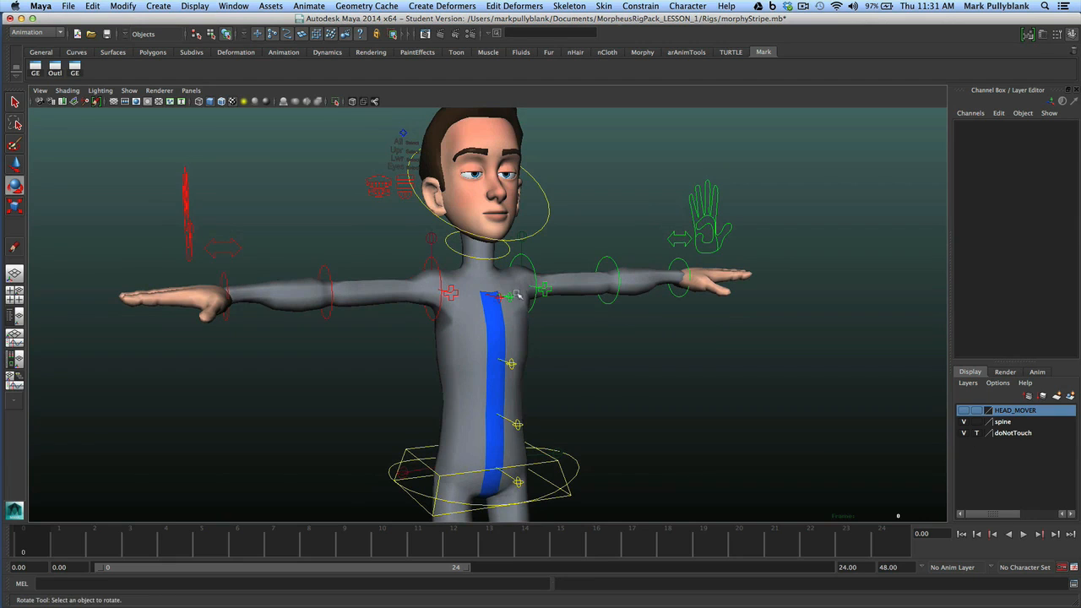
{"action": "middle_click_drag", "start_coordinate": [526, 303], "coordinate": [530, 309], "text": "alt"}
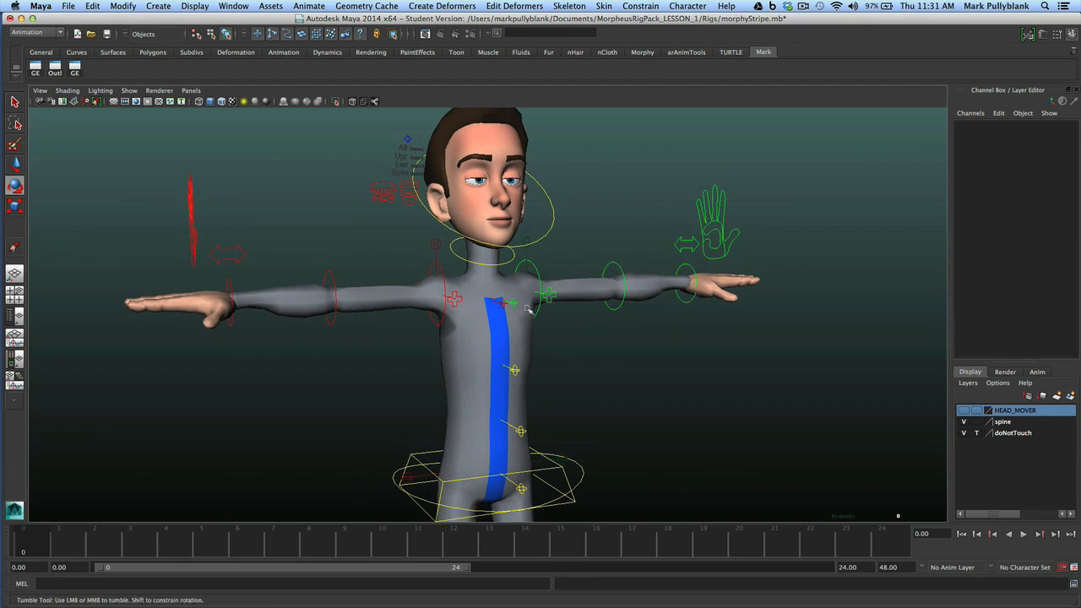
{"action": "left_click", "coordinate": [471, 262]}
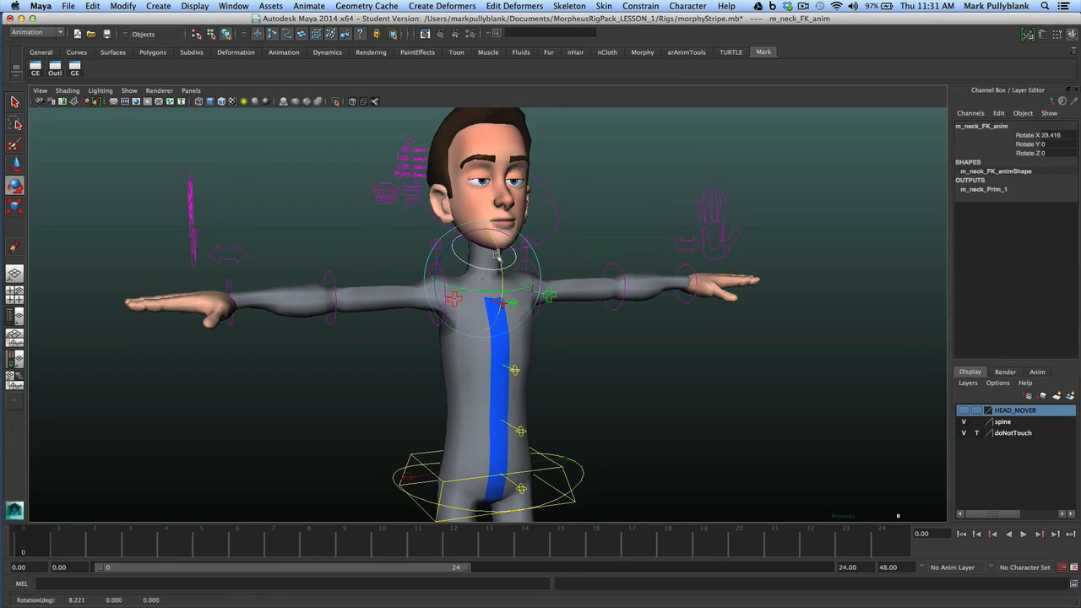
Switch the head IK control's Follow attribute to neck and set it back to spine
{"action": "left_click", "coordinate": [551, 230]}
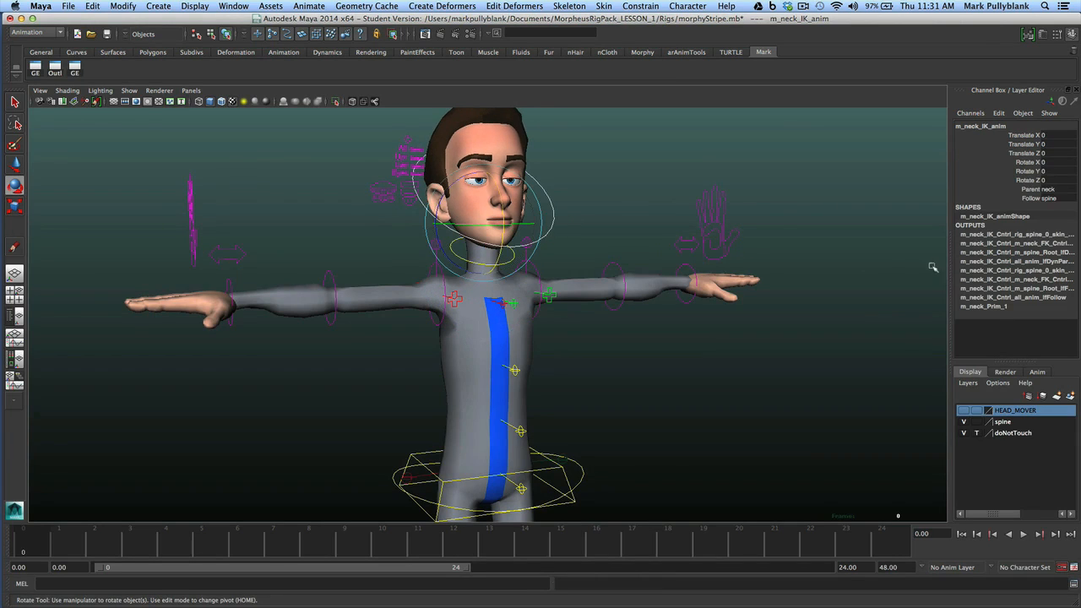
{"action": "left_click", "coordinate": [1029, 200]}
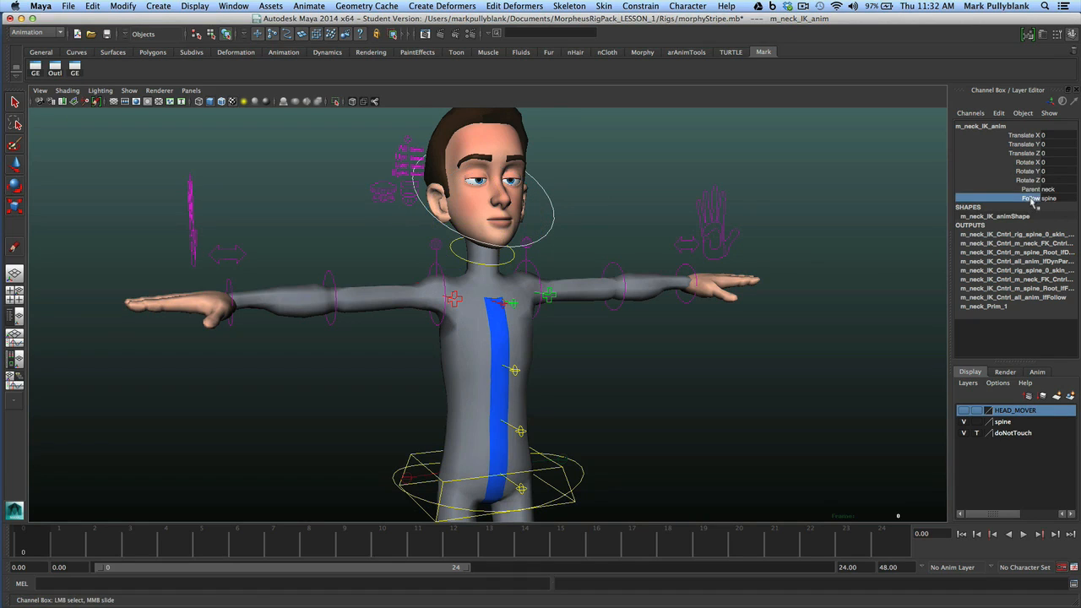
{"action": "left_click", "coordinate": [1047, 199]}
{"action": "left_click", "coordinate": [1069, 213]}
{"action": "left_click", "coordinate": [1059, 203]}
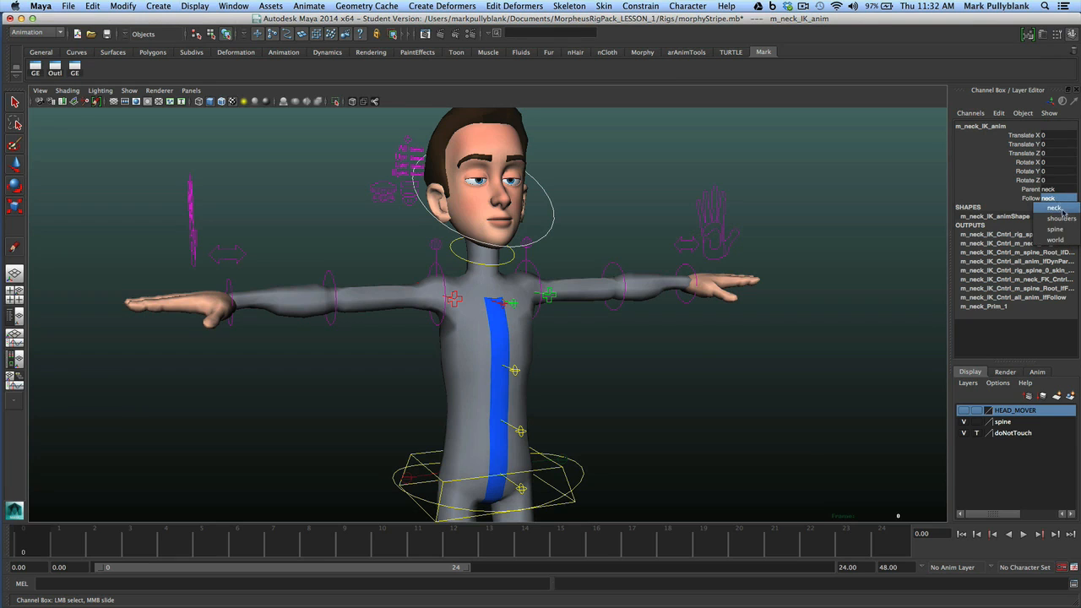
{"action": "left_click", "coordinate": [1065, 231]}
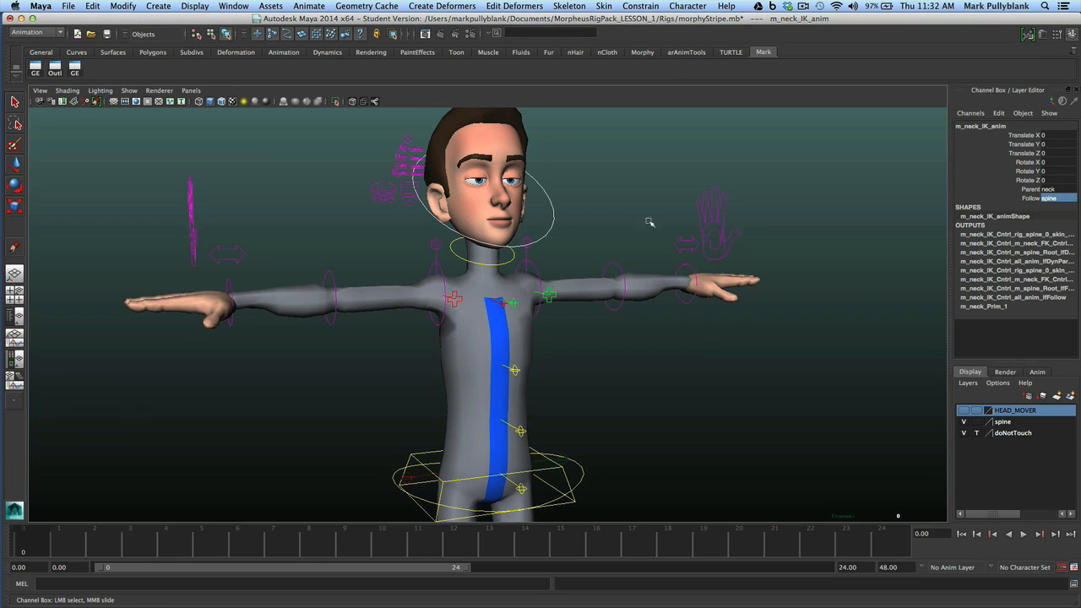
Try rotating the neck FK control with the head following the spine, and undo the rotations
{"action": "left_click", "coordinate": [496, 267]}
{"action": "left_click_drag", "start_coordinate": [509, 254], "coordinate": [470, 243]}
{"action": "key", "text": "super+z"}
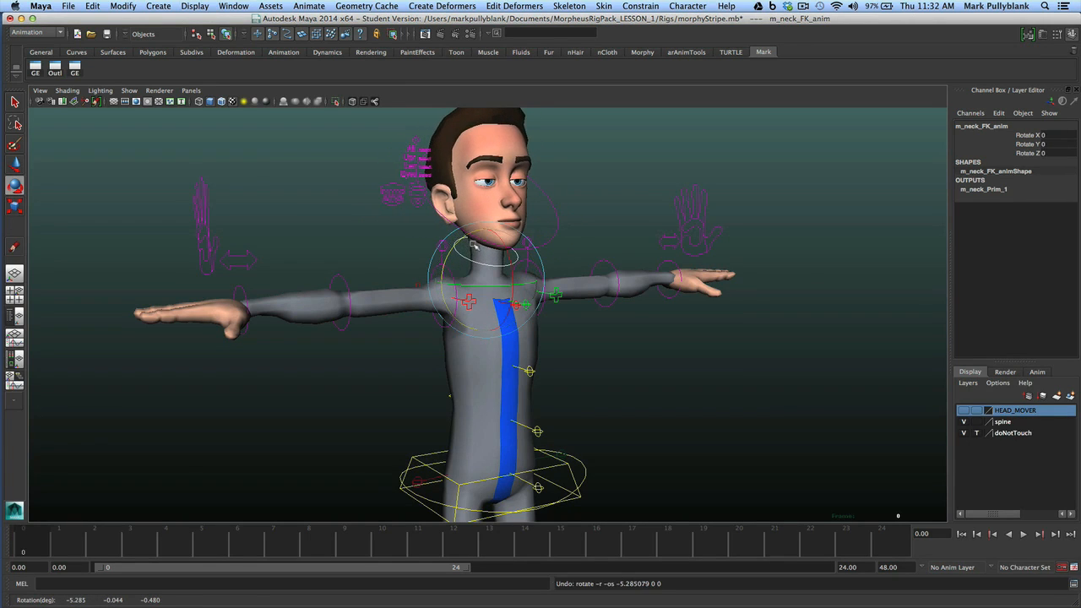
Set the head IK control's Follow attribute to neck and deselect the control
{"action": "left_click", "coordinate": [555, 239]}
{"action": "left_click", "coordinate": [1058, 203]}
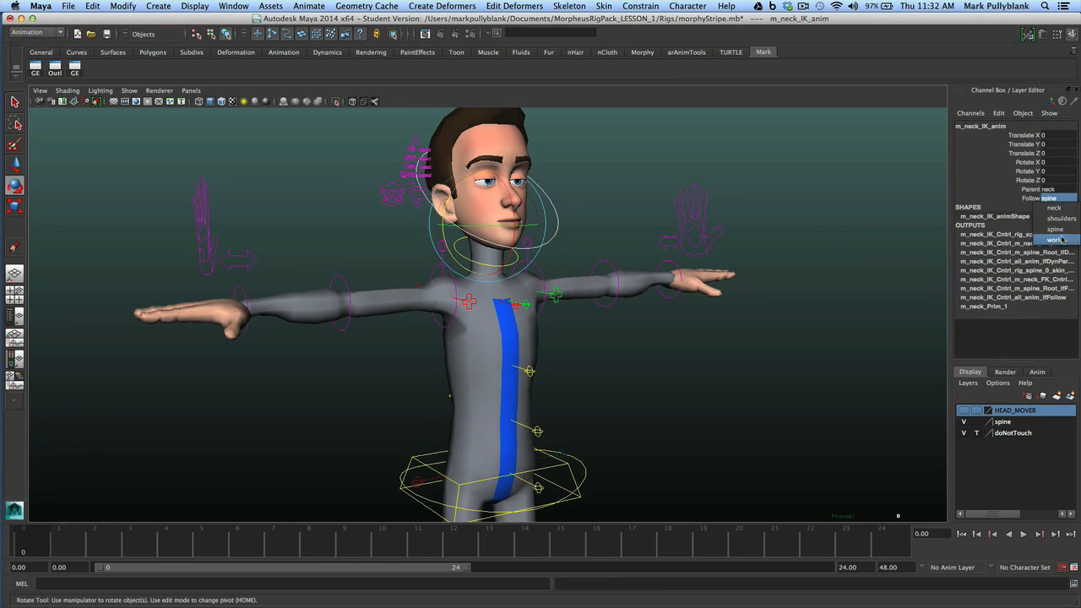
{"action": "left_click", "coordinate": [1051, 217]}
{"action": "left_click", "coordinate": [368, 218]}
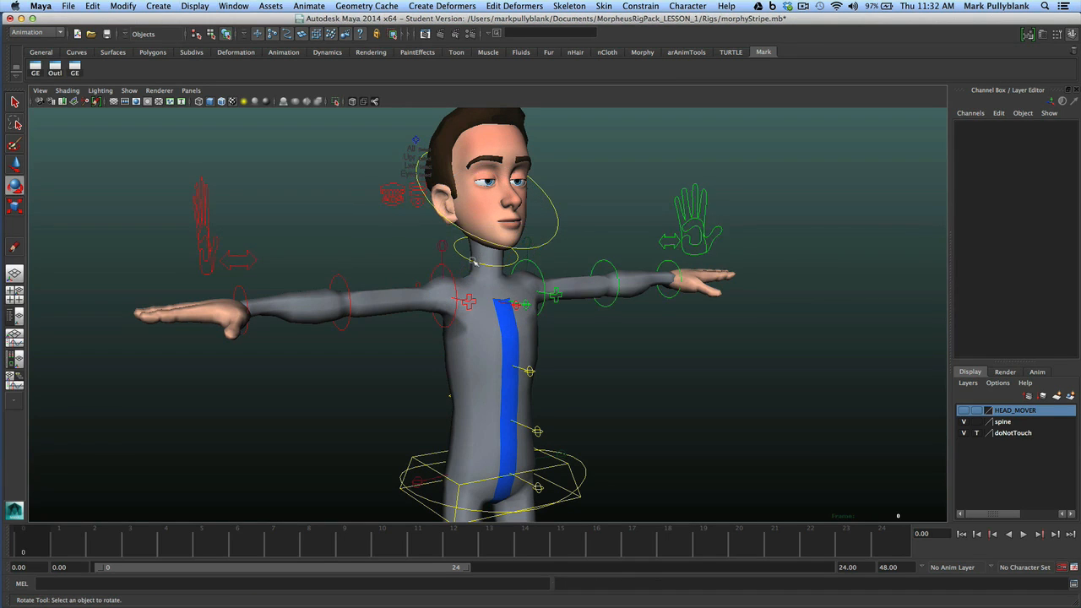
Try tilting the neck FK control and rotating the head IK control about 12 degrees in Z, undo both rotations and deselect
{"action": "left_click", "coordinate": [472, 260]}
{"action": "left_click_drag", "start_coordinate": [473, 260], "coordinate": [450, 197]}
{"action": "left_click", "coordinate": [424, 242]}
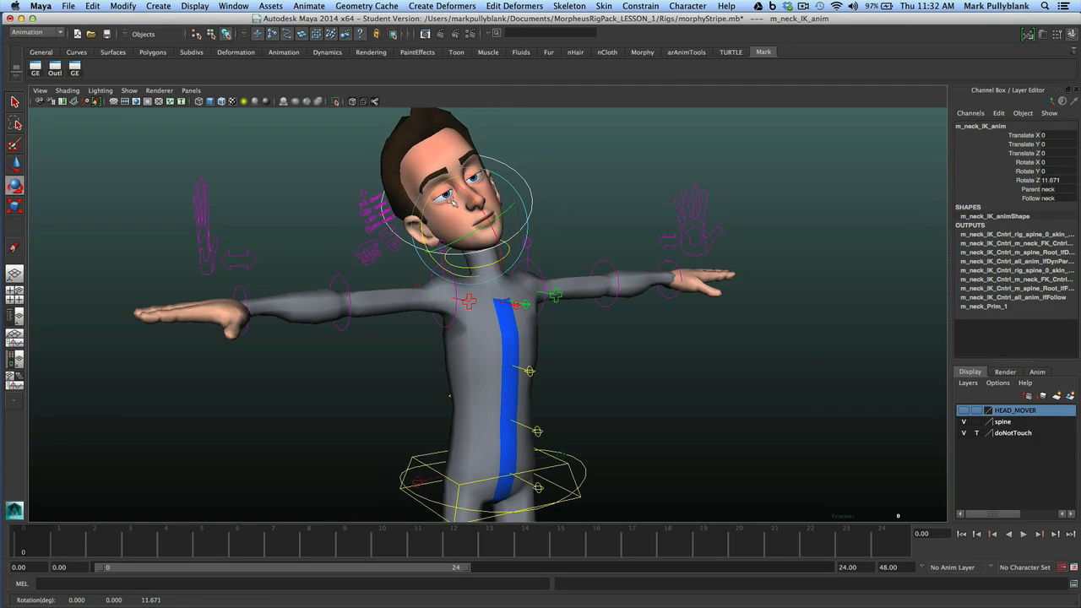
{"action": "key", "text": "ctrl+z"}
{"action": "key", "text": "ctrl+z"}
{"action": "key", "text": "ctrl+z"}
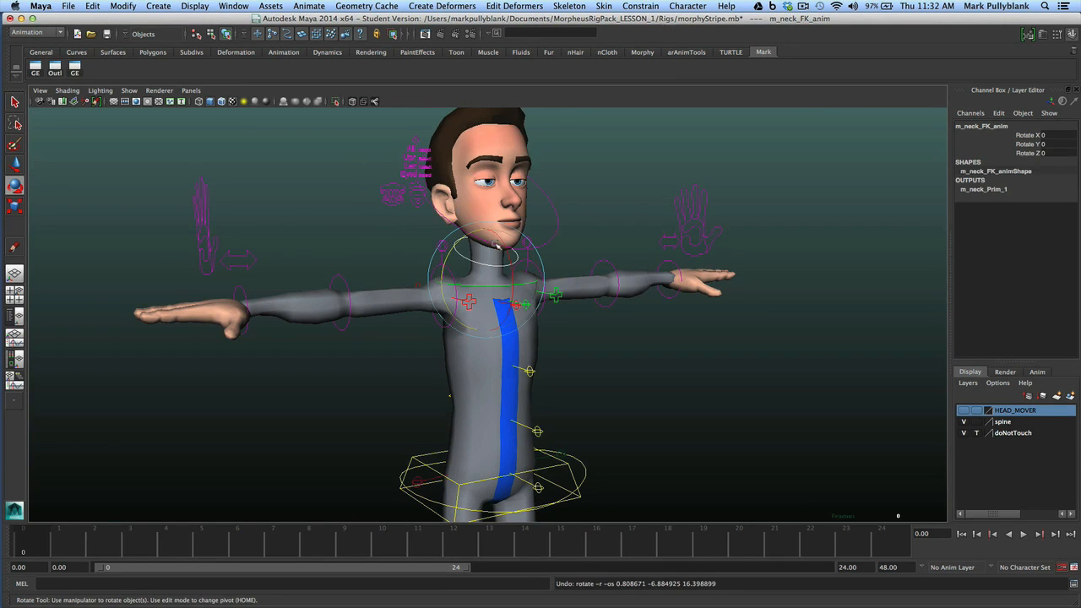
{"action": "middle_click_drag", "start_coordinate": [510, 249], "coordinate": [513, 212], "text": "alt"}
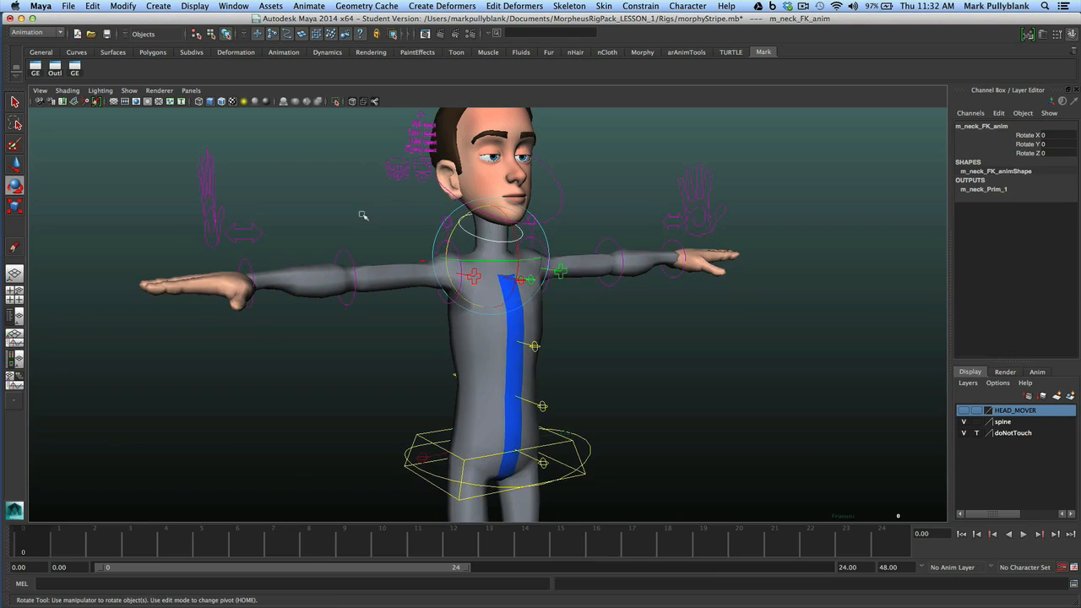
{"action": "left_click", "coordinate": [364, 215]}
{"action": "scroll", "coordinate": [486, 226], "scroll_direction": "down", "scroll_amount": 3}
{"action": "left_click_drag", "start_coordinate": [513, 212], "coordinate": [484, 223], "text": "alt"}
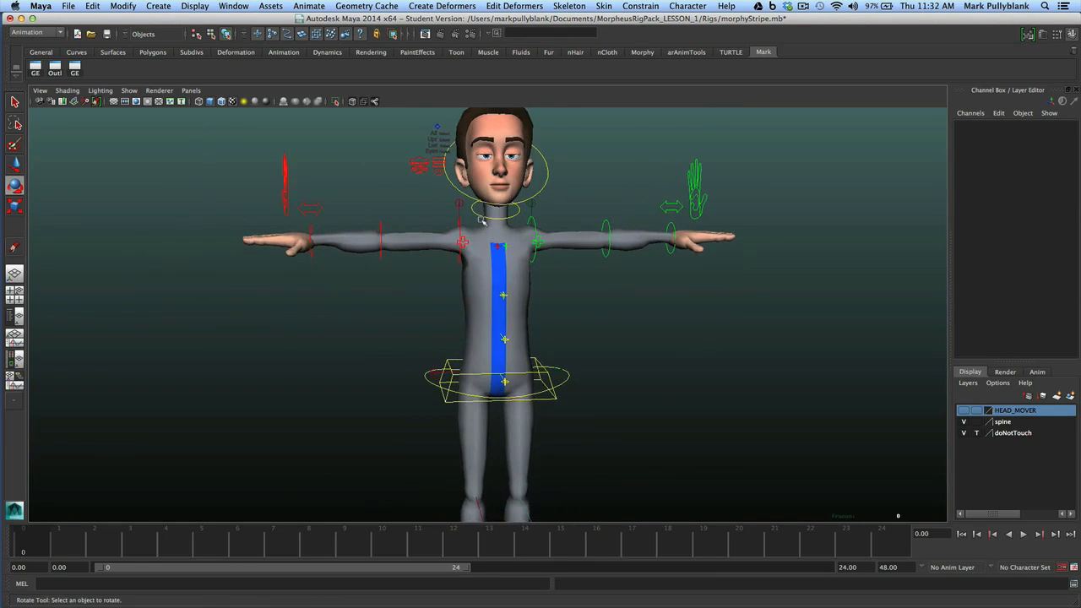
Select the whole rig, delete its existing keys around frames 1 to 5 on the timeline, and return to frame 0
{"action": "scroll", "coordinate": [485, 223], "scroll_direction": "down", "scroll_amount": 3}
{"action": "middle_click_drag", "start_coordinate": [484, 223], "coordinate": [482, 206], "text": "alt"}
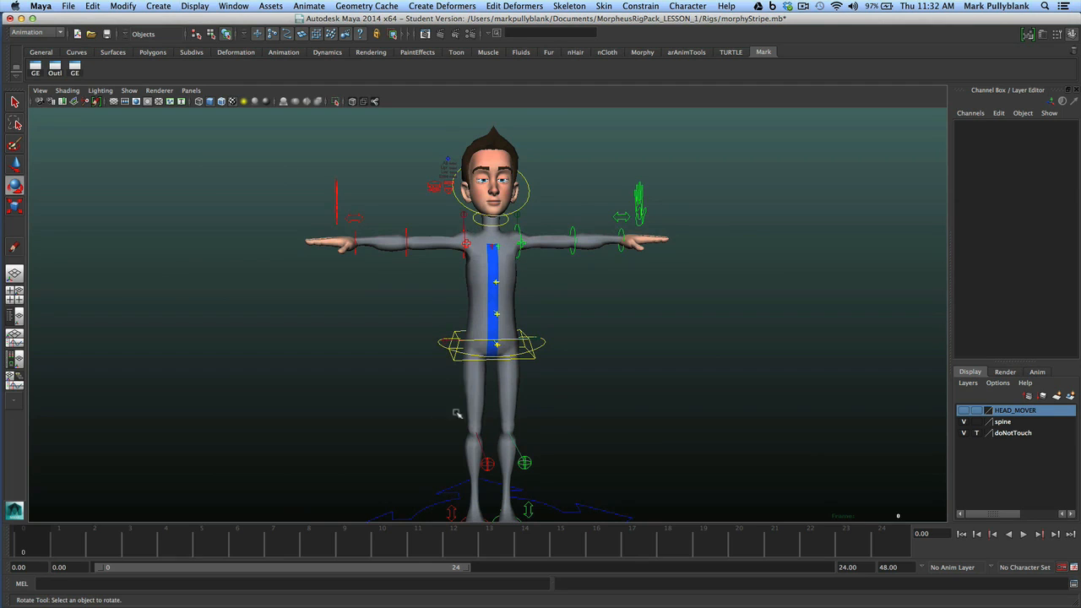
{"action": "middle_click_drag", "start_coordinate": [441, 332], "coordinate": [466, 326], "text": "alt"}
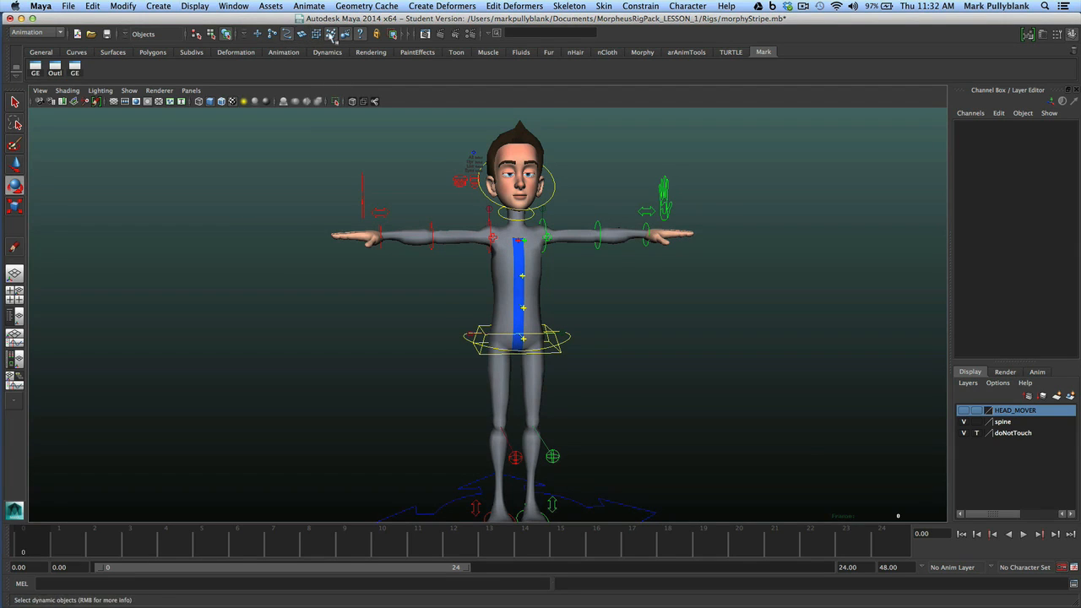
{"action": "left_click_drag", "start_coordinate": [292, 169], "coordinate": [847, 519]}
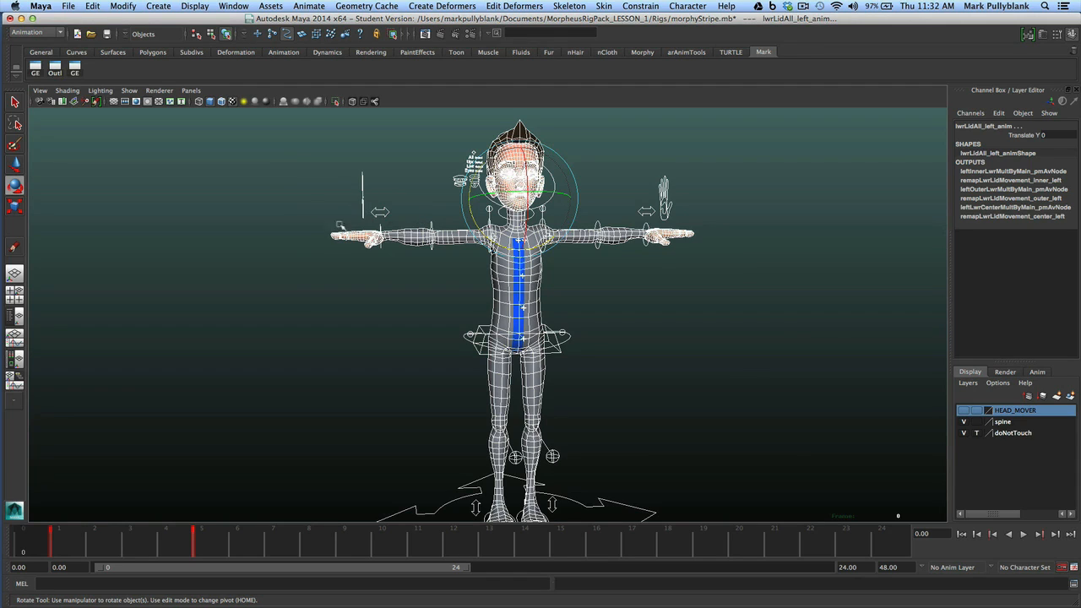
{"action": "left_click_drag", "start_coordinate": [233, 549], "coordinate": [49, 545], "text": "shift"}
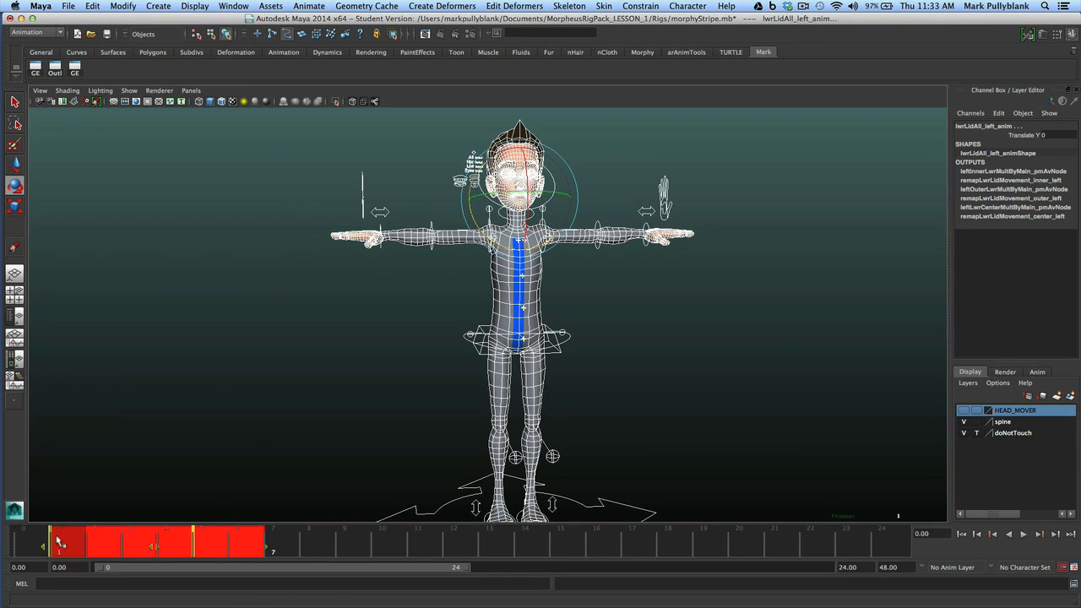
{"action": "right_click", "coordinate": [102, 543]}
{"action": "left_click", "coordinate": [142, 419]}
{"action": "left_click", "coordinate": [31, 547]}
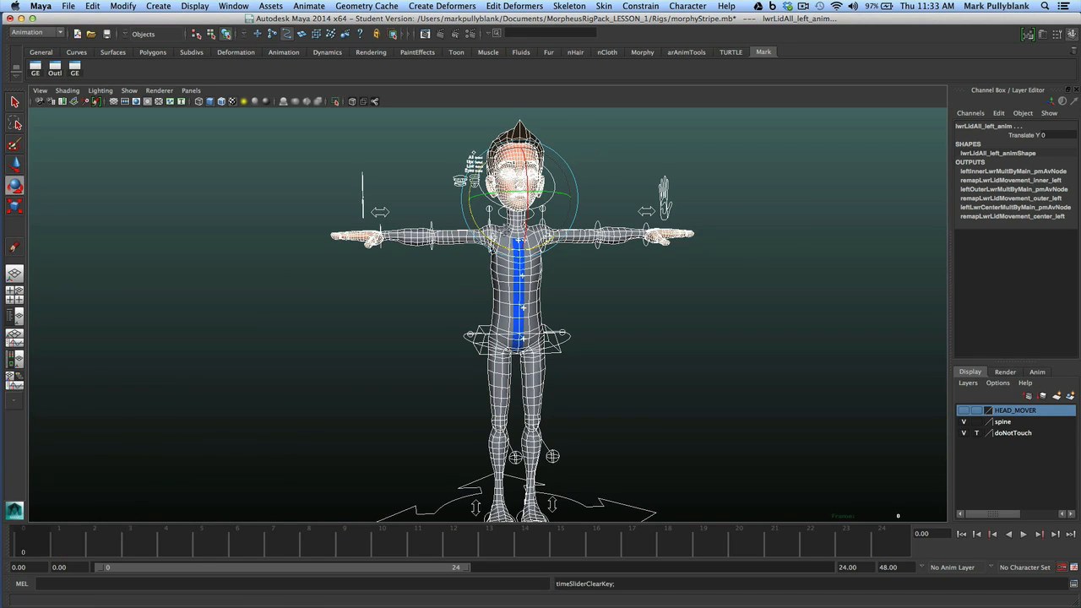
Set a key on all of the rig's controls at frame 0 and deselect everything
{"action": "middle_click_drag", "start_coordinate": [505, 235], "coordinate": [502, 218], "text": "alt"}
{"action": "left_click_drag", "start_coordinate": [502, 218], "coordinate": [550, 223], "text": "alt"}
{"action": "scroll", "coordinate": [549, 224], "scroll_direction": "down", "scroll_amount": 2}
{"action": "scroll", "coordinate": [541, 225], "scroll_direction": "down", "scroll_amount": 1}
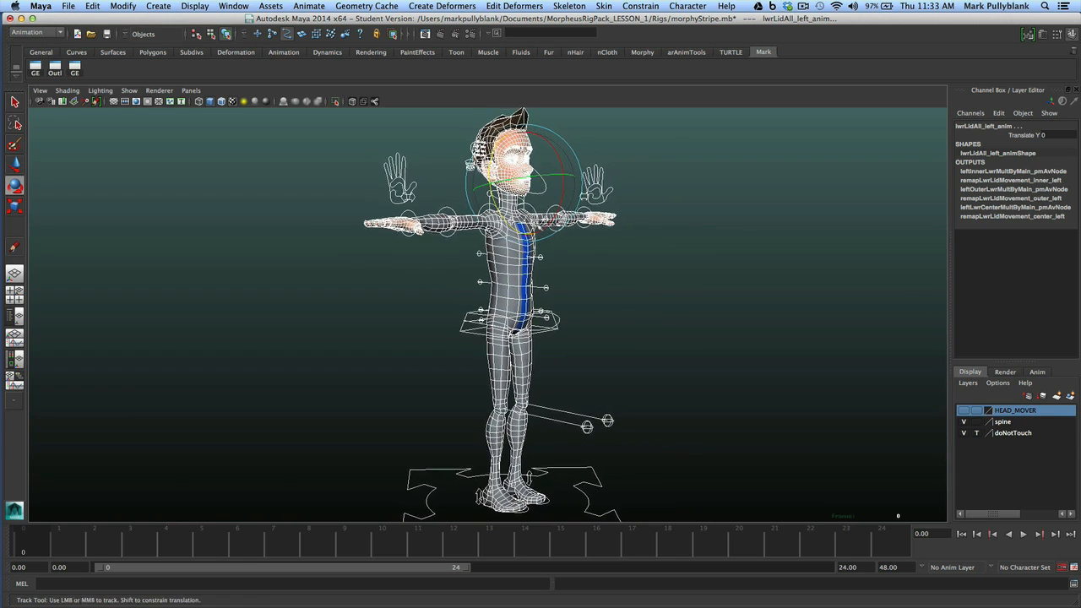
{"action": "scroll", "coordinate": [541, 225], "scroll_direction": "down", "scroll_amount": 1}
{"action": "middle_click_drag", "start_coordinate": [538, 226], "coordinate": [530, 217], "text": "alt"}
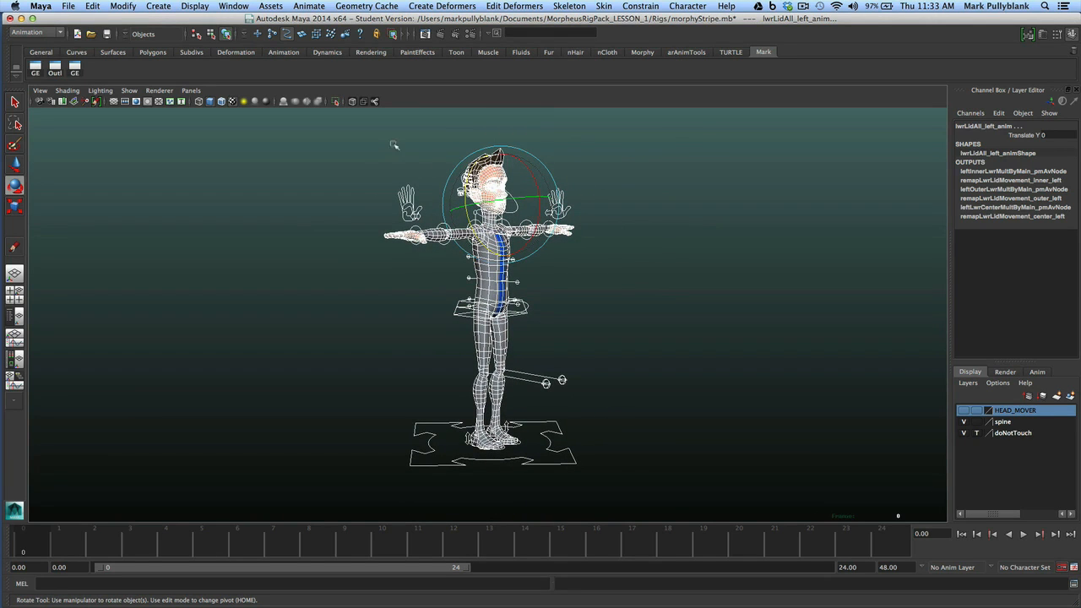
{"action": "left_click_drag", "start_coordinate": [346, 153], "coordinate": [642, 454]}
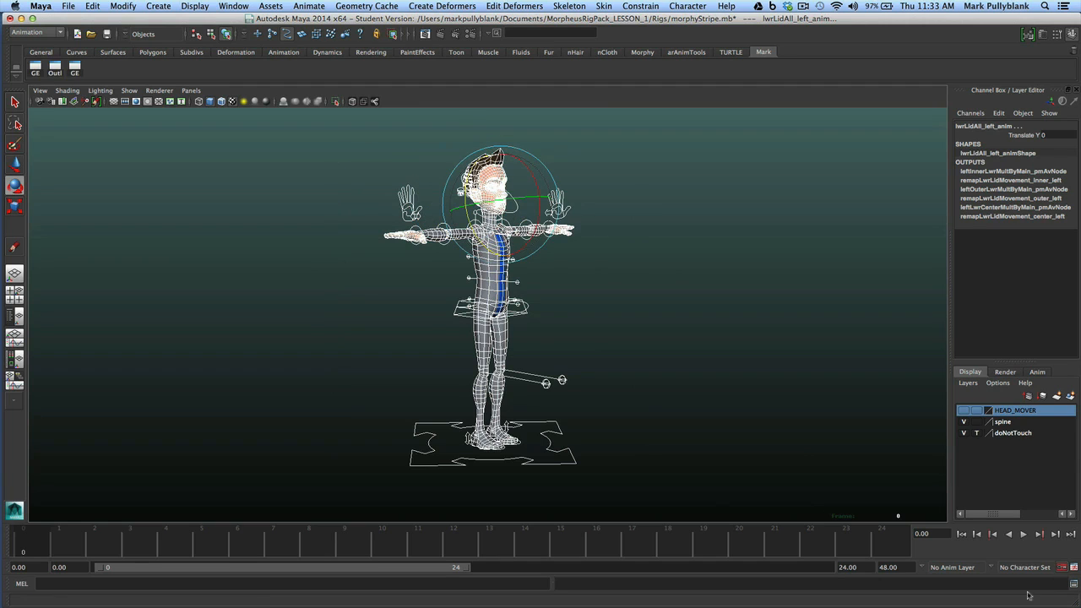
{"action": "left_click_drag", "start_coordinate": [345, 132], "coordinate": [647, 536]}
{"action": "left_click_drag", "start_coordinate": [599, 369], "coordinate": [528, 370], "text": "alt"}
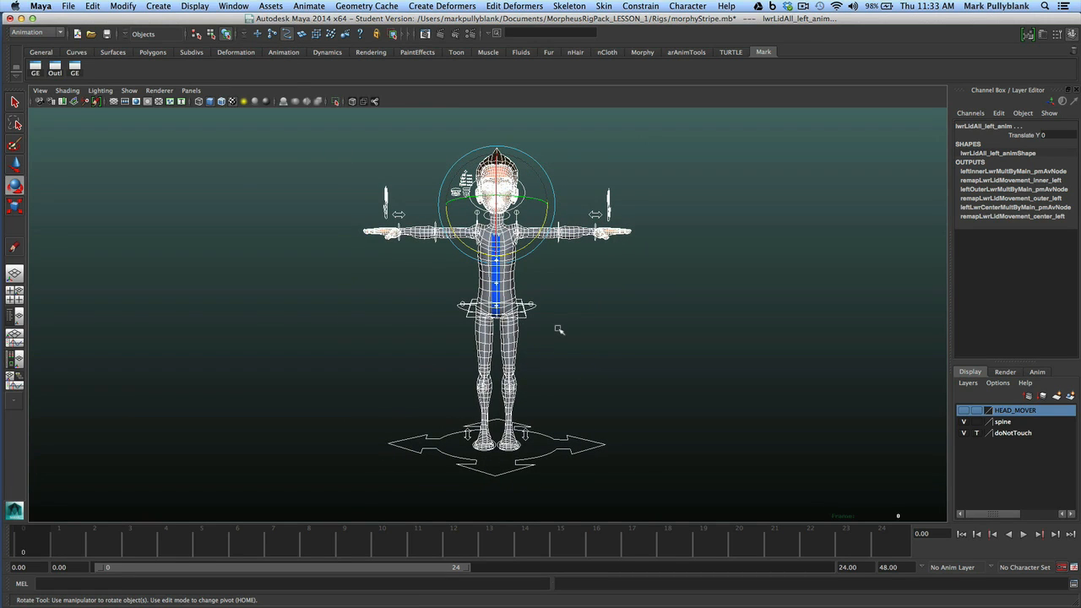
{"action": "key", "text": "s"}
{"action": "left_click_drag", "start_coordinate": [559, 331], "coordinate": [515, 369], "text": "alt"}
{"action": "left_click", "coordinate": [649, 315]}
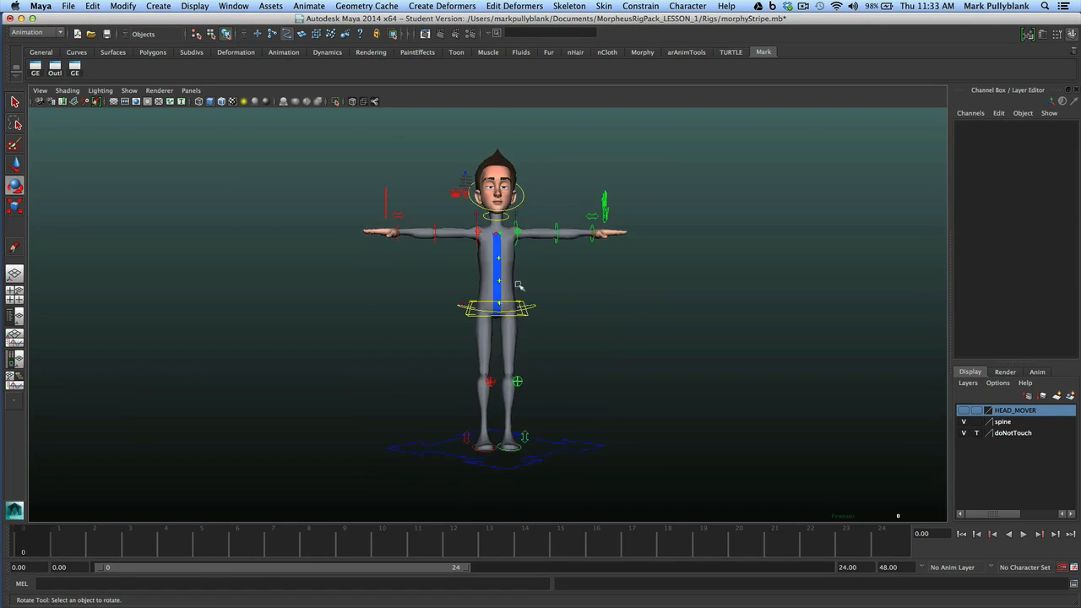
Try rotating the spine FK controls and undo each rotation
{"action": "scroll", "coordinate": [522, 288], "scroll_direction": "up", "scroll_amount": 4}
{"action": "left_click", "coordinate": [483, 292]}
{"action": "left_click_drag", "start_coordinate": [483, 292], "coordinate": [553, 307]}
{"action": "key", "text": "ctrl+z"}
{"action": "middle_click_drag", "start_coordinate": [553, 307], "coordinate": [556, 281], "text": "alt"}
{"action": "left_click_drag", "start_coordinate": [501, 278], "coordinate": [543, 298]}
{"action": "key", "text": "ctrl+z"}
Move the spine root control toward the character's left to about 11.9 in X and 1.6 in Y
{"action": "middle_click_drag", "start_coordinate": [543, 298], "coordinate": [571, 302], "text": "alt"}
{"action": "left_click_drag", "start_coordinate": [572, 302], "coordinate": [515, 305], "text": "alt"}
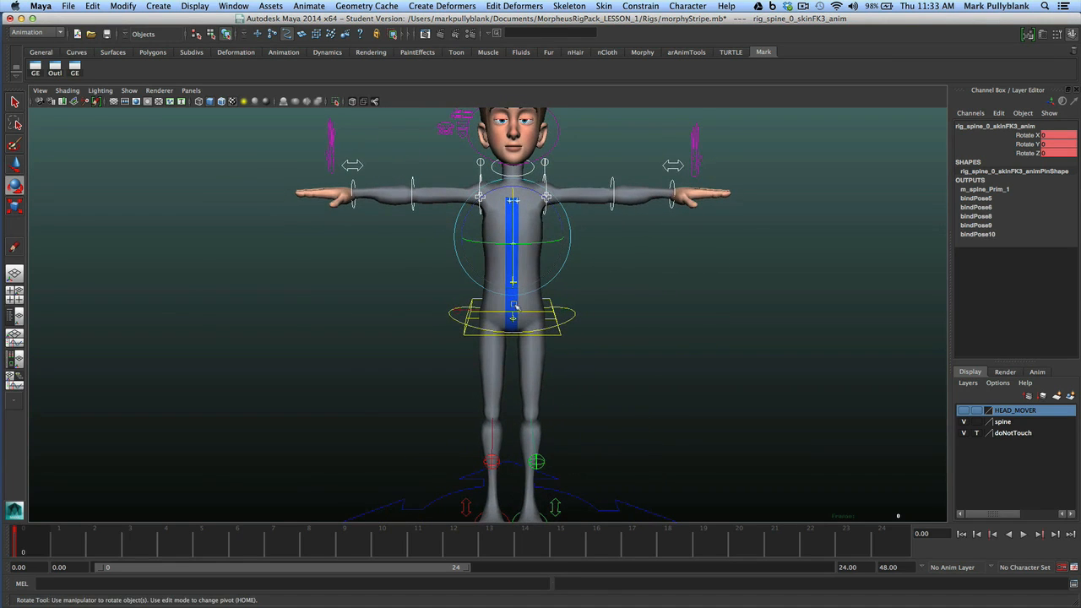
{"action": "left_click", "coordinate": [468, 334]}
{"action": "scroll", "coordinate": [490, 346], "scroll_direction": "down", "scroll_amount": 5}
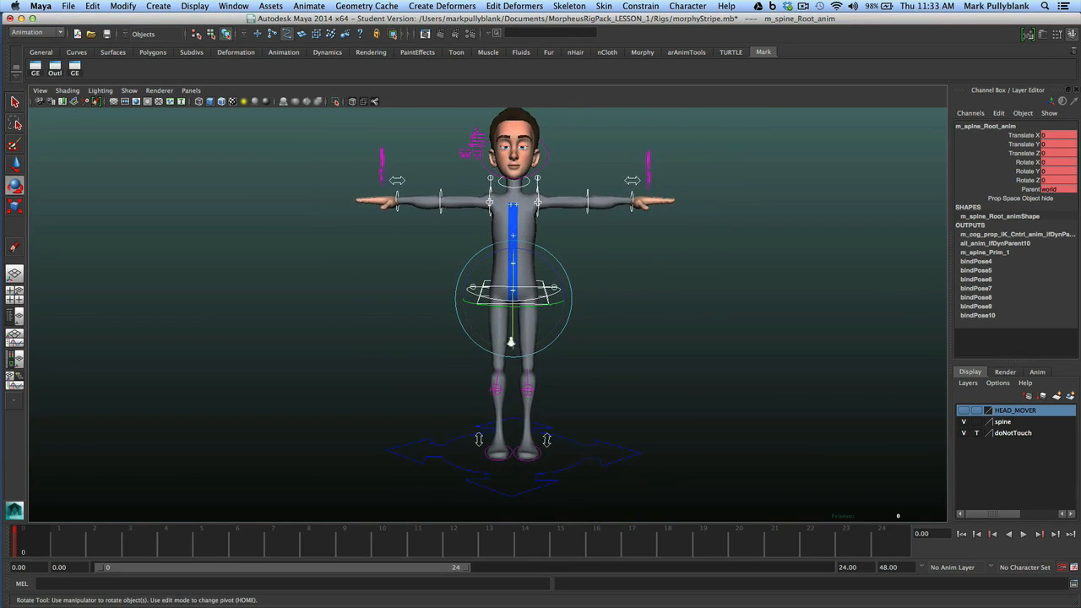
{"action": "scroll", "coordinate": [512, 343], "scroll_direction": "up", "scroll_amount": 3}
{"action": "left_click", "coordinate": [427, 316]}
{"action": "left_click", "coordinate": [501, 269]}
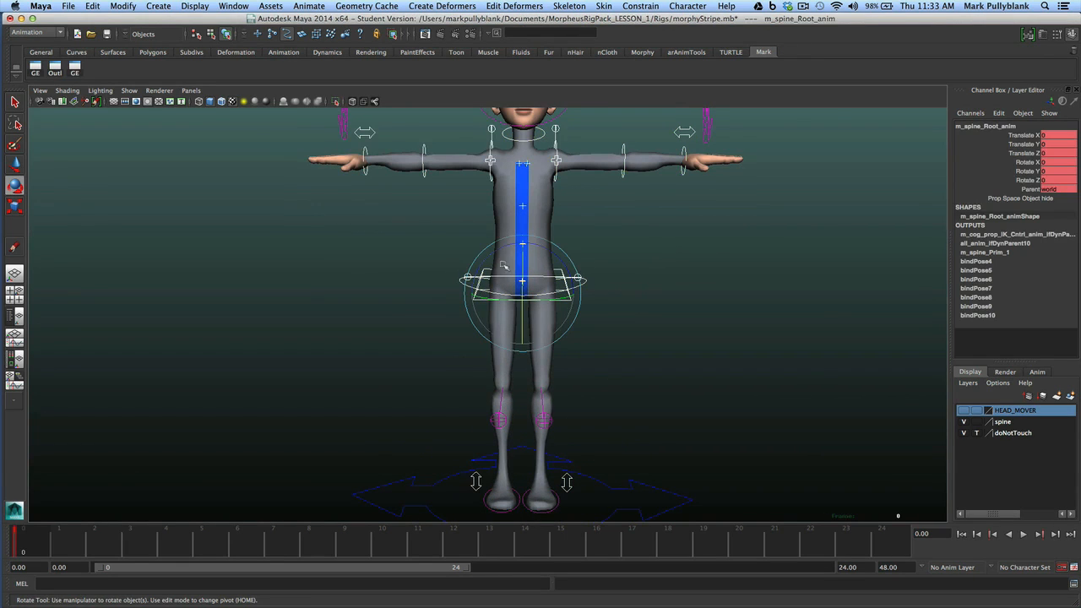
{"action": "key", "text": "w"}
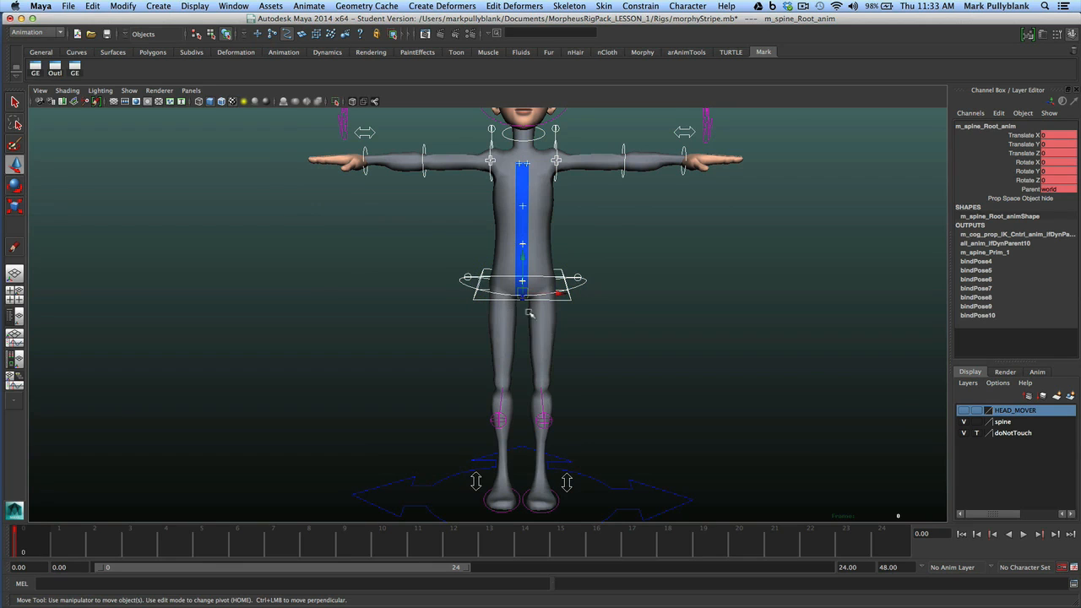
{"action": "left_click_drag", "start_coordinate": [558, 294], "coordinate": [584, 294]}
{"action": "left_click_drag", "start_coordinate": [549, 256], "coordinate": [563, 288]}
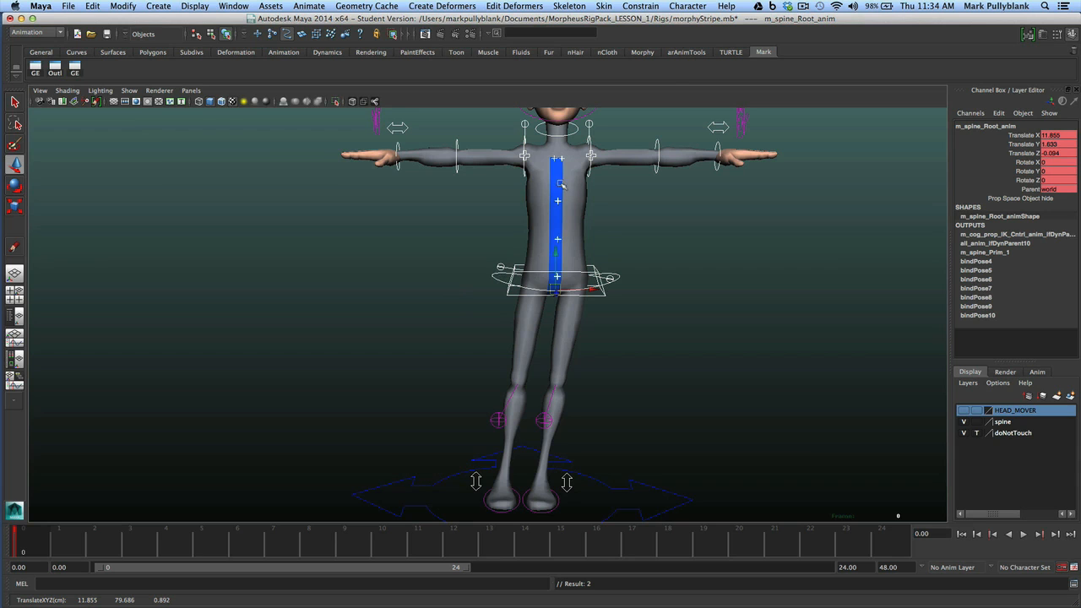
Turn the left foot outward by rotating its leg IK control to about 25.6 degrees in Y
{"action": "mouse_move", "coordinate": [564, 320]}
{"action": "left_mouse_down", "text": "alt"}
{"action": "mouse_move", "coordinate": [517, 316]}
{"action": "mouse_move", "coordinate": [543, 316]}
{"action": "left_mouse_up", "text": "alt"}
{"action": "middle_click_drag", "start_coordinate": [540, 359], "coordinate": [541, 274], "text": "alt"}
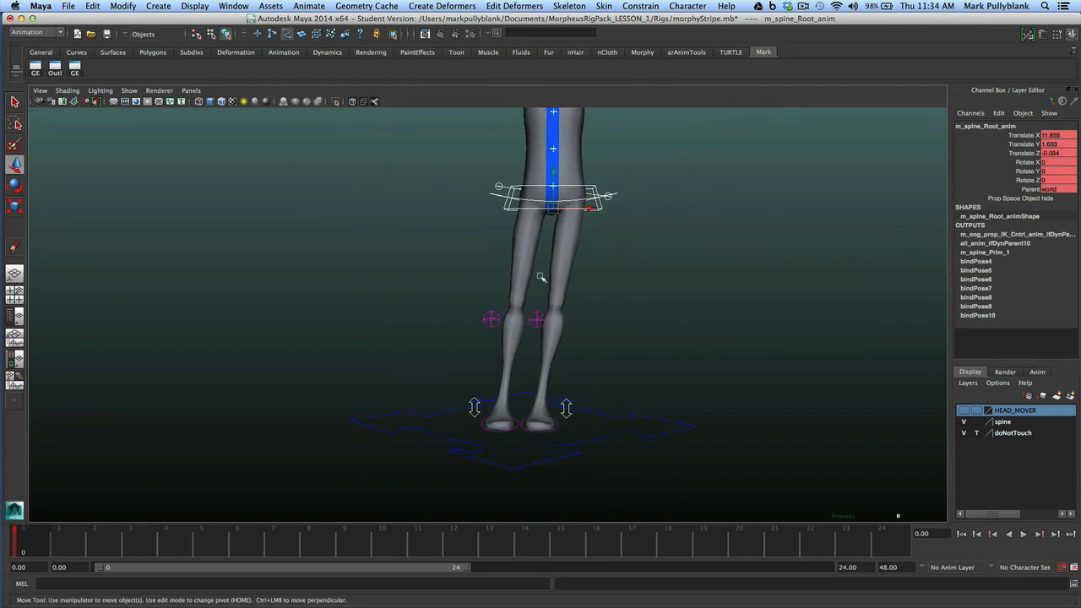
{"action": "left_click", "coordinate": [538, 432]}
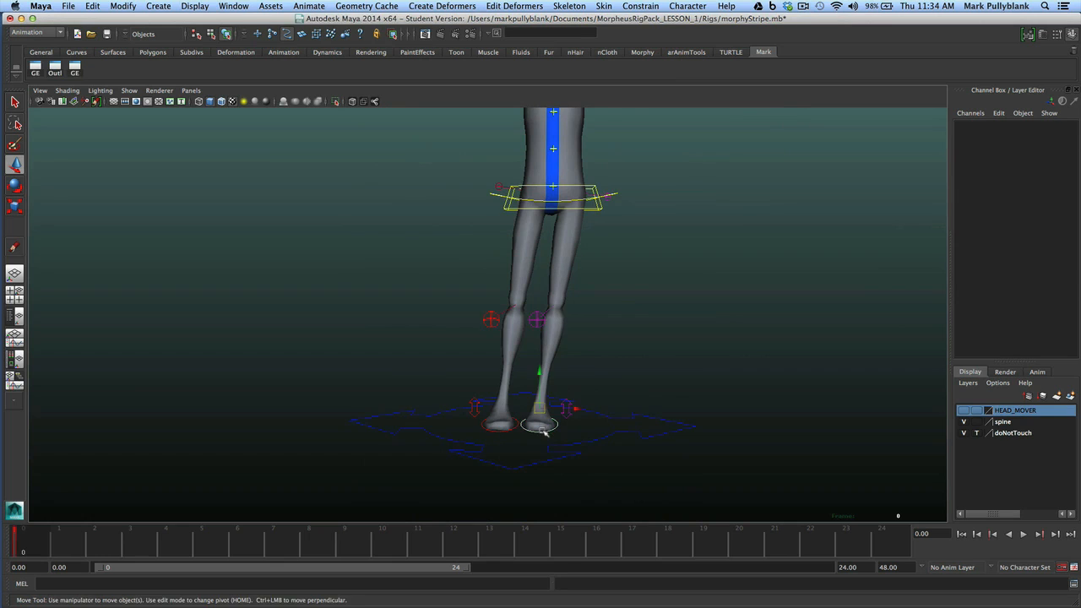
{"action": "left_click", "coordinate": [544, 427]}
{"action": "key", "text": "e"}
{"action": "left_click_drag", "start_coordinate": [556, 420], "coordinate": [569, 418]}
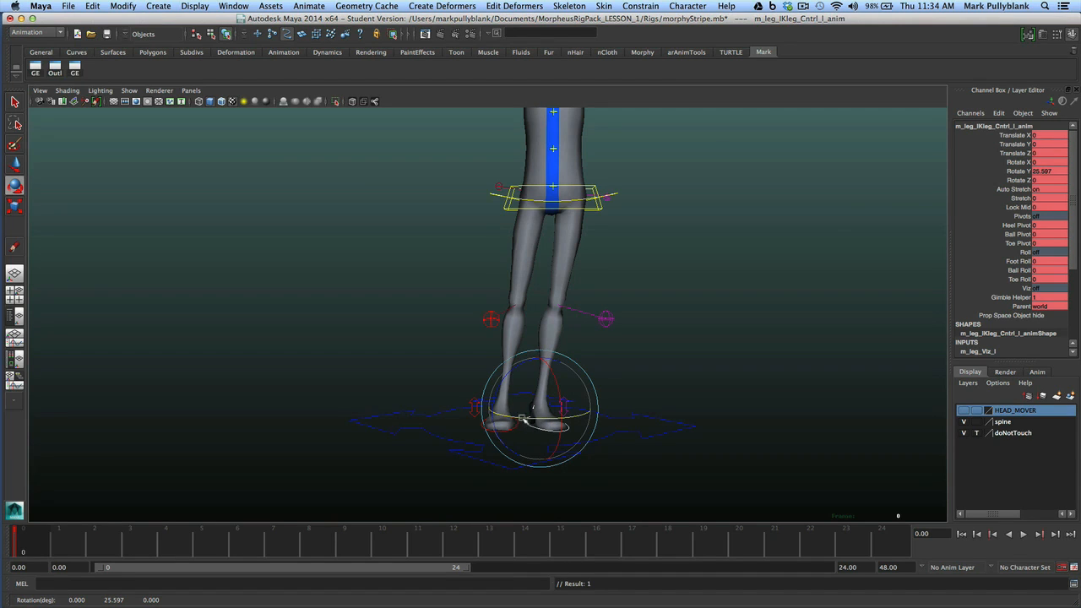
Turn the right foot outward by rotating its leg IK control to about -23.7 degrees in Y
{"action": "scroll", "coordinate": [557, 304], "scroll_direction": "up", "scroll_amount": 4}
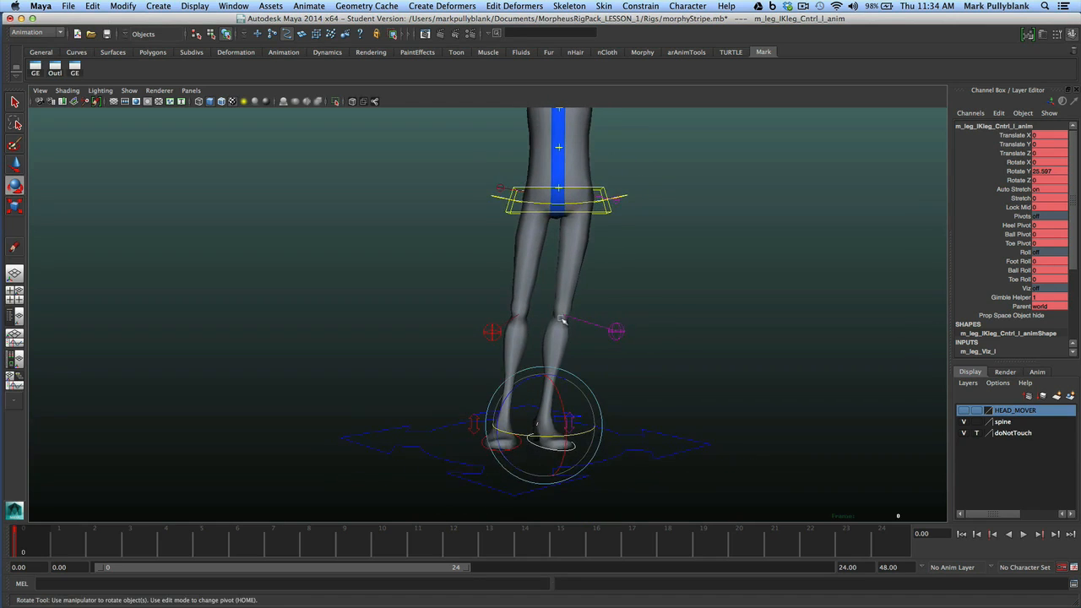
{"action": "left_click", "coordinate": [436, 442]}
{"action": "left_click", "coordinate": [504, 473]}
{"action": "left_click_drag", "start_coordinate": [519, 452], "coordinate": [490, 453]}
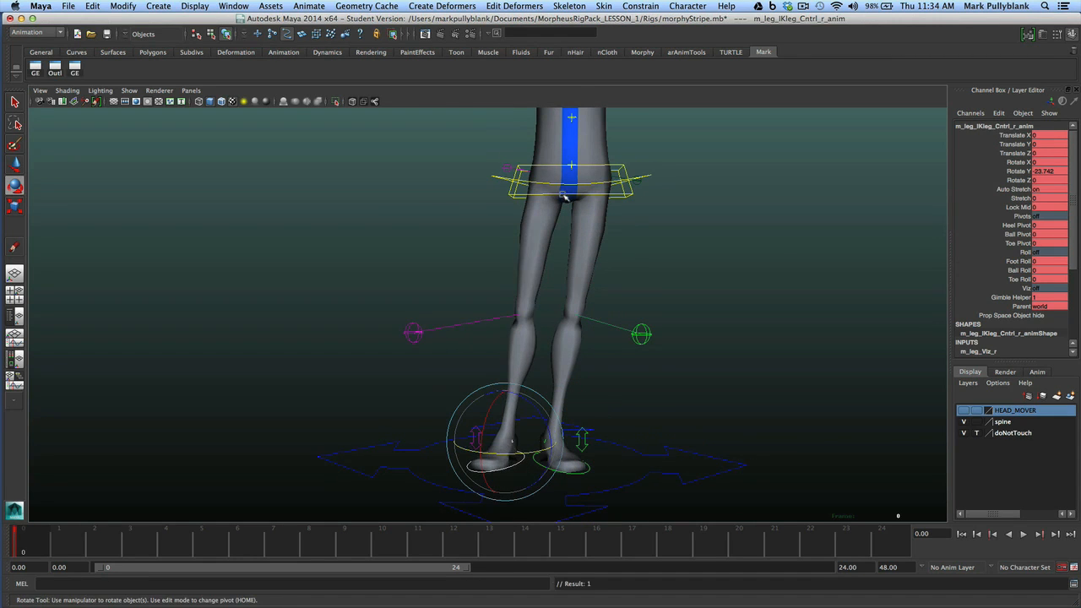
Nudge the spine root control slightly further up and toward the character's left
{"action": "left_click", "coordinate": [564, 196]}
{"action": "key", "text": "w"}
{"action": "left_click_drag", "start_coordinate": [570, 195], "coordinate": [575, 182]}
Raise the Foot Roll attribute of the left leg IK control slightly
{"action": "left_click", "coordinate": [543, 463]}
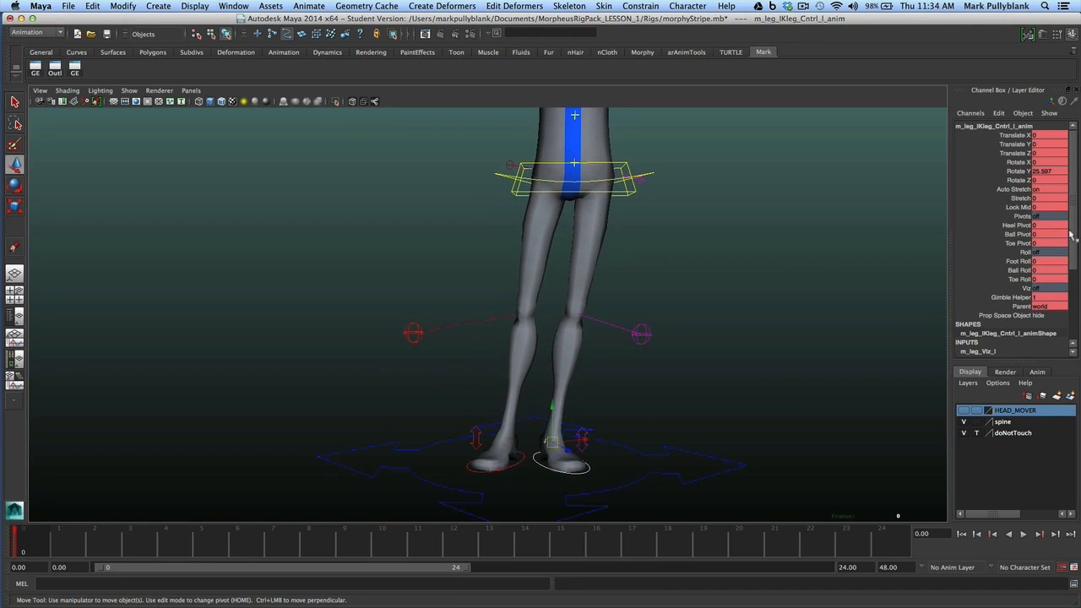
{"action": "left_click", "coordinate": [1017, 261]}
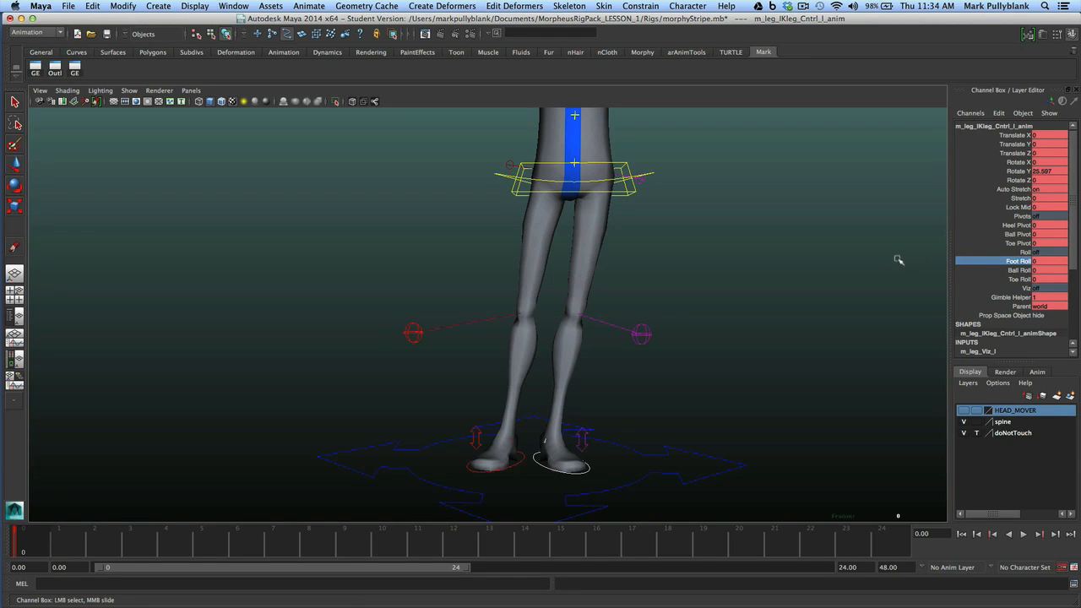
{"action": "middle_click_drag", "start_coordinate": [894, 262], "coordinate": [901, 262]}
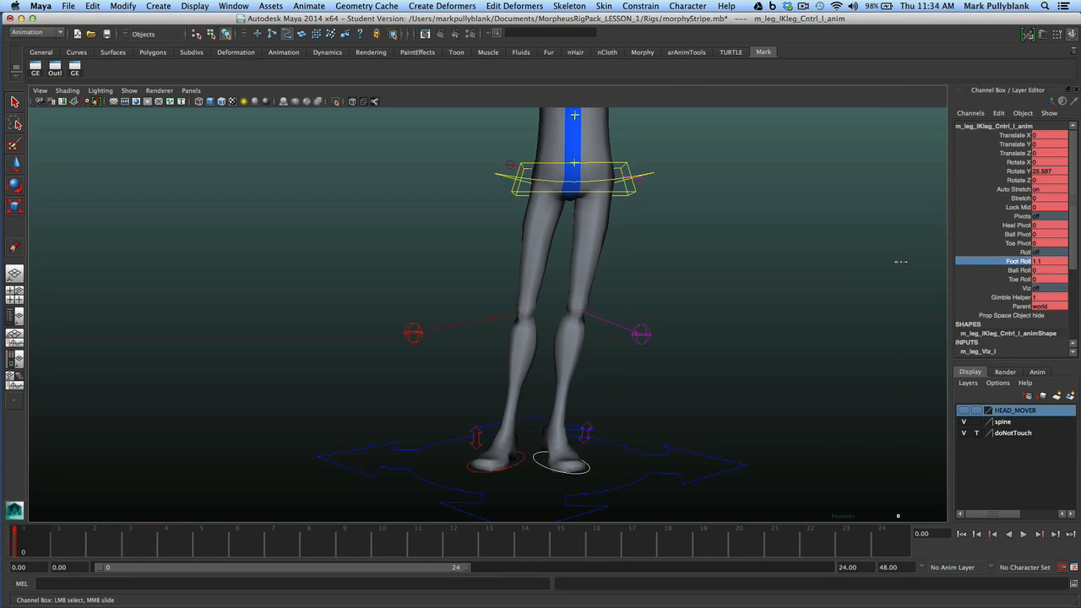
Adjust the Foot Roll attribute of the right leg IK control to about 1.6
{"action": "mouse_move", "coordinate": [721, 266]}
{"action": "left_mouse_down", "text": "alt"}
{"action": "mouse_move", "coordinate": [743, 261]}
{"action": "mouse_move", "coordinate": [730, 268]}
{"action": "left_mouse_up", "text": "alt"}
{"action": "left_click", "coordinate": [524, 463]}
{"action": "key", "text": "w"}
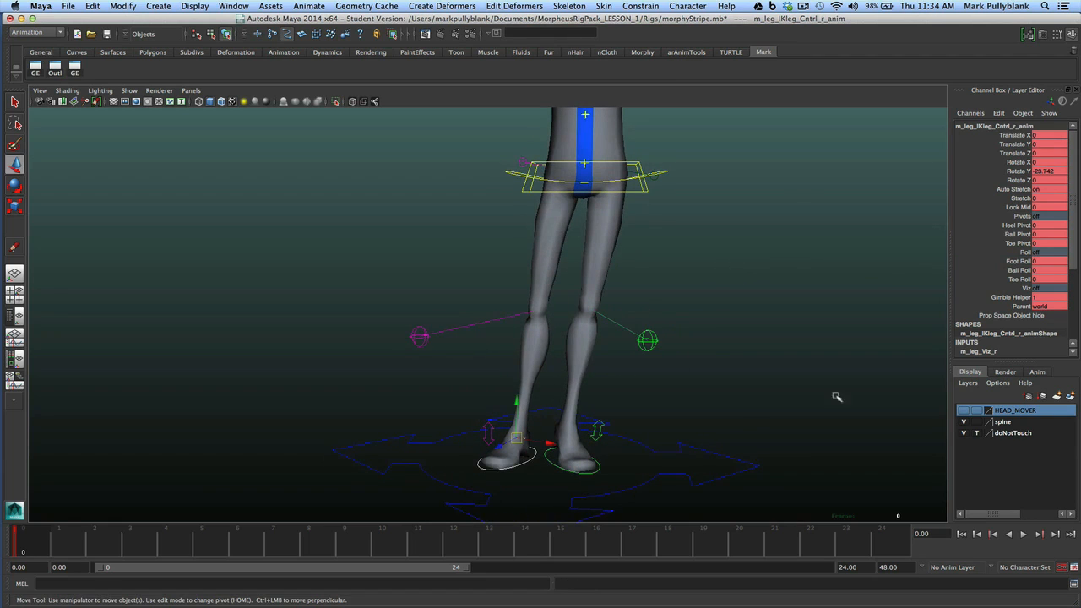
{"action": "left_click", "coordinate": [1018, 261]}
{"action": "middle_click_drag", "start_coordinate": [821, 266], "coordinate": [748, 267]}
Select the middle and upper spine FK controls together and rotate them to about 9.4 degrees in Z
{"action": "right_click_drag", "start_coordinate": [749, 267], "coordinate": [681, 327], "text": "alt"}
{"action": "middle_click_drag", "start_coordinate": [629, 250], "coordinate": [667, 228], "text": "alt"}
{"action": "right_click_drag", "start_coordinate": [667, 228], "coordinate": [681, 285], "text": "alt"}
{"action": "middle_click_drag", "start_coordinate": [683, 253], "coordinate": [684, 293], "text": "alt"}
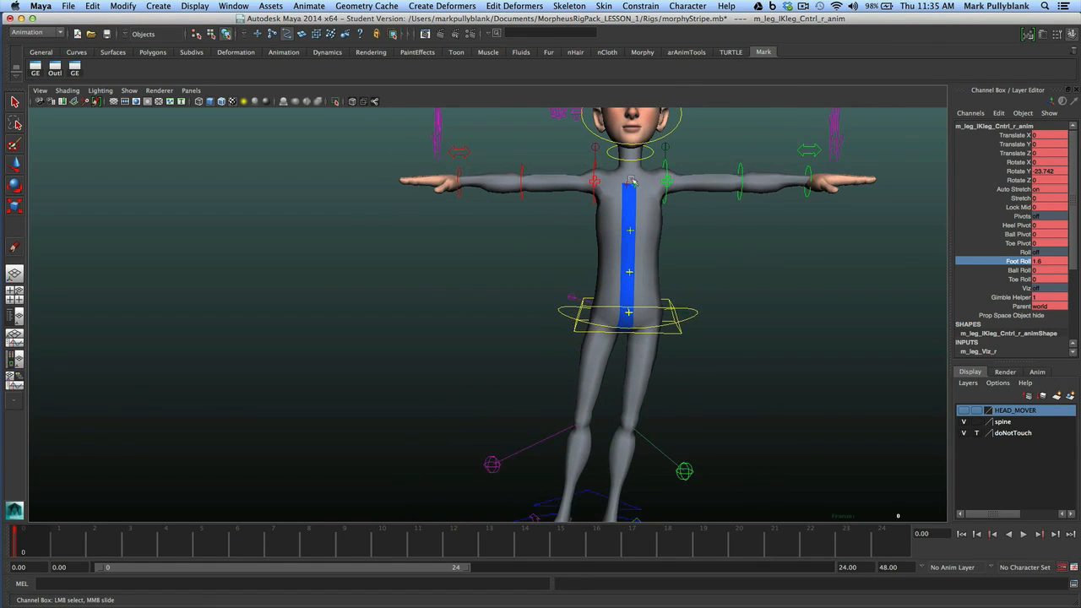
{"action": "left_click", "coordinate": [629, 270]}
{"action": "key", "text": "q"}
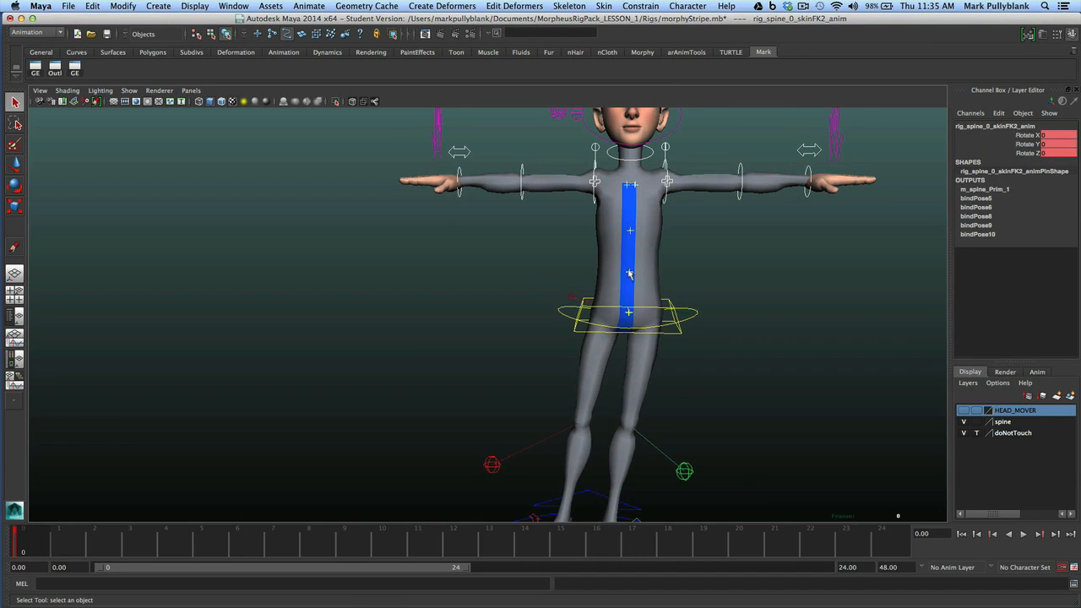
{"action": "left_click", "coordinate": [630, 234]}
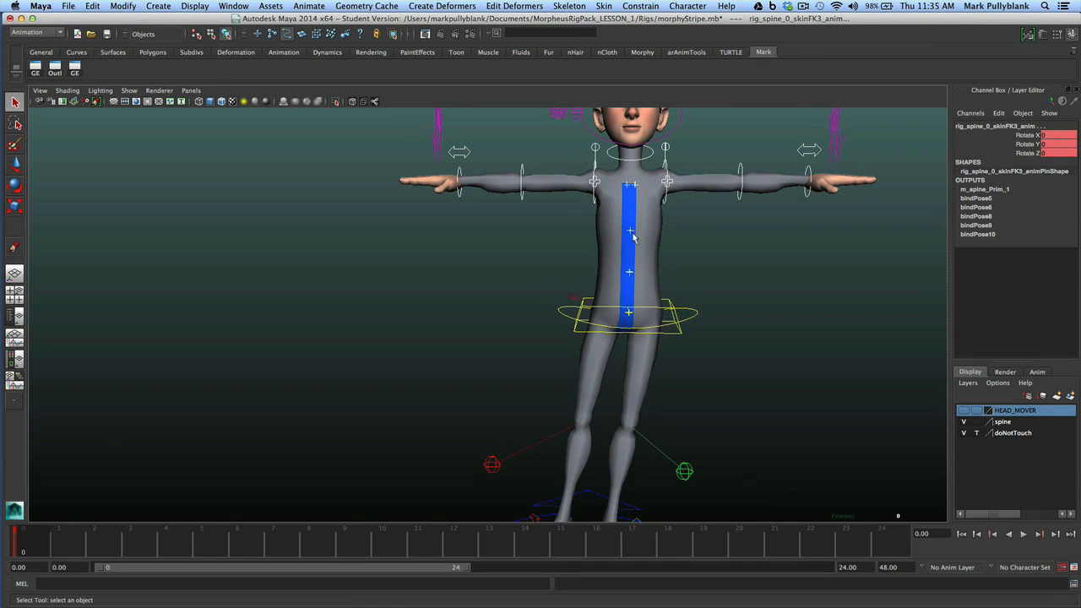
{"action": "key", "text": "e"}
{"action": "left_click_drag", "start_coordinate": [669, 197], "coordinate": [661, 194]}
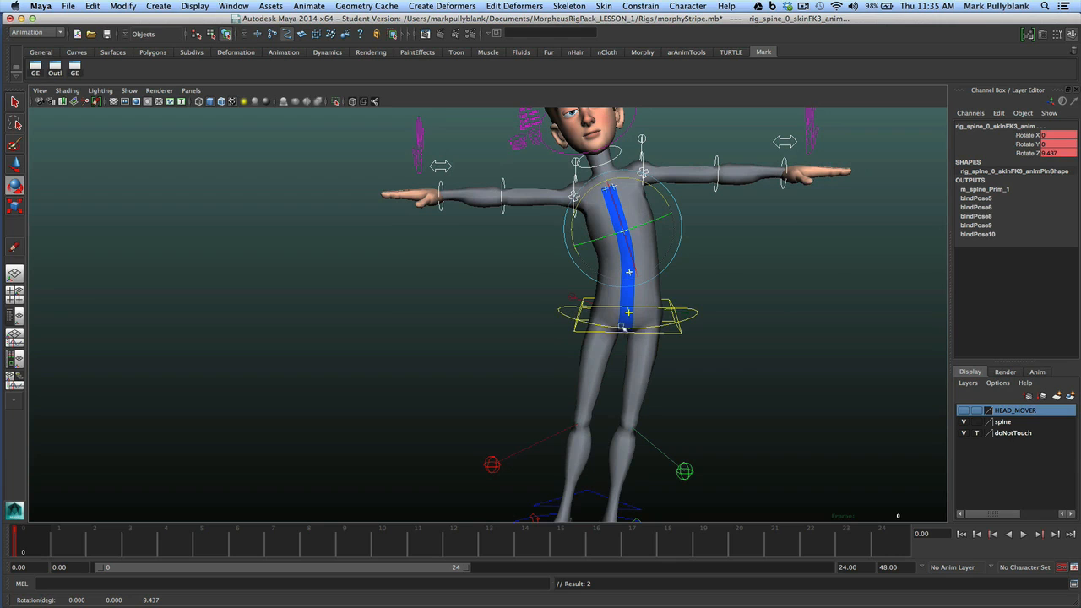
Tilt the hips control to about -14.3 degrees in Z
{"action": "left_click", "coordinate": [693, 315]}
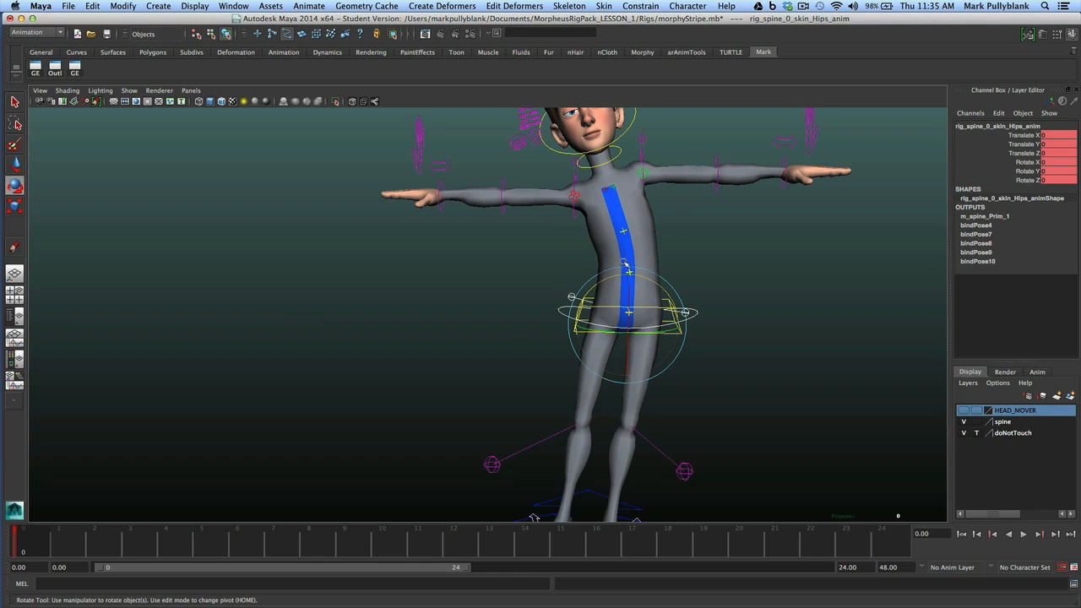
{"action": "left_click_drag", "start_coordinate": [660, 288], "coordinate": [669, 298]}
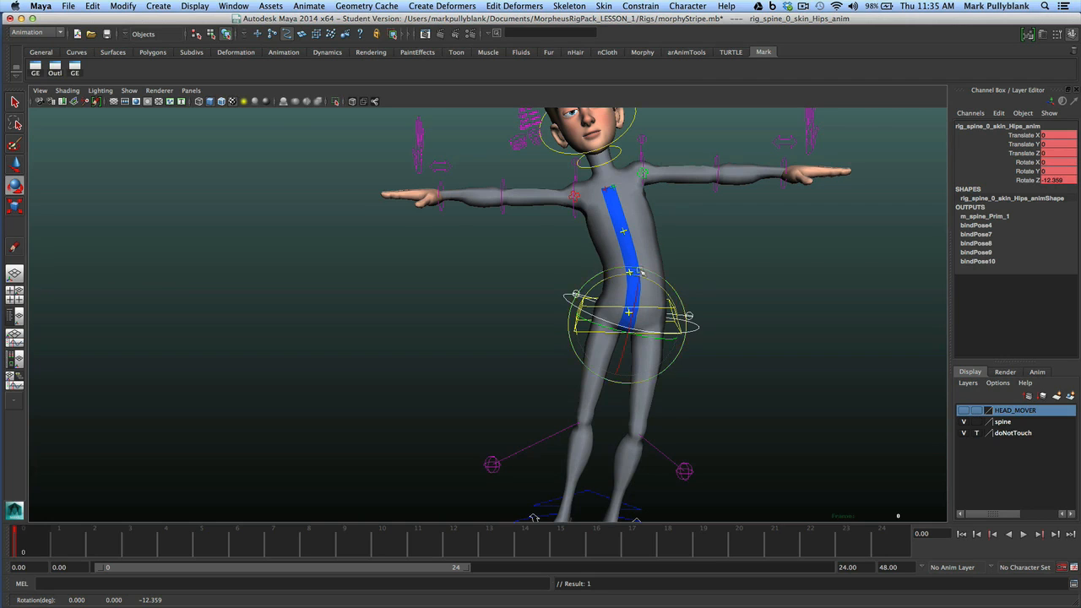
{"action": "left_click_drag", "start_coordinate": [664, 291], "coordinate": [664, 291]}
Try rotating the right hip twist control and undo the rotation
{"action": "scroll", "coordinate": [558, 307], "scroll_direction": "up", "scroll_amount": 5}
{"action": "middle_click_drag", "start_coordinate": [522, 289], "coordinate": [487, 278], "text": "alt"}
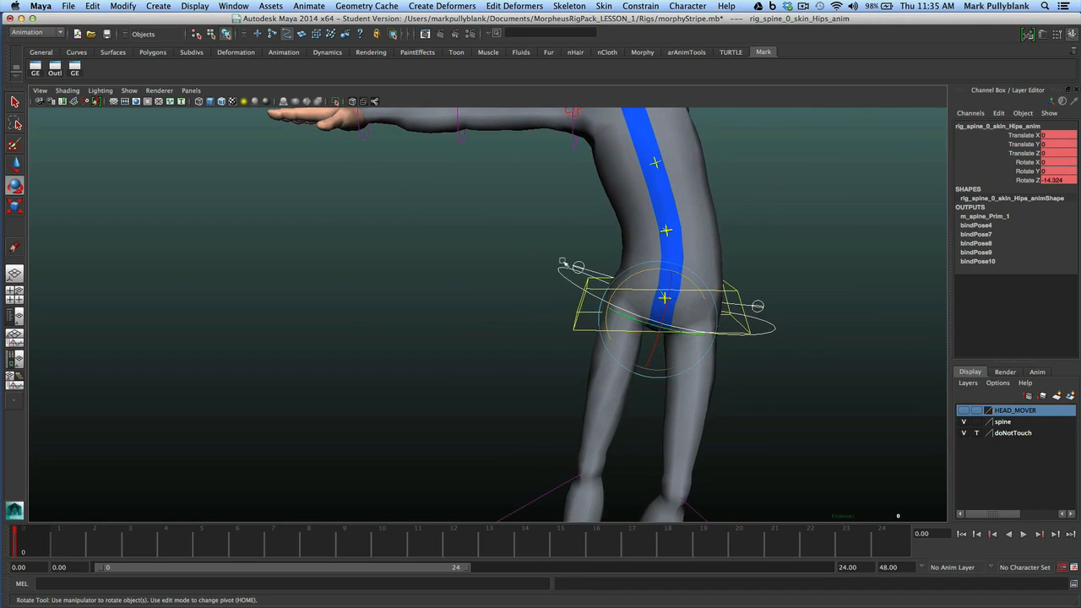
{"action": "left_click", "coordinate": [577, 266]}
{"action": "left_click_drag", "start_coordinate": [578, 267], "coordinate": [638, 285], "text": "alt"}
{"action": "key", "text": "w"}
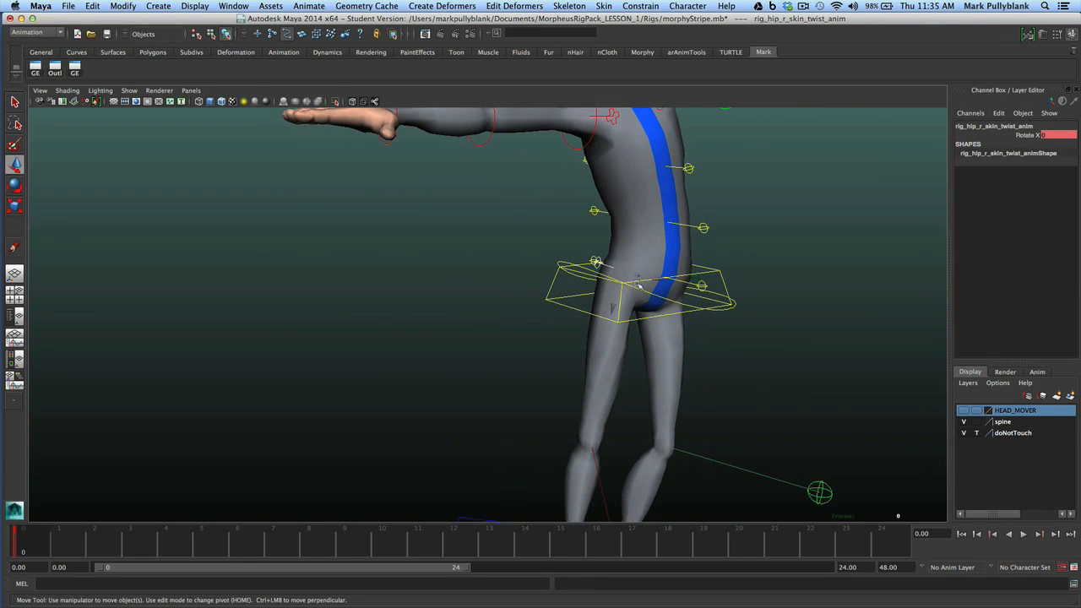
{"action": "key", "text": "e"}
{"action": "mouse_move", "coordinate": [617, 274]}
{"action": "left_mouse_down"}
{"action": "mouse_move", "coordinate": [580, 258]}
{"action": "mouse_move", "coordinate": [672, 277]}
{"action": "mouse_move", "coordinate": [634, 274]}
{"action": "left_mouse_up"}
{"action": "key", "text": "super+z"}
{"action": "mouse_move", "coordinate": [651, 283]}
{"action": "middle_mouse_down", "text": "alt"}
{"action": "mouse_move", "coordinate": [576, 207]}
{"action": "mouse_move", "coordinate": [638, 287]}
{"action": "middle_mouse_up", "text": "alt"}
{"action": "scroll", "coordinate": [604, 228], "scroll_direction": "down", "scroll_amount": 4}
{"action": "left_click_drag", "start_coordinate": [638, 286], "coordinate": [632, 281], "text": "alt"}
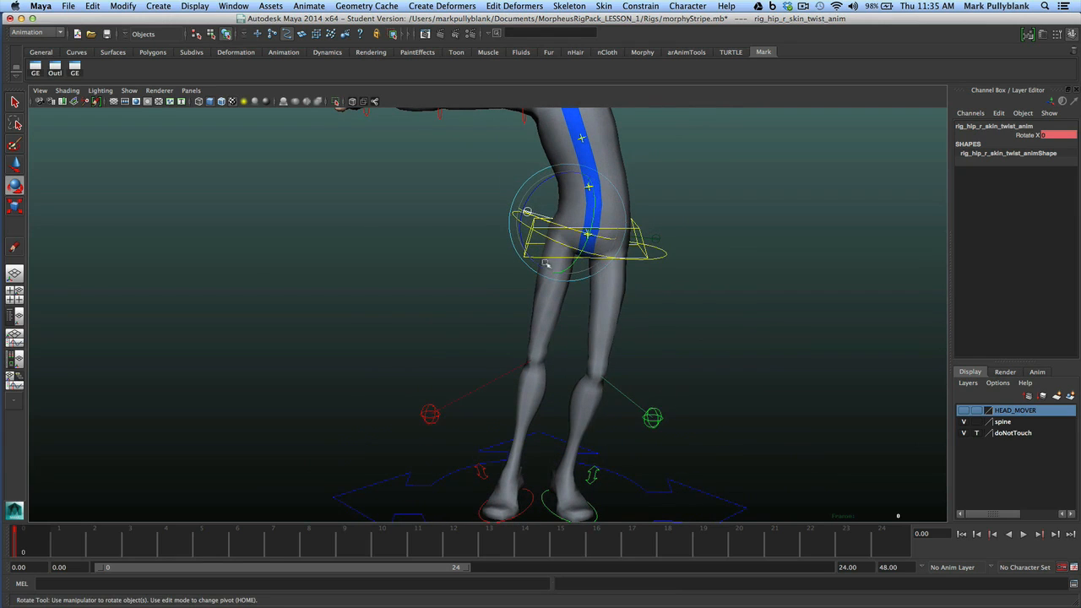
Rotate the neck FK control to about 5.4 degrees and the head control to about 10.5 degrees in Z
{"action": "left_click", "coordinate": [667, 256]}
{"action": "left_click", "coordinate": [567, 207]}
{"action": "middle_click_drag", "start_coordinate": [638, 283], "coordinate": [680, 428], "text": "alt"}
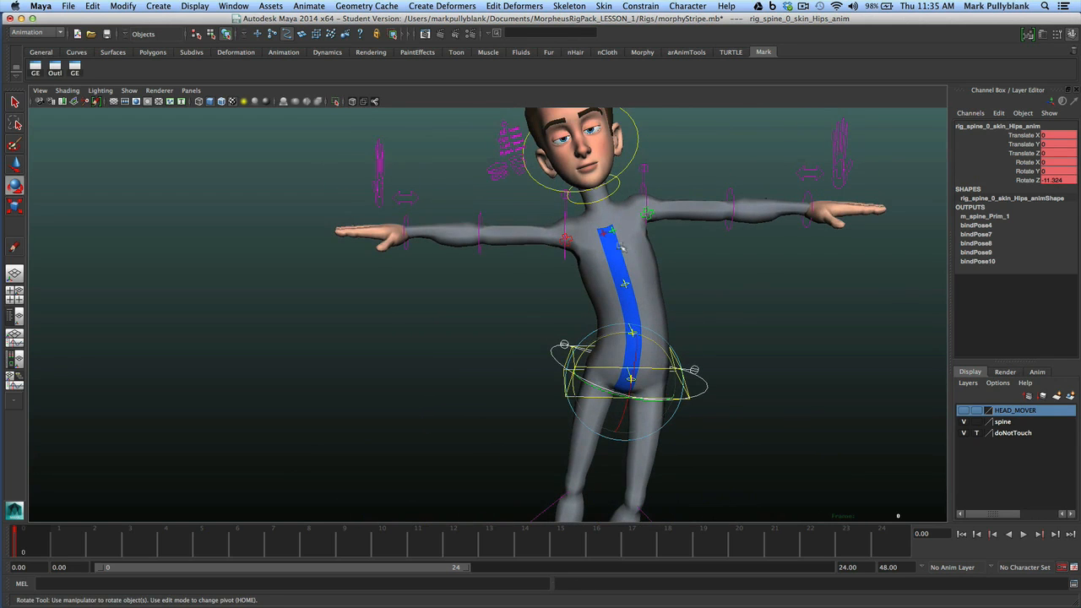
{"action": "left_click", "coordinate": [592, 202]}
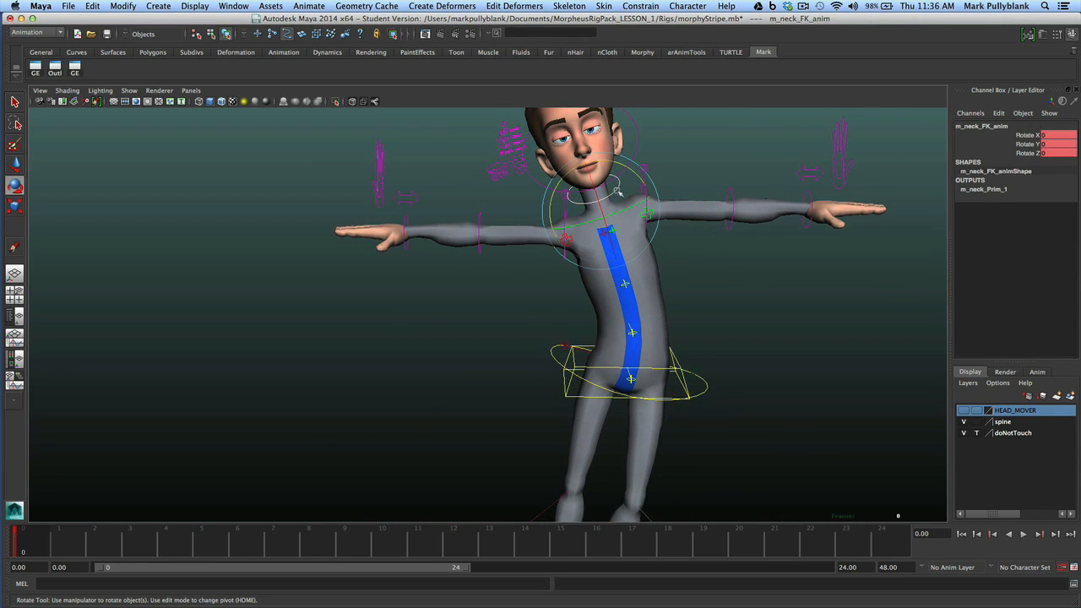
{"action": "left_click_drag", "start_coordinate": [625, 165], "coordinate": [621, 177]}
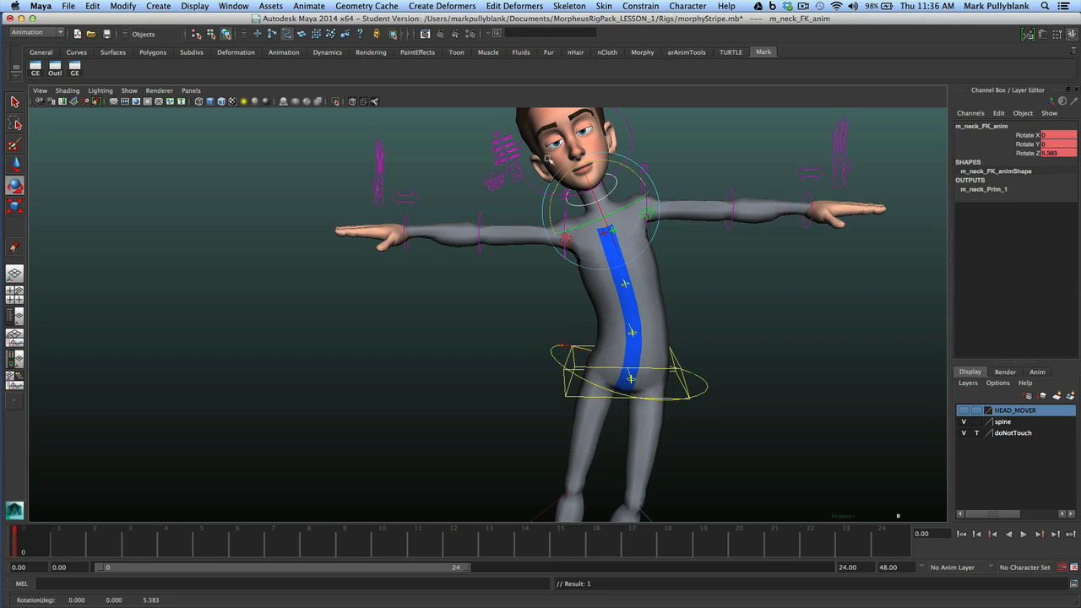
{"action": "left_click", "coordinate": [530, 186]}
{"action": "left_click_drag", "start_coordinate": [543, 139], "coordinate": [540, 153]}
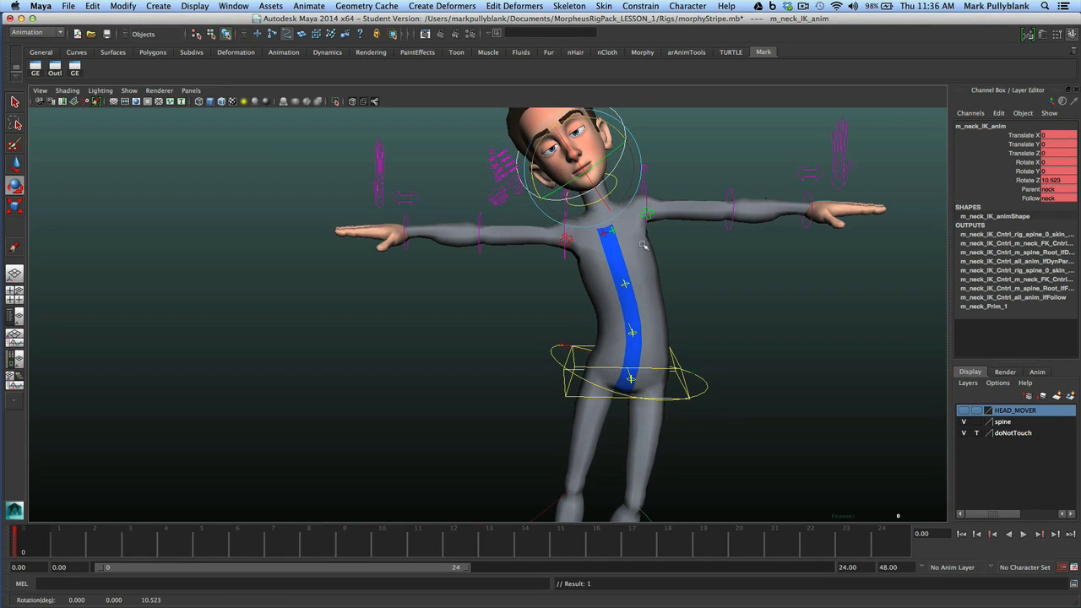
Select the middle and upper spine FK controls together and arch them backward to about -8 degrees in X
{"action": "left_click_drag", "start_coordinate": [600, 246], "coordinate": [629, 271], "text": "alt"}
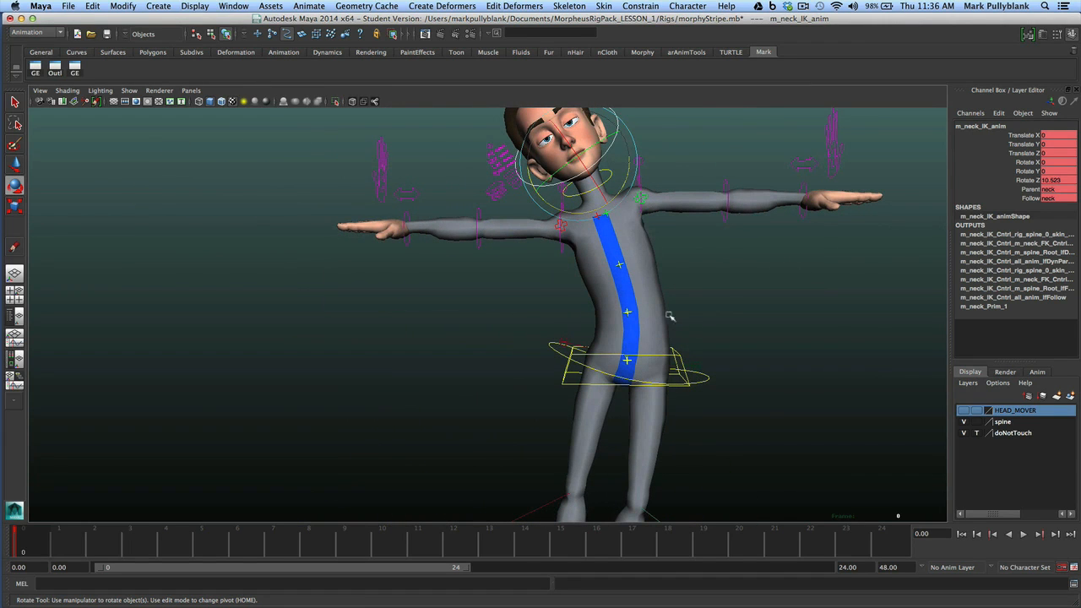
{"action": "left_click_drag", "start_coordinate": [619, 356], "coordinate": [731, 357], "text": "alt"}
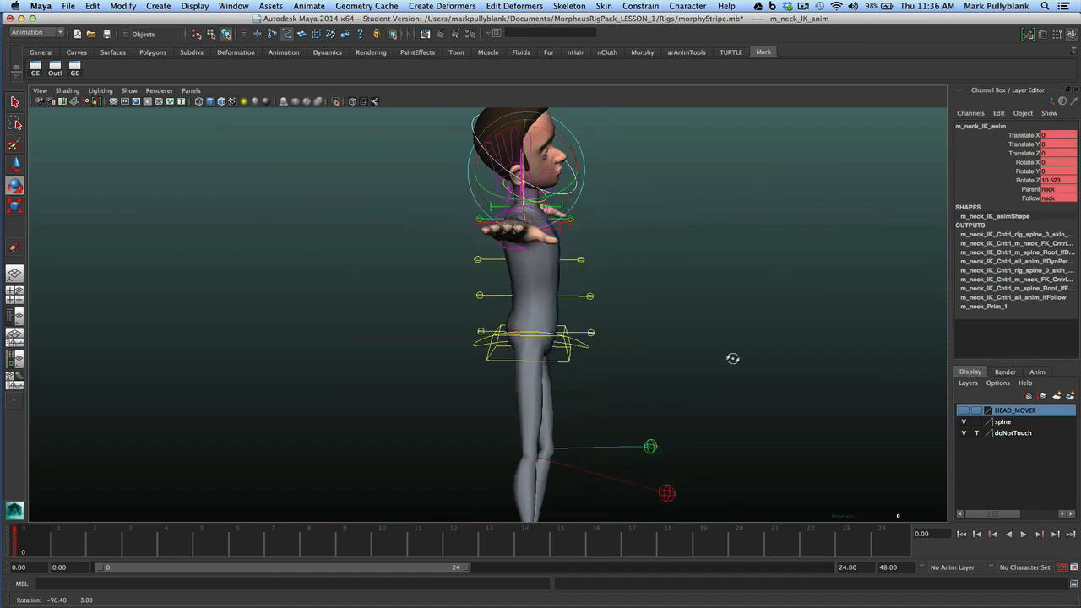
{"action": "left_click", "coordinate": [580, 260]}
{"action": "left_click", "coordinate": [591, 297]}
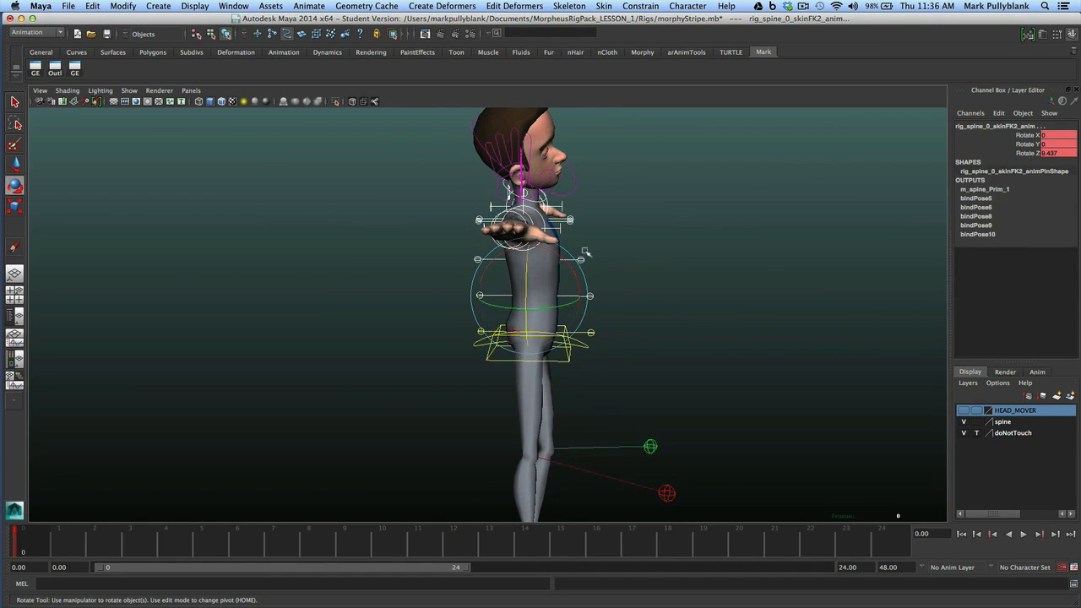
{"action": "left_click_drag", "start_coordinate": [571, 264], "coordinate": [577, 273]}
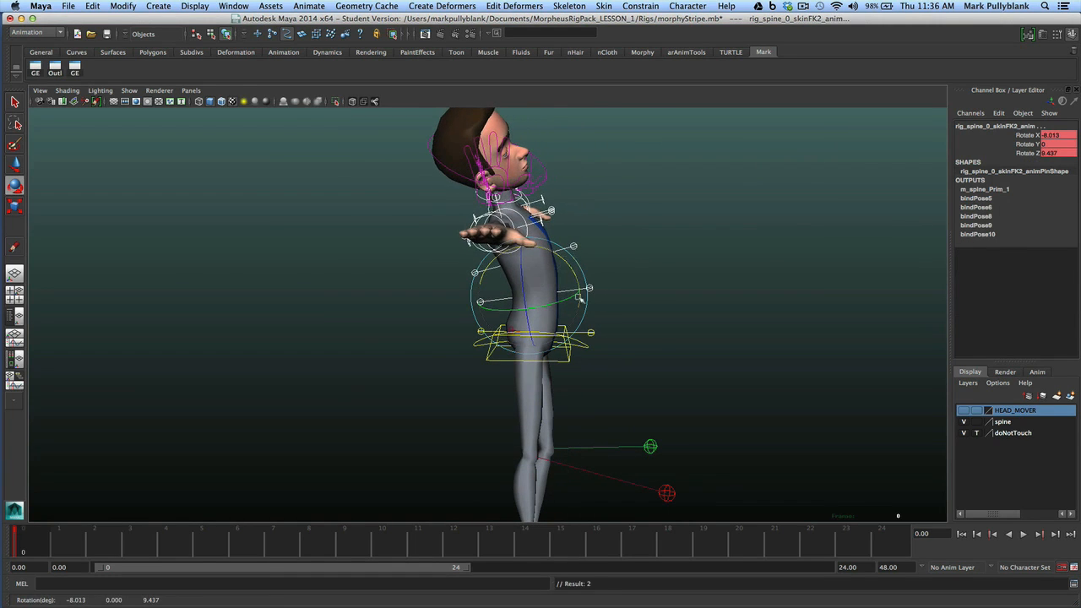
Rotate the hips control to about 10.2 degrees in X and adjust the head's forward tilt in side view
{"action": "left_click", "coordinate": [589, 347]}
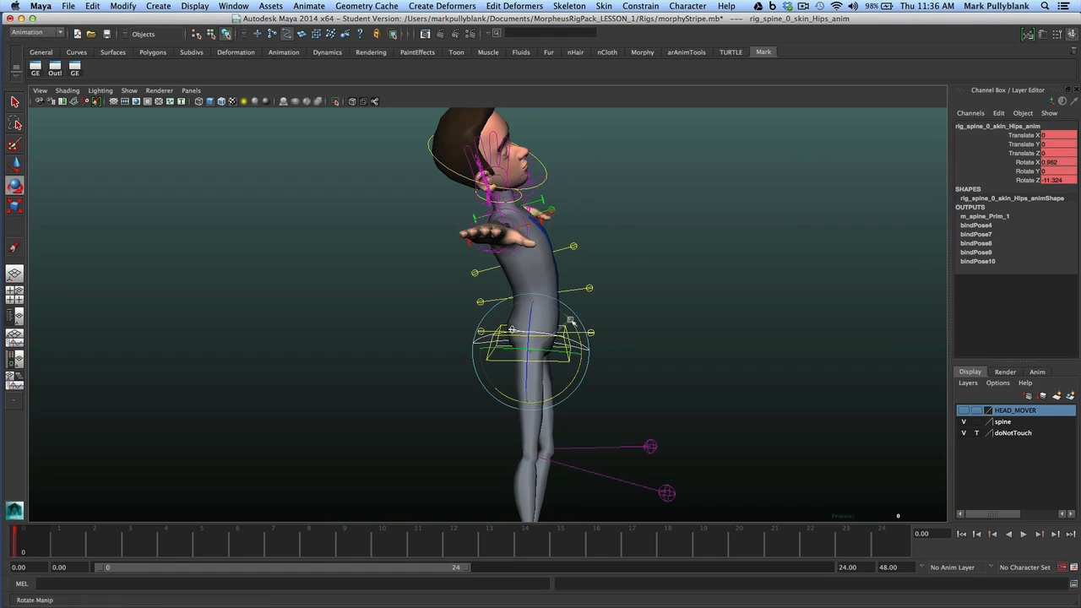
{"action": "left_click_drag", "start_coordinate": [567, 327], "coordinate": [564, 322]}
{"action": "left_click", "coordinate": [562, 196]}
{"action": "left_click_drag", "start_coordinate": [553, 191], "coordinate": [539, 182]}
Twist the middle and upper spine FK controls, bringing the upper one to about -7.1, -5.6 and 10.2 degrees in X, Y and Z
{"action": "left_click_drag", "start_coordinate": [594, 262], "coordinate": [469, 275], "text": "alt"}
{"action": "left_click", "coordinate": [615, 314]}
{"action": "key", "text": "q"}
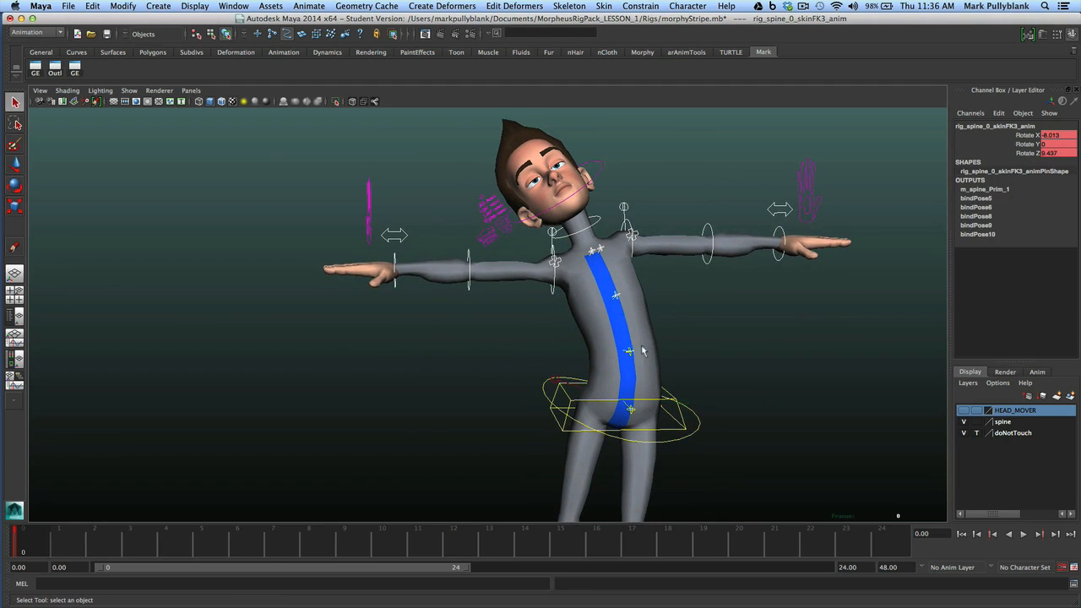
{"action": "left_click", "coordinate": [628, 351]}
{"action": "key", "text": "e"}
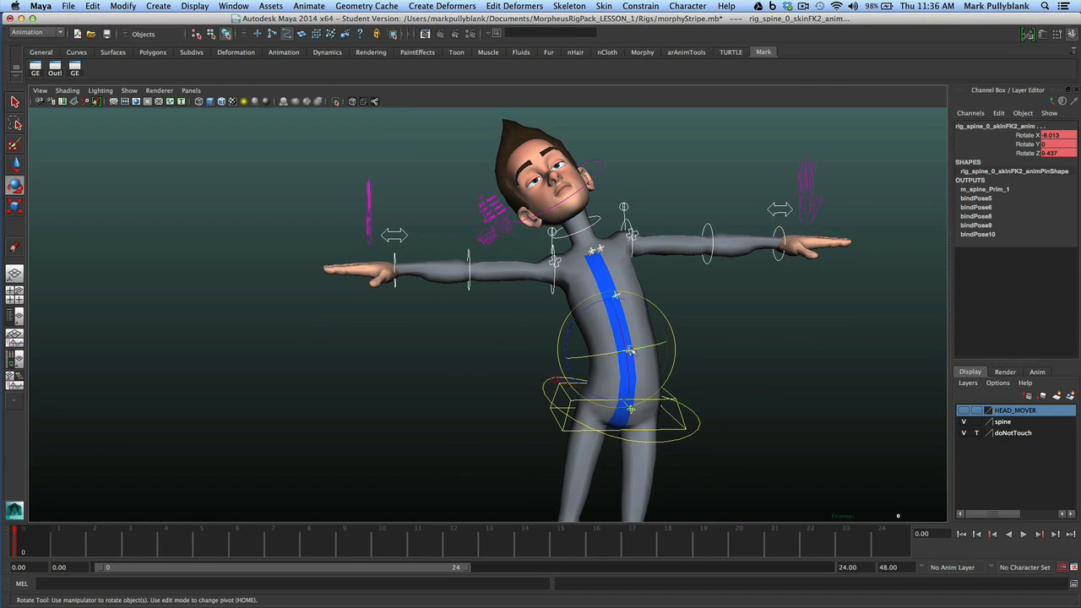
{"action": "left_click_drag", "start_coordinate": [647, 347], "coordinate": [646, 344]}
{"action": "left_click", "coordinate": [712, 333]}
{"action": "left_click", "coordinate": [655, 299]}
{"action": "left_click_drag", "start_coordinate": [644, 291], "coordinate": [643, 291]}
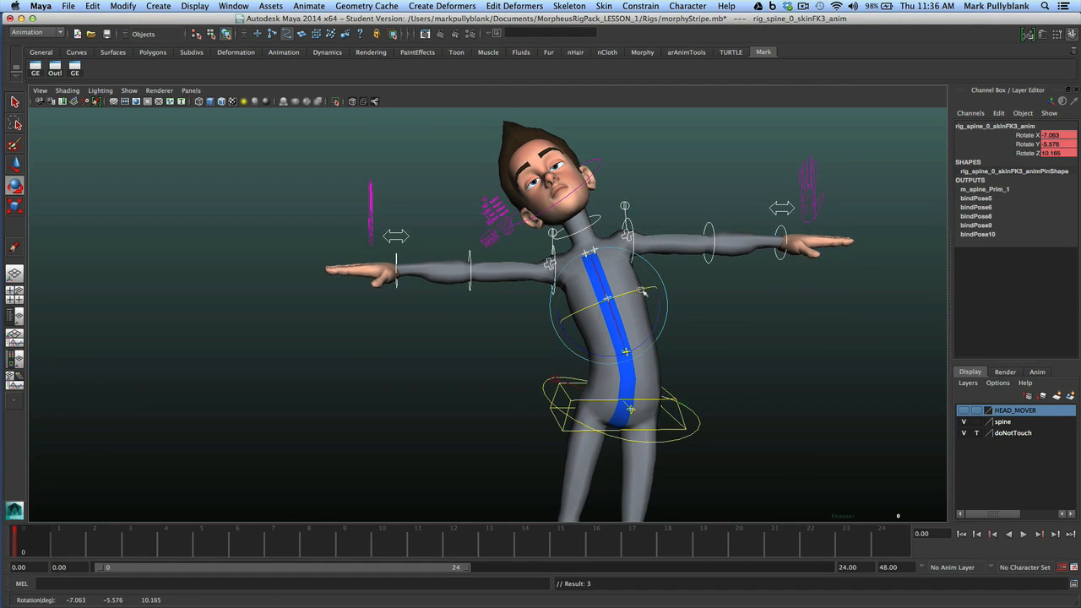
Rotate the head control to refine the turn and tilt of the head
{"action": "left_click_drag", "start_coordinate": [556, 277], "coordinate": [559, 288], "text": "alt"}
{"action": "left_click", "coordinate": [557, 206]}
{"action": "left_click_drag", "start_coordinate": [555, 205], "coordinate": [571, 209]}
{"action": "left_click", "coordinate": [625, 160]}
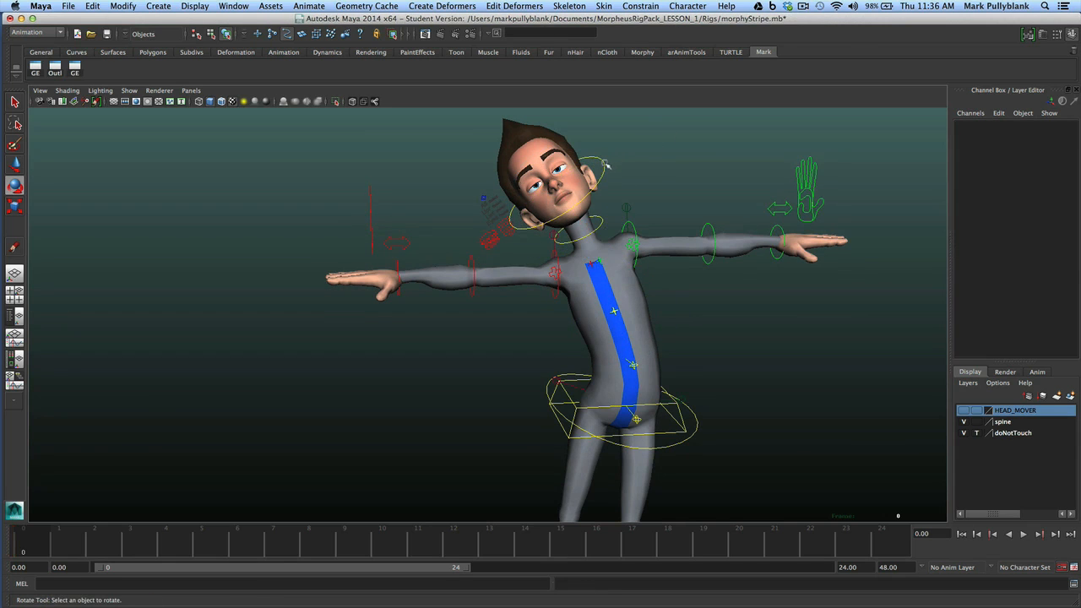
{"action": "left_click", "coordinate": [605, 166]}
{"action": "left_click_drag", "start_coordinate": [557, 213], "coordinate": [554, 226]}
Rotate the hips control to about 10.7, 2.0 and -6.7 degrees in X, Y and Z
{"action": "left_click_drag", "start_coordinate": [676, 193], "coordinate": [549, 194], "text": "alt"}
{"action": "left_click", "coordinate": [546, 316]}
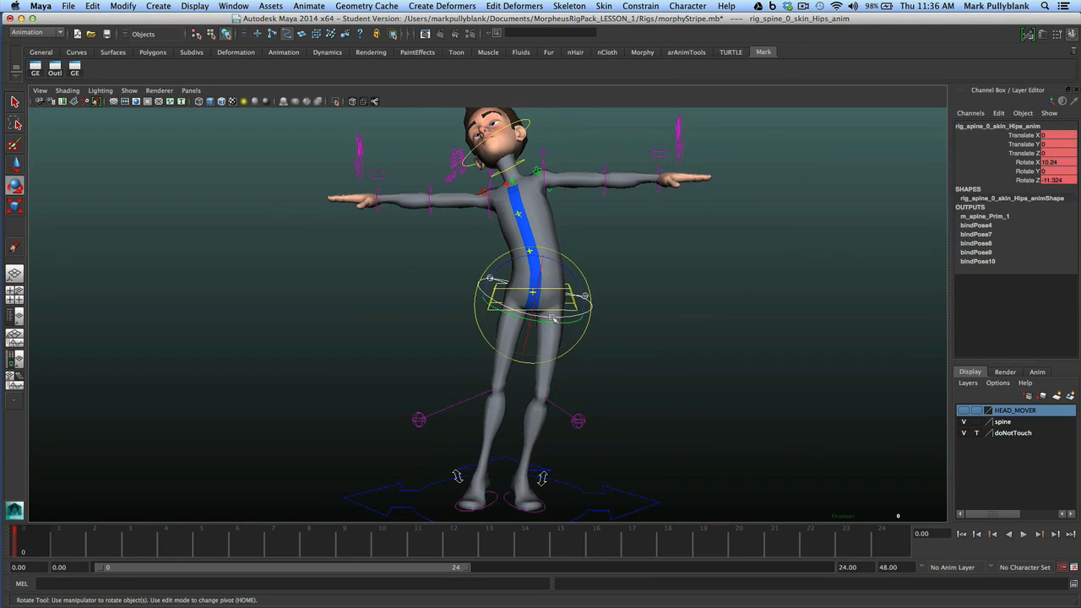
{"action": "left_click_drag", "start_coordinate": [554, 325], "coordinate": [558, 327]}
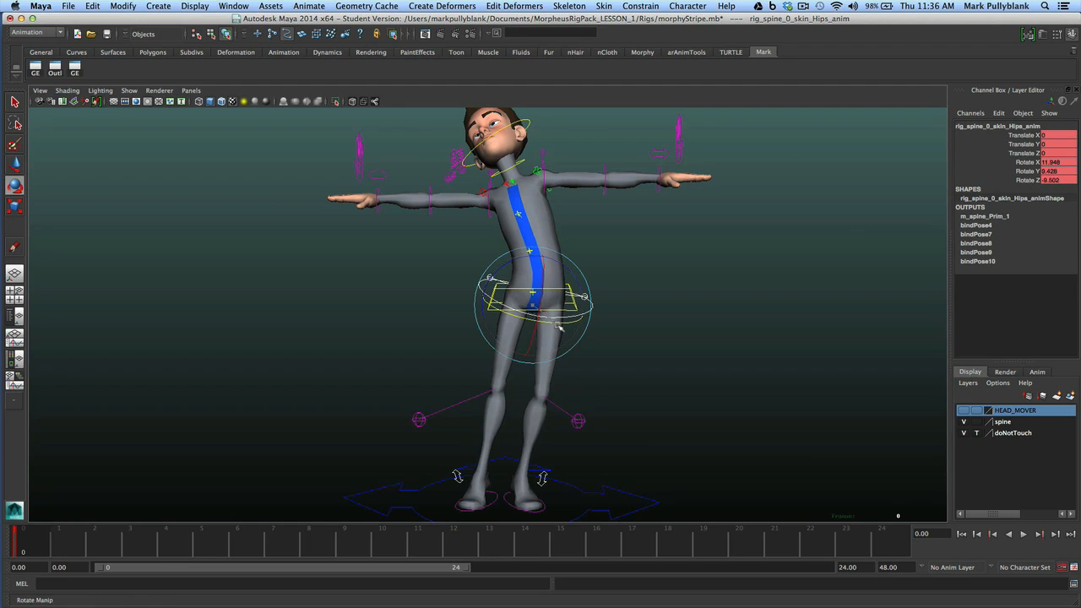
{"action": "left_click_drag", "start_coordinate": [514, 245], "coordinate": [513, 258]}
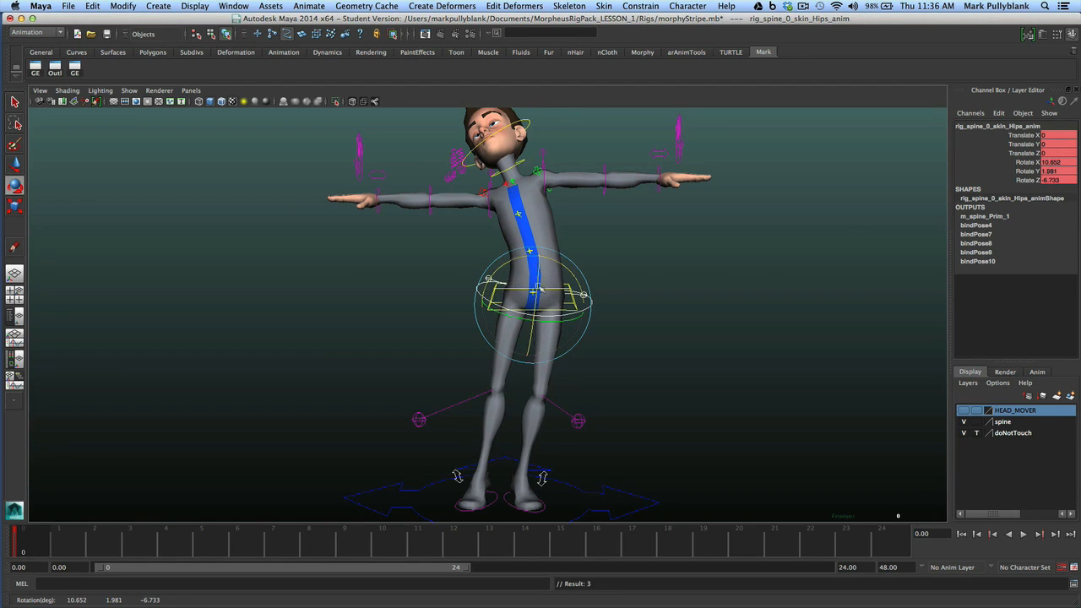
Move the spine root control forward to about 4.9 in Z and the hips control forward to about 3.6 in Z
{"action": "left_click_drag", "start_coordinate": [525, 201], "coordinate": [443, 214], "text": "alt"}
{"action": "middle_click_drag", "start_coordinate": [442, 245], "coordinate": [427, 209], "text": "alt"}
{"action": "left_click", "coordinate": [420, 268]}
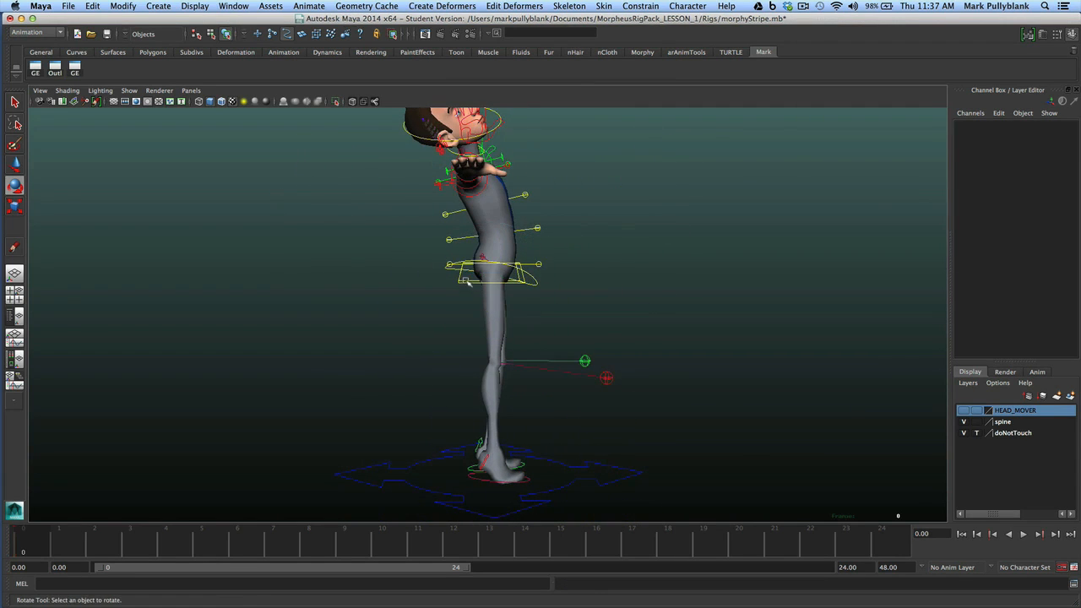
{"action": "left_click", "coordinate": [456, 266]}
{"action": "key", "text": "w"}
{"action": "left_click_drag", "start_coordinate": [530, 283], "coordinate": [547, 284]}
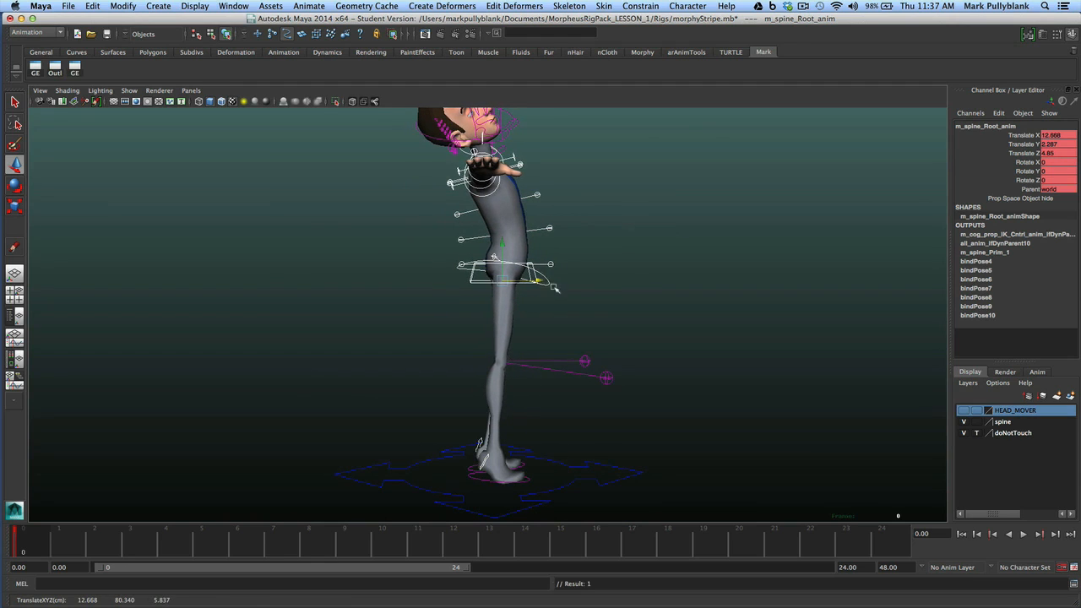
{"action": "left_click", "coordinate": [548, 284]}
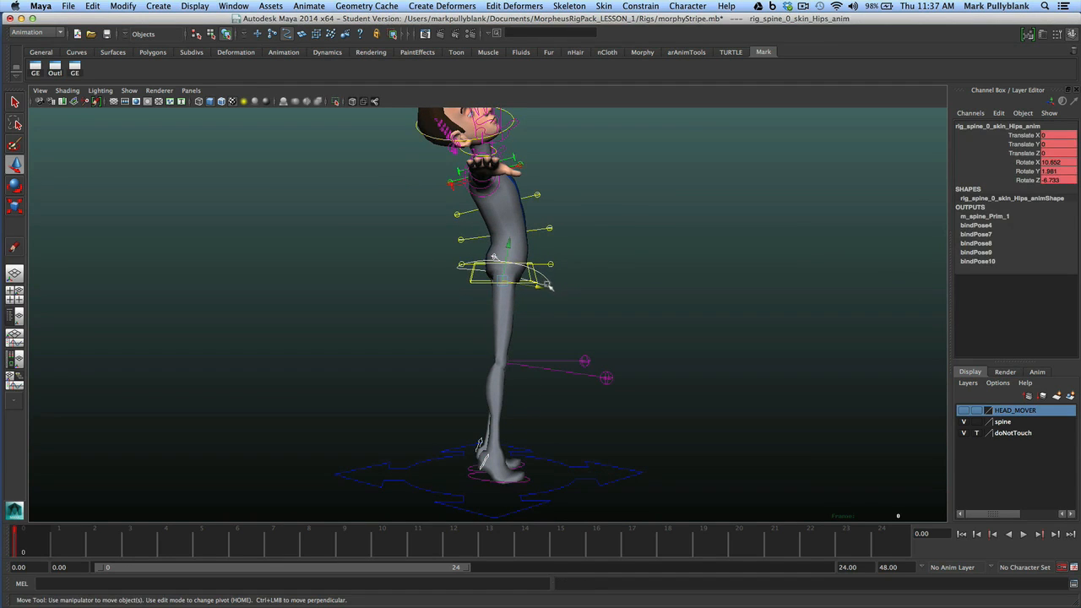
{"action": "left_click_drag", "start_coordinate": [542, 288], "coordinate": [552, 289]}
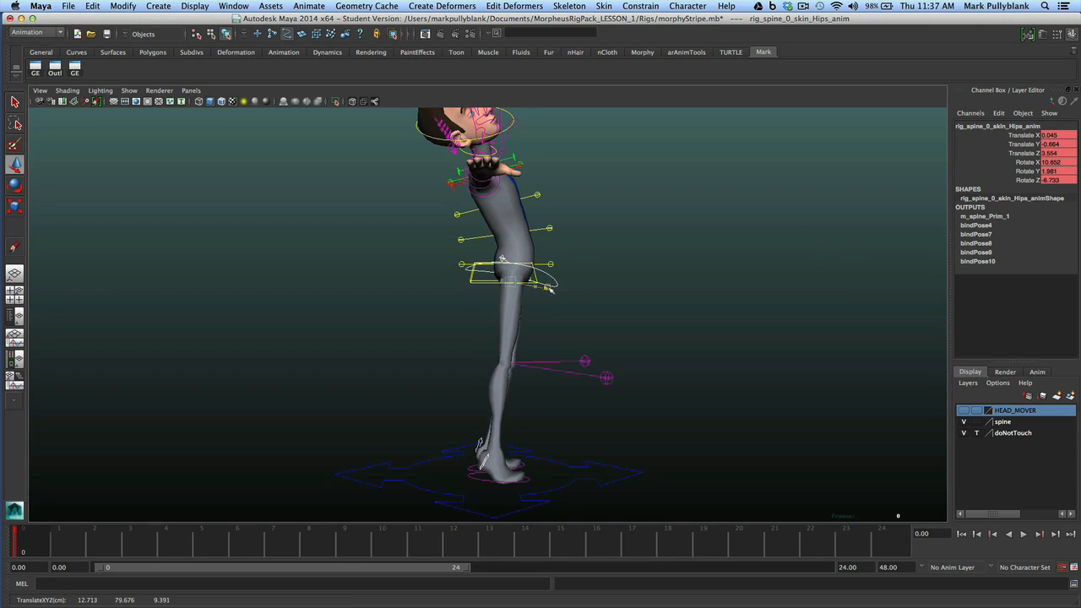
Rotate the upper spine FK control to adjust the bend of the chest
{"action": "middle_click_drag", "start_coordinate": [532, 264], "coordinate": [536, 277], "text": "alt"}
{"action": "left_click", "coordinate": [540, 208]}
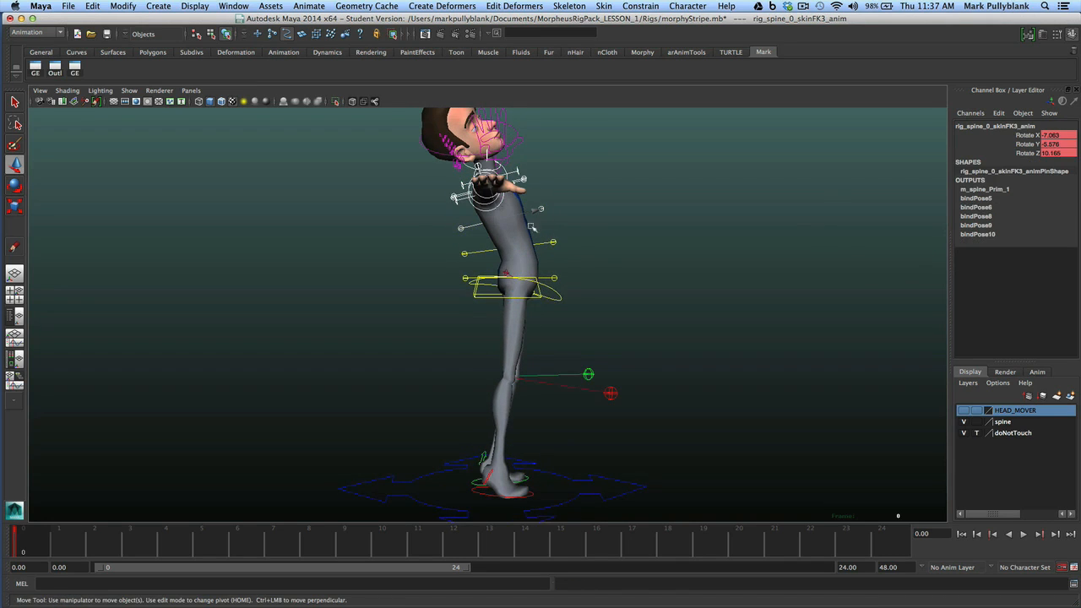
{"action": "key", "text": "e"}
{"action": "left_click_drag", "start_coordinate": [542, 194], "coordinate": [501, 251]}
{"action": "scroll", "coordinate": [503, 251], "scroll_direction": "up", "scroll_amount": 2}
{"action": "middle_click_drag", "start_coordinate": [502, 251], "coordinate": [498, 294], "text": "alt"}
{"action": "left_click", "coordinate": [390, 282]}
Try raising the left shoulder by moving the left clavicle IK control, and undo the moves
{"action": "middle_click_drag", "start_coordinate": [427, 288], "coordinate": [436, 302], "text": "alt"}
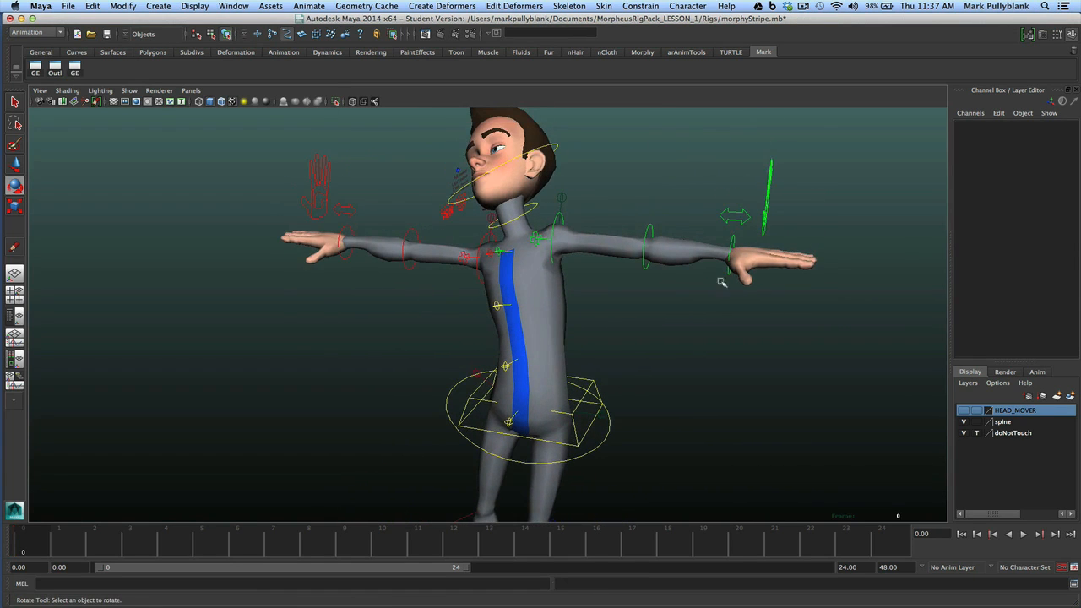
{"action": "left_click_drag", "start_coordinate": [472, 246], "coordinate": [512, 267], "text": "alt"}
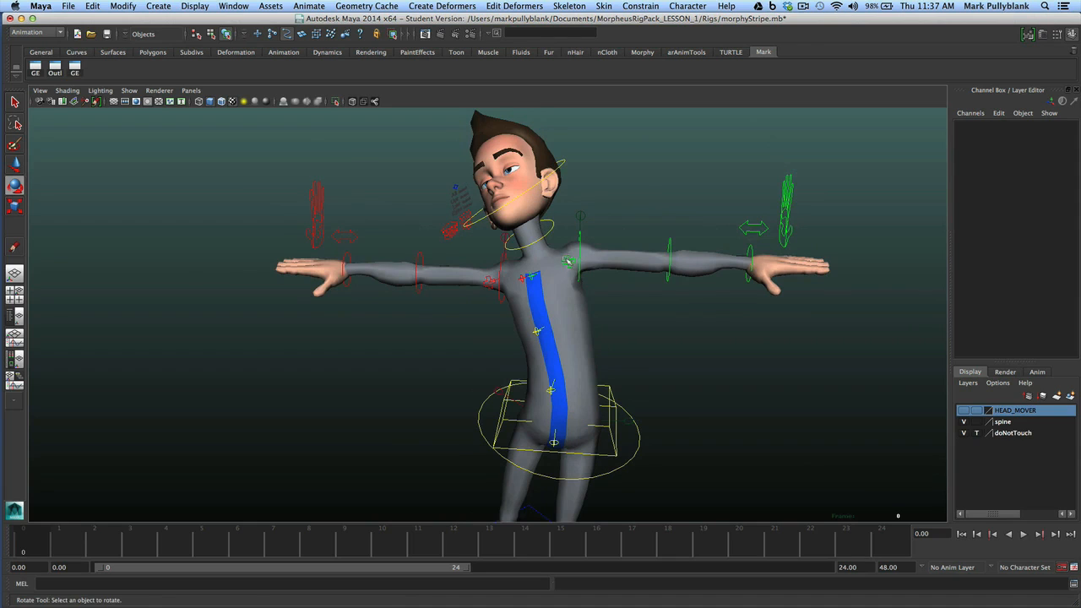
{"action": "left_click", "coordinate": [567, 261]}
{"action": "key", "text": "w"}
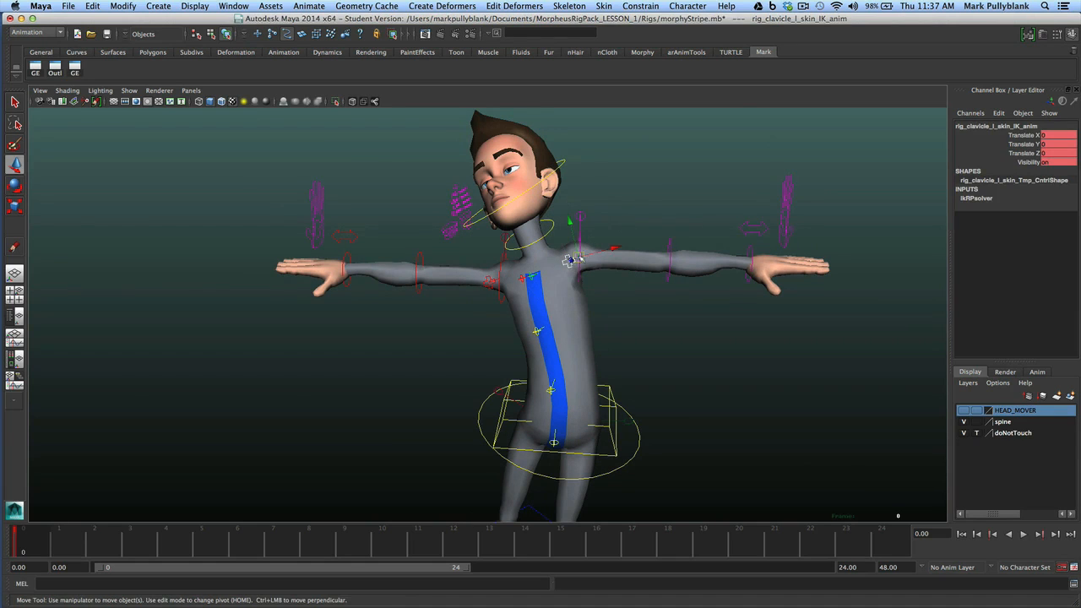
{"action": "left_click_drag", "start_coordinate": [574, 262], "coordinate": [581, 229]}
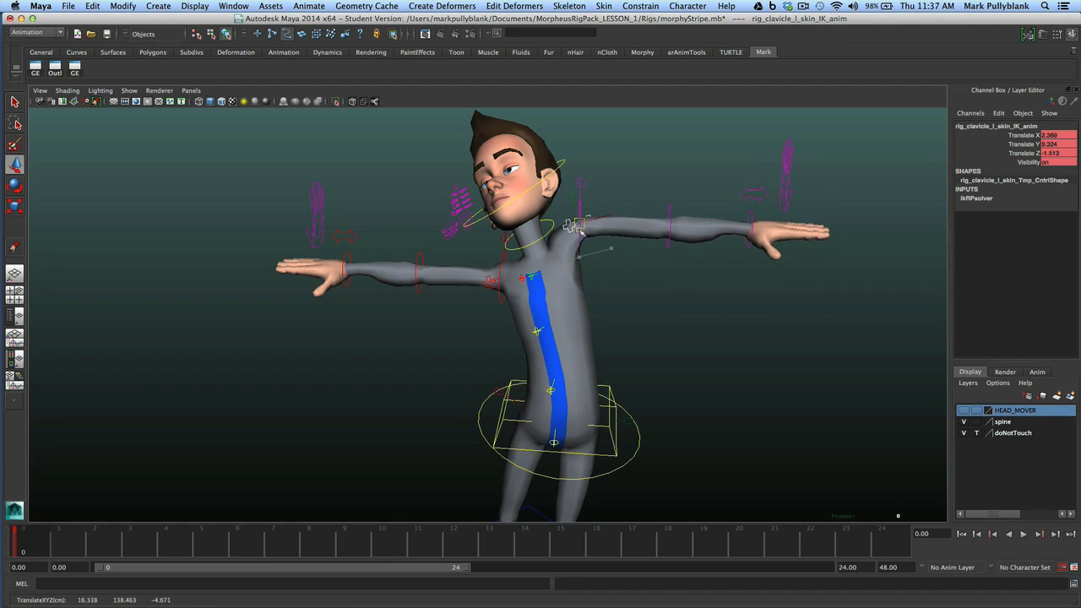
{"action": "key", "text": "z"}
{"action": "left_click_drag", "start_coordinate": [580, 260], "coordinate": [571, 252]}
{"action": "key", "text": "z"}
Rotate the left clavicle FK control to raise the left shoulder
{"action": "left_click", "coordinate": [569, 260]}
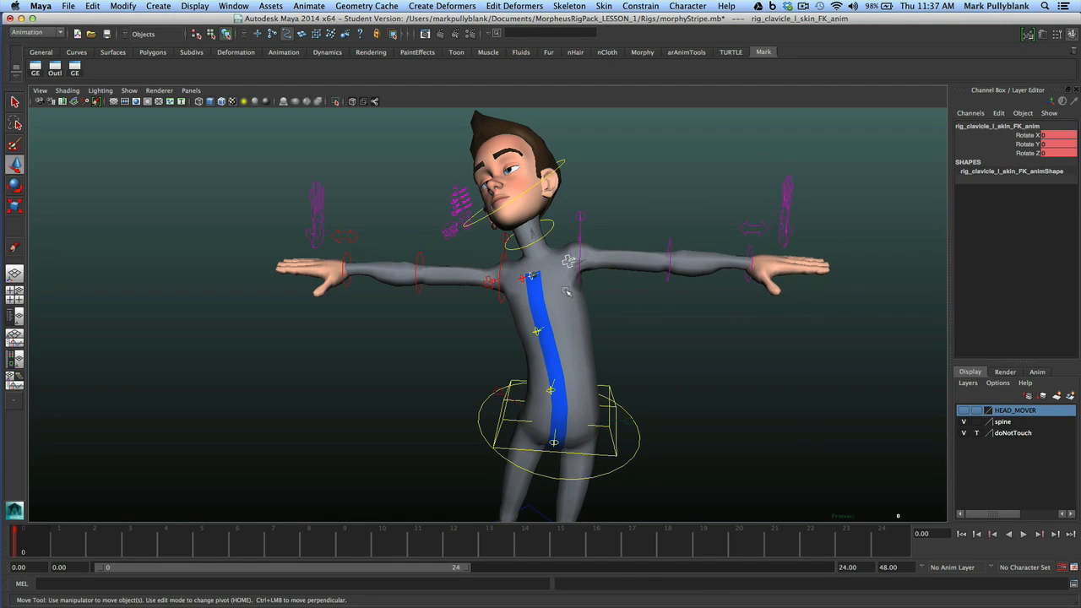
{"action": "key", "text": "e"}
{"action": "mouse_move", "coordinate": [568, 261]}
{"action": "left_mouse_down"}
{"action": "mouse_move", "coordinate": [572, 229]}
{"action": "mouse_move", "coordinate": [583, 246]}
{"action": "left_mouse_up"}
{"action": "left_click", "coordinate": [613, 195]}
Raise the left arm by rotating the left shoulder FK control to about 76.7 degrees in Z, and refine its angle
{"action": "left_click", "coordinate": [583, 248]}
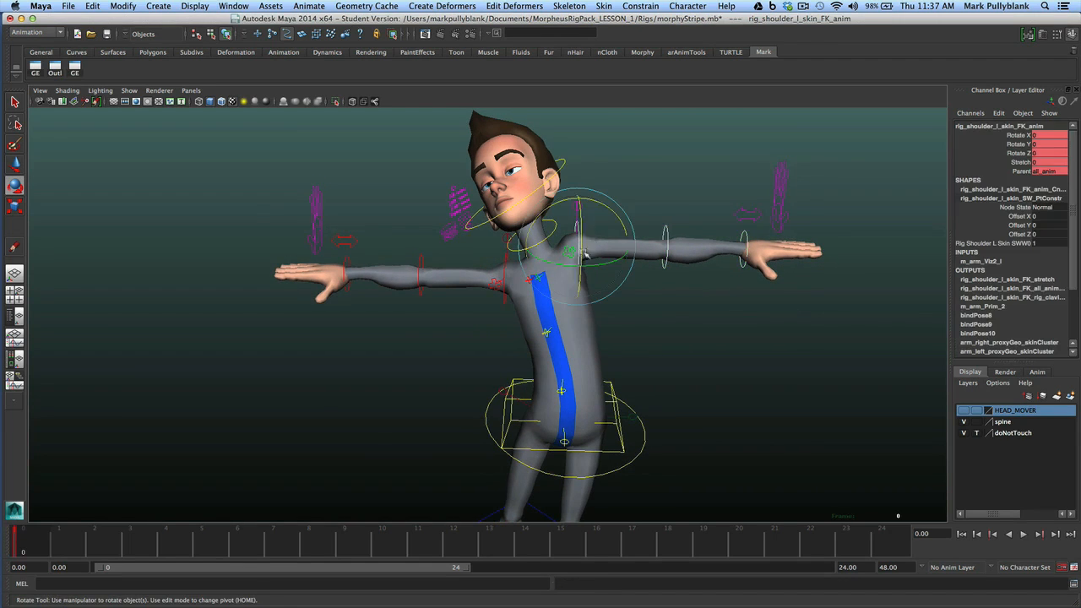
{"action": "left_click_drag", "start_coordinate": [601, 206], "coordinate": [510, 186]}
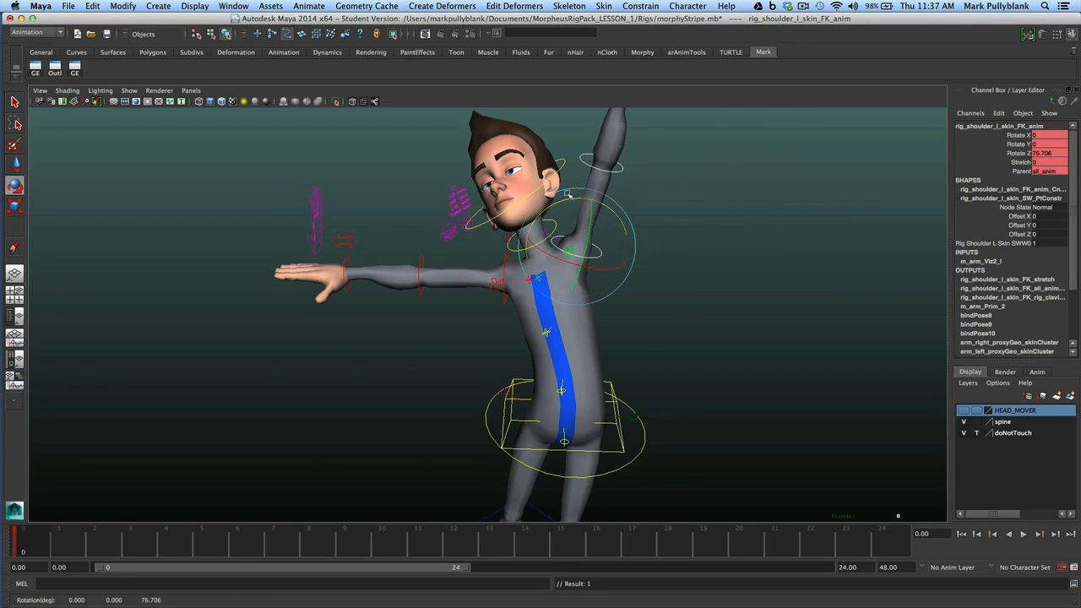
{"action": "middle_click_drag", "start_coordinate": [567, 192], "coordinate": [579, 285], "text": "alt"}
{"action": "left_click_drag", "start_coordinate": [579, 382], "coordinate": [619, 323]}
Twist the left wrist FK control to about -102 degrees in X
{"action": "left_click", "coordinate": [647, 239]}
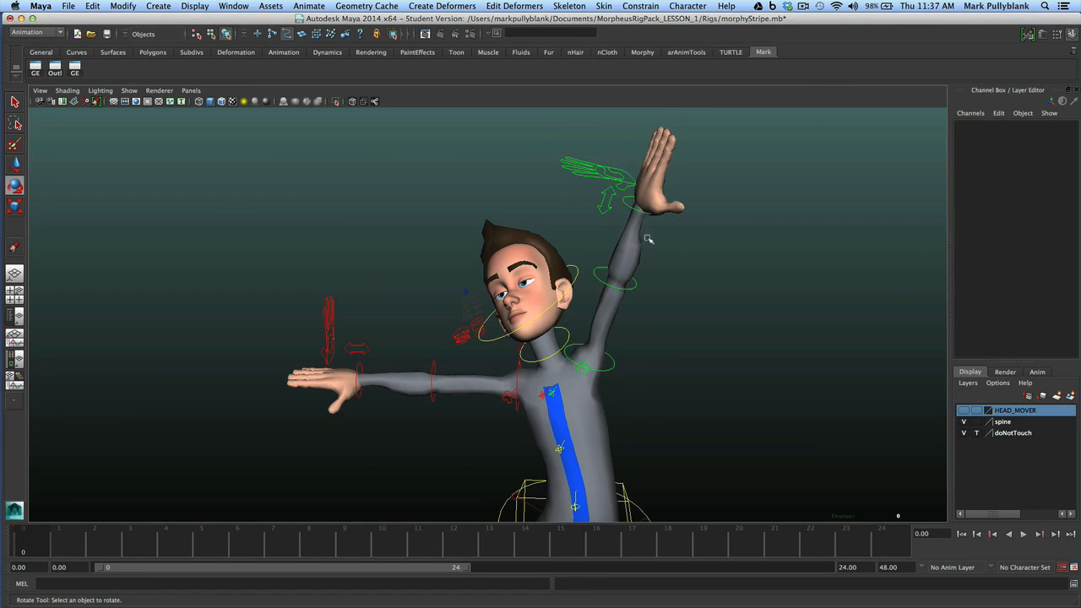
{"action": "left_click", "coordinate": [634, 205]}
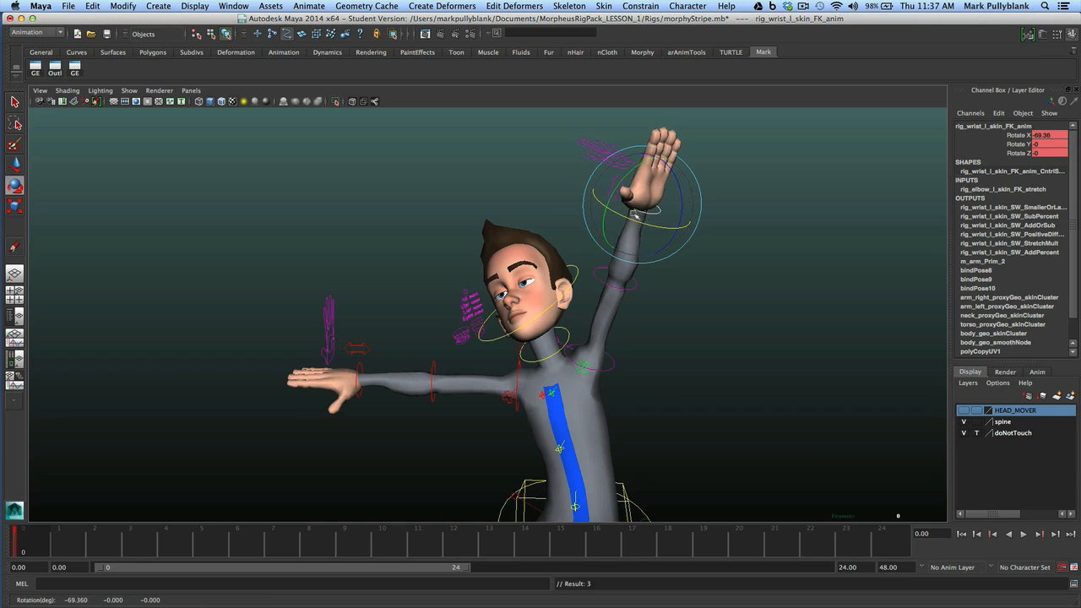
{"action": "left_click_drag", "start_coordinate": [633, 221], "coordinate": [616, 232]}
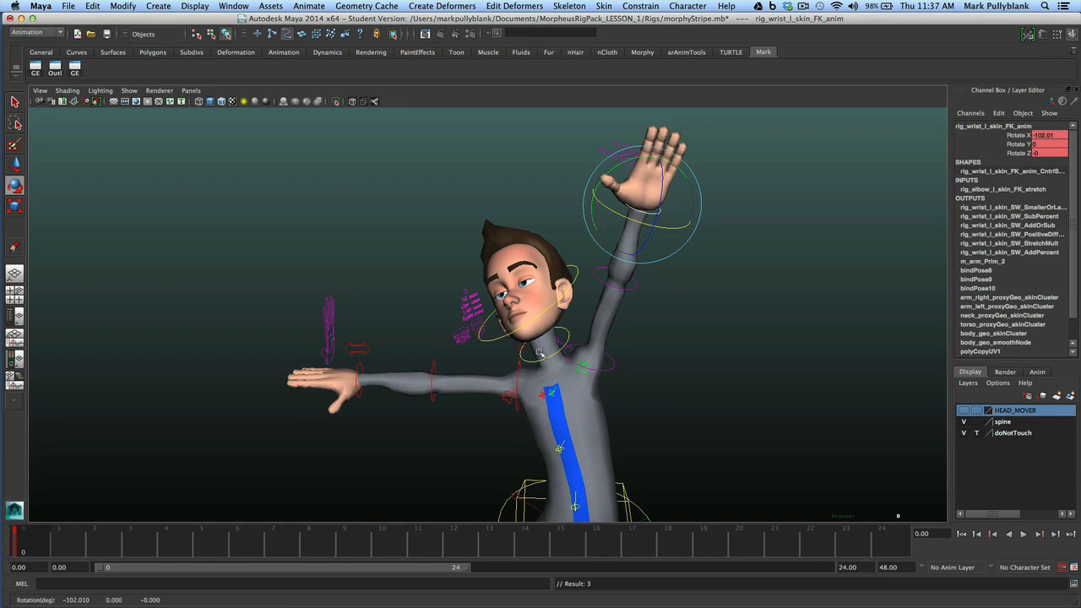
Lower the right arm with its shoulder FK control and bend the elbow to bring the hand near the hip
{"action": "left_click_drag", "start_coordinate": [525, 411], "coordinate": [518, 350], "text": "alt"}
{"action": "left_click", "coordinate": [556, 362]}
{"action": "left_click", "coordinate": [515, 391]}
{"action": "left_click", "coordinate": [527, 380]}
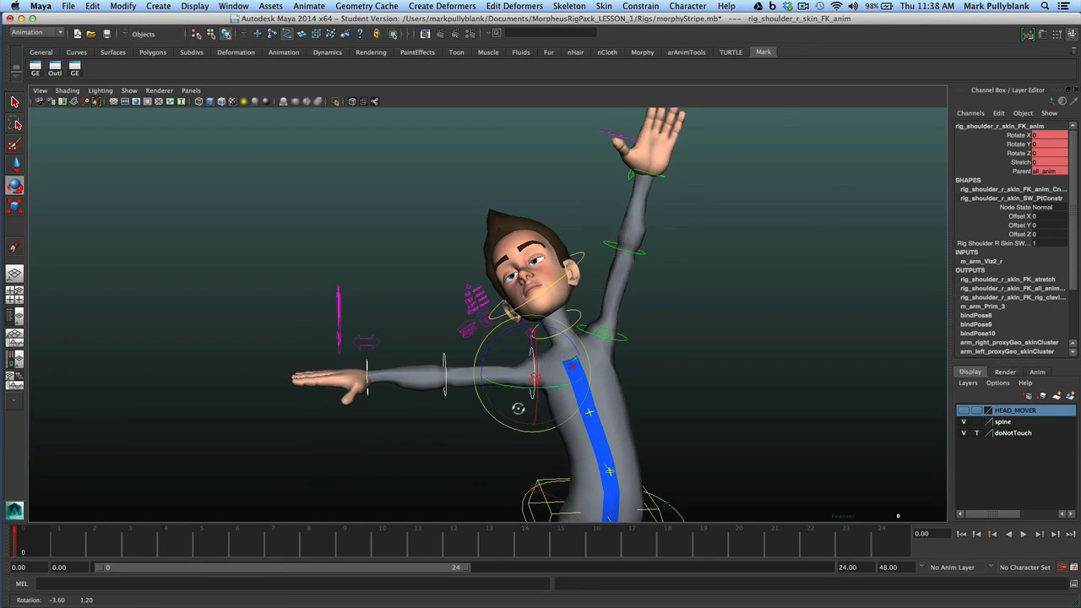
{"action": "left_click_drag", "start_coordinate": [499, 337], "coordinate": [569, 323]}
{"action": "left_click", "coordinate": [508, 408]}
{"action": "left_click", "coordinate": [582, 309]}
{"action": "left_click_drag", "start_coordinate": [432, 345], "coordinate": [452, 360], "text": "alt"}
{"action": "left_click", "coordinate": [437, 345]}
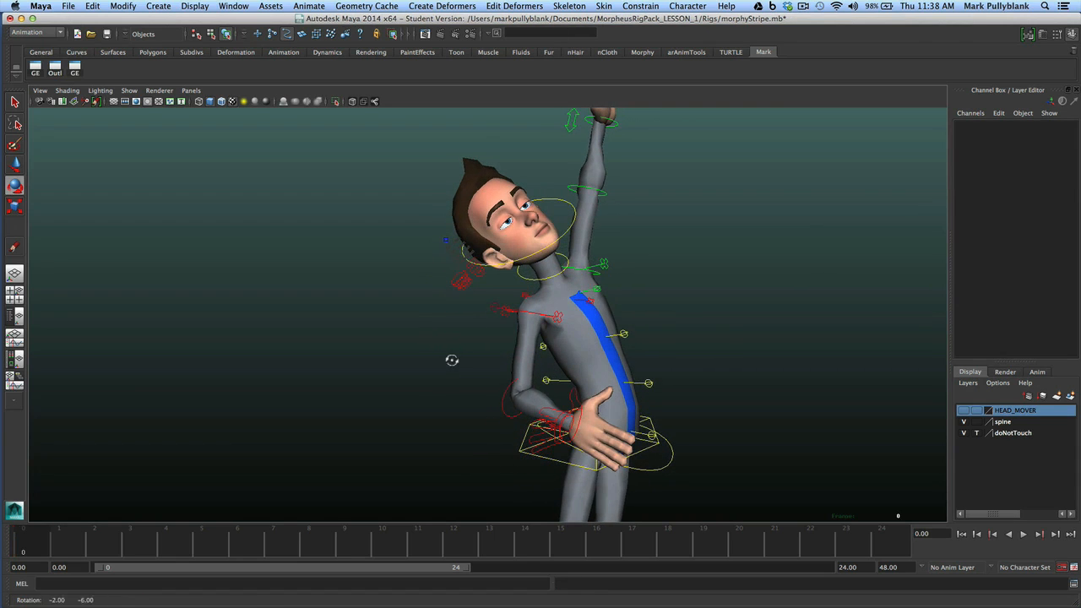
Adjust the right shoulder's rotation and rotate the left elbow FK control to about -34.2, 11.3 and 16.9 degrees in X, Y and Z
{"action": "left_click", "coordinate": [539, 315]}
{"action": "left_click_drag", "start_coordinate": [557, 330], "coordinate": [569, 258]}
{"action": "left_click", "coordinate": [571, 252]}
{"action": "left_click_drag", "start_coordinate": [565, 212], "coordinate": [582, 272]}
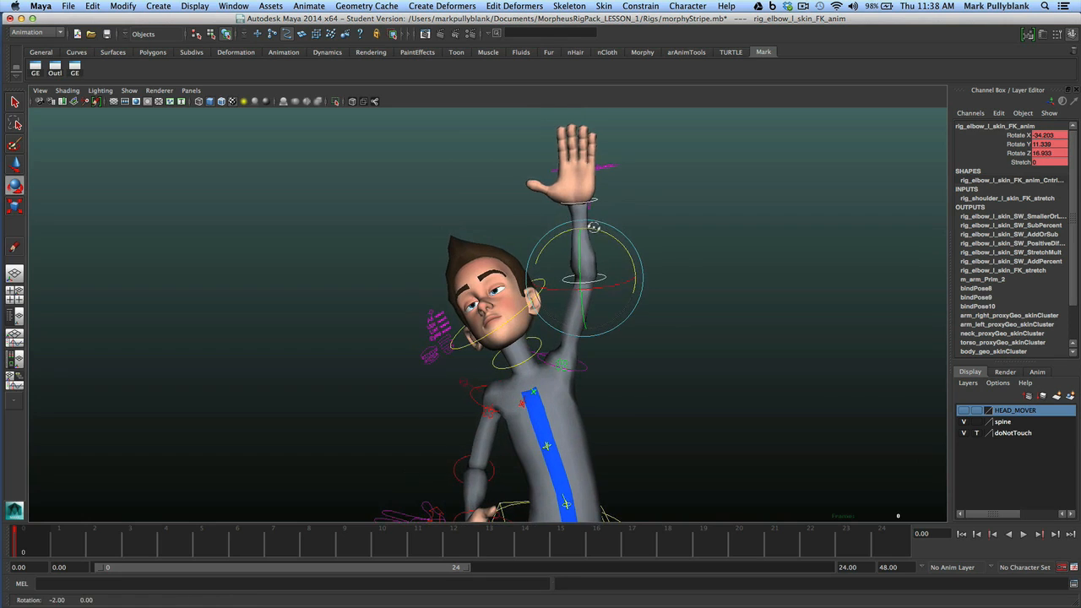
{"action": "scroll", "coordinate": [585, 289], "scroll_direction": "down", "scroll_amount": 5}
{"action": "middle_click_drag", "start_coordinate": [583, 331], "coordinate": [569, 217], "text": "alt"}
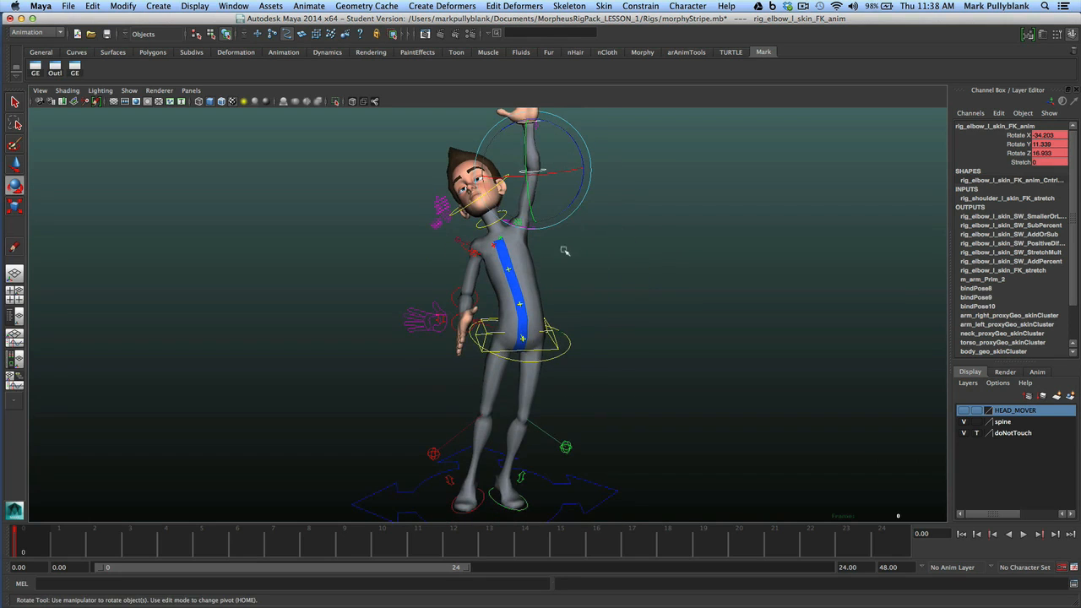
Raise the left arm further by rotating the left shoulder FK control to about 82.3 degrees in Z
{"action": "left_click_drag", "start_coordinate": [494, 302], "coordinate": [519, 297], "text": "alt"}
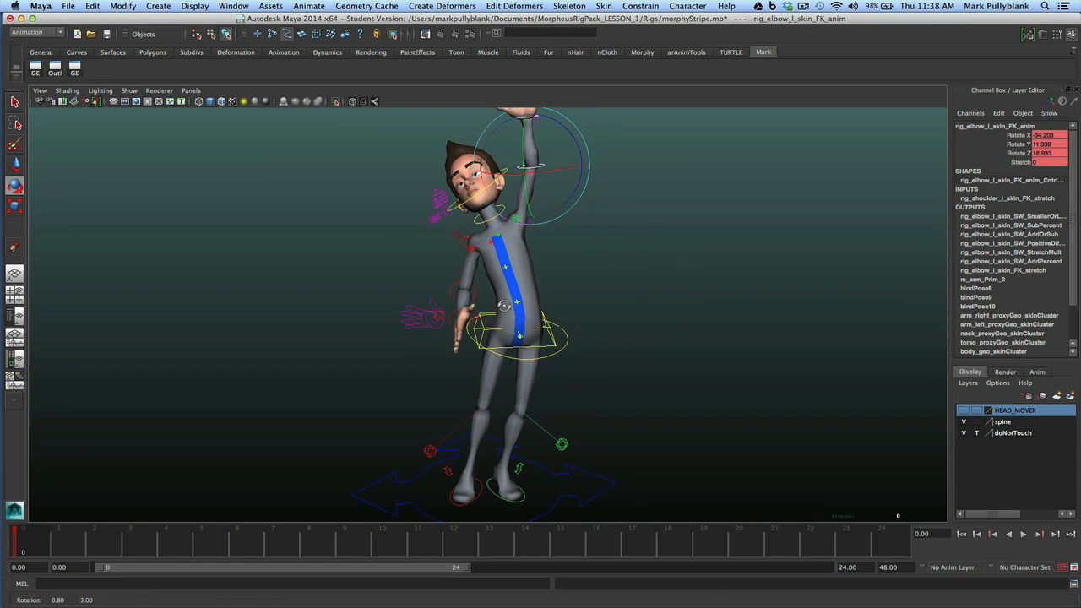
{"action": "middle_click_drag", "start_coordinate": [523, 263], "coordinate": [528, 323], "text": "alt"}
{"action": "left_click", "coordinate": [584, 332]}
{"action": "scroll", "coordinate": [584, 332], "scroll_direction": "up", "scroll_amount": 5}
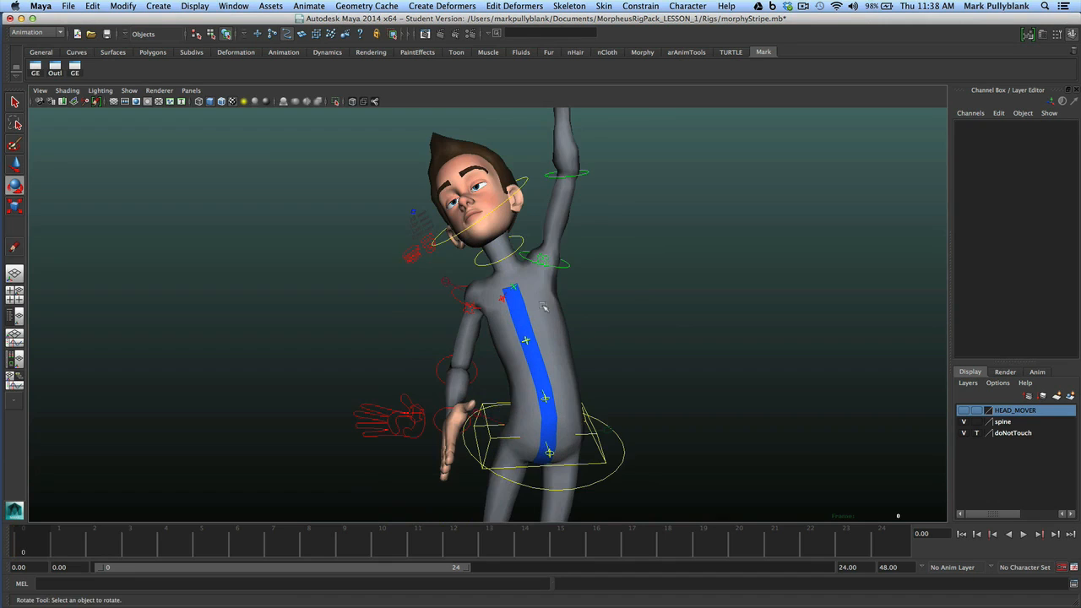
{"action": "left_click", "coordinate": [542, 261]}
{"action": "left_click_drag", "start_coordinate": [568, 273], "coordinate": [564, 259]}
{"action": "left_click", "coordinate": [582, 269]}
{"action": "left_click", "coordinate": [562, 258]}
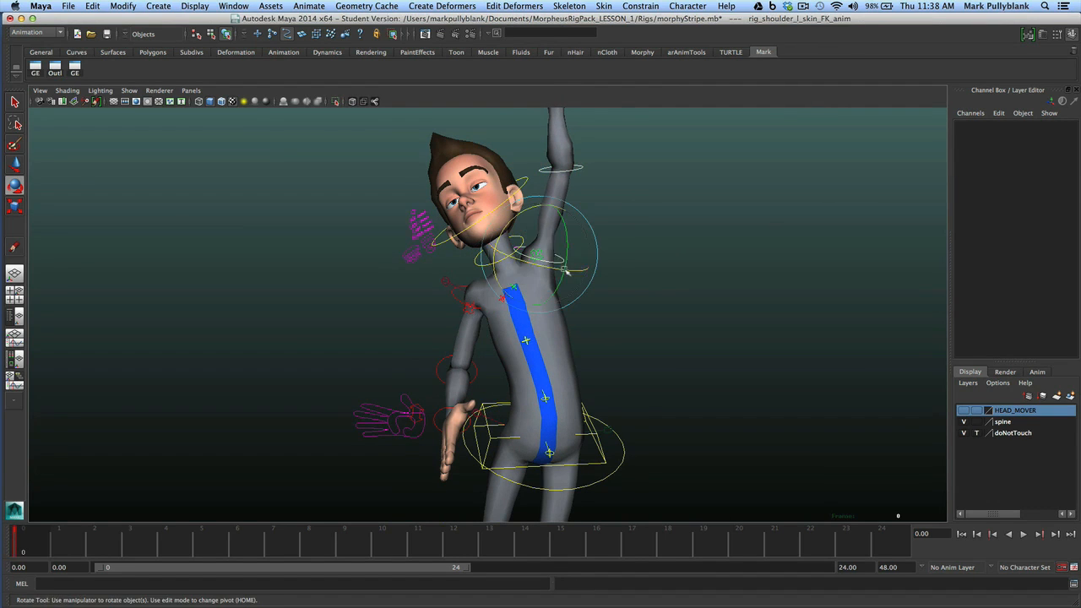
{"action": "left_click_drag", "start_coordinate": [547, 212], "coordinate": [531, 209]}
Rotate the left wrist FK control to about -136.4, 9.5 and -18 degrees in X, Y and Z
{"action": "left_click_drag", "start_coordinate": [414, 243], "coordinate": [536, 282], "text": "alt"}
{"action": "scroll", "coordinate": [551, 284], "scroll_direction": "up", "scroll_amount": 3}
{"action": "middle_click_drag", "start_coordinate": [496, 246], "coordinate": [492, 269], "text": "alt"}
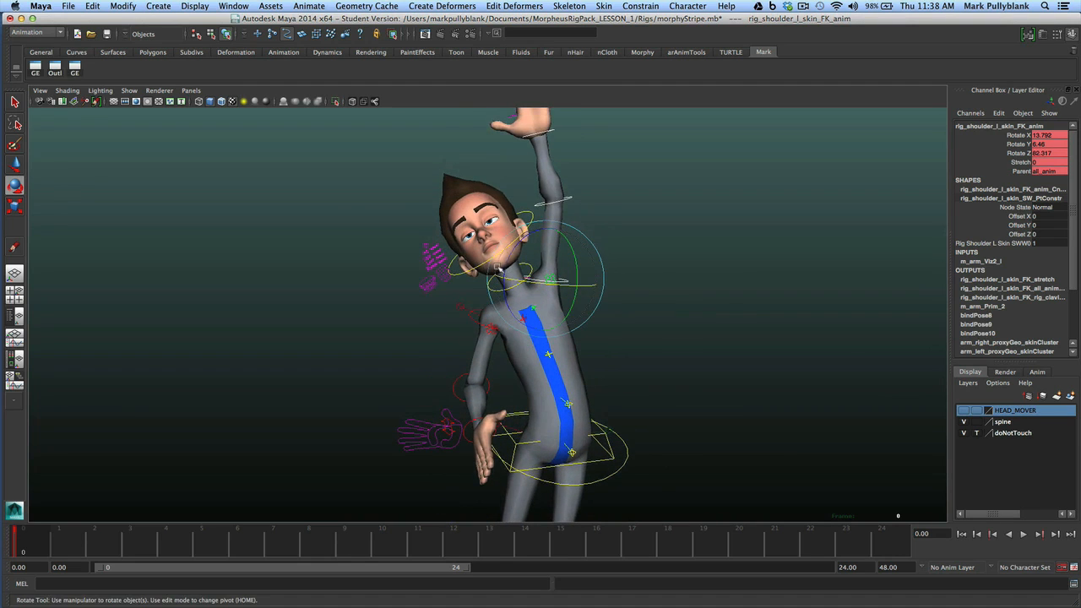
{"action": "middle_click_drag", "start_coordinate": [545, 208], "coordinate": [543, 306], "text": "alt"}
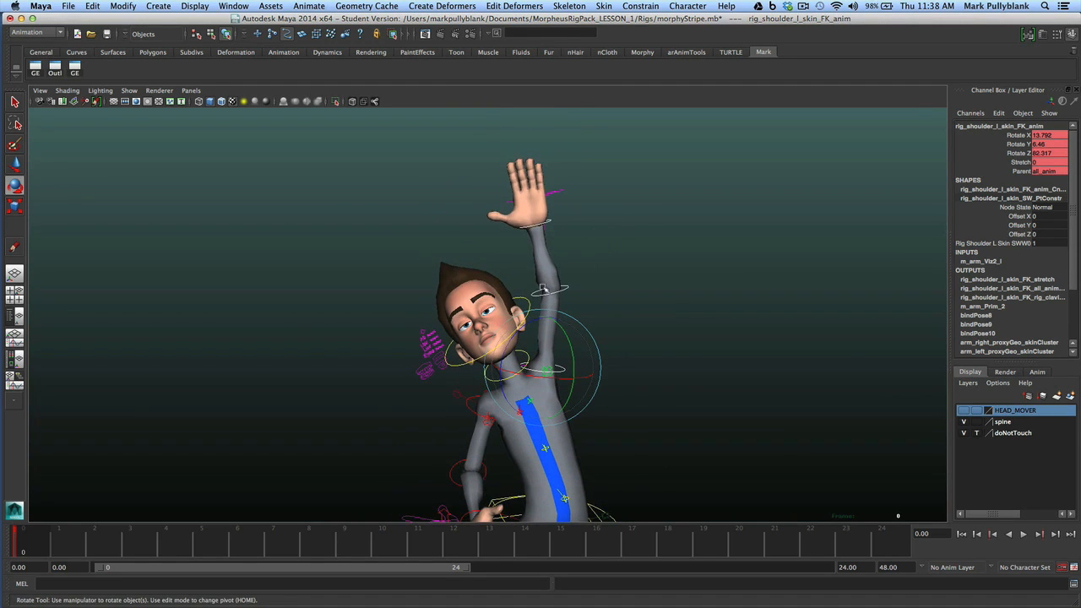
{"action": "left_click", "coordinate": [529, 226]}
{"action": "mouse_move", "coordinate": [528, 230]}
{"action": "left_mouse_down"}
{"action": "mouse_move", "coordinate": [510, 229]}
{"action": "mouse_move", "coordinate": [503, 208]}
{"action": "mouse_move", "coordinate": [535, 218]}
{"action": "left_mouse_up"}
{"action": "scroll", "coordinate": [461, 295], "scroll_direction": "down", "scroll_amount": 5}
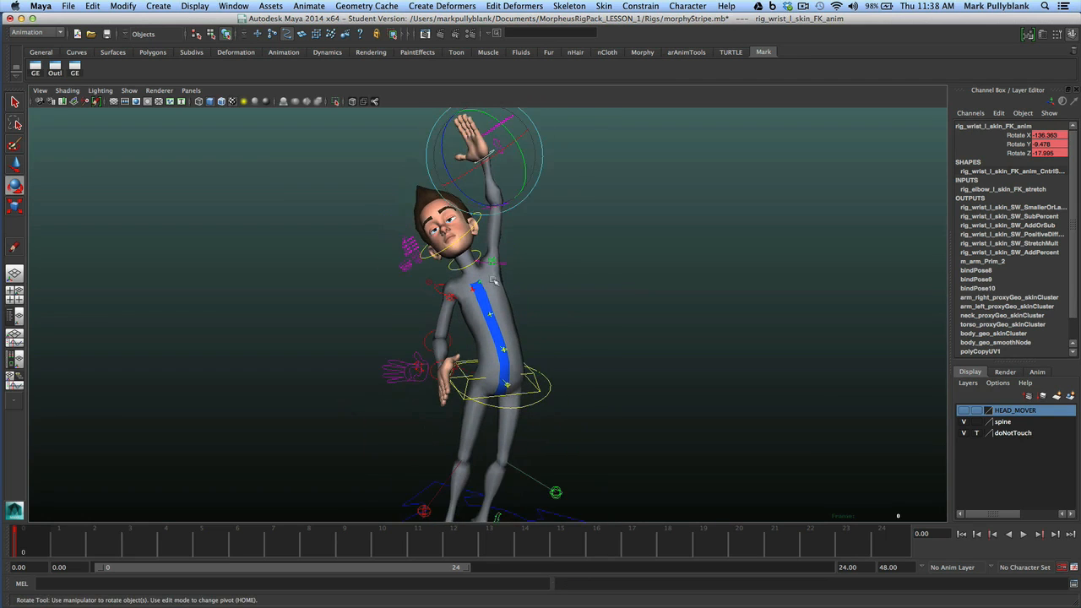
{"action": "scroll", "coordinate": [494, 281], "scroll_direction": "up", "scroll_amount": 2}
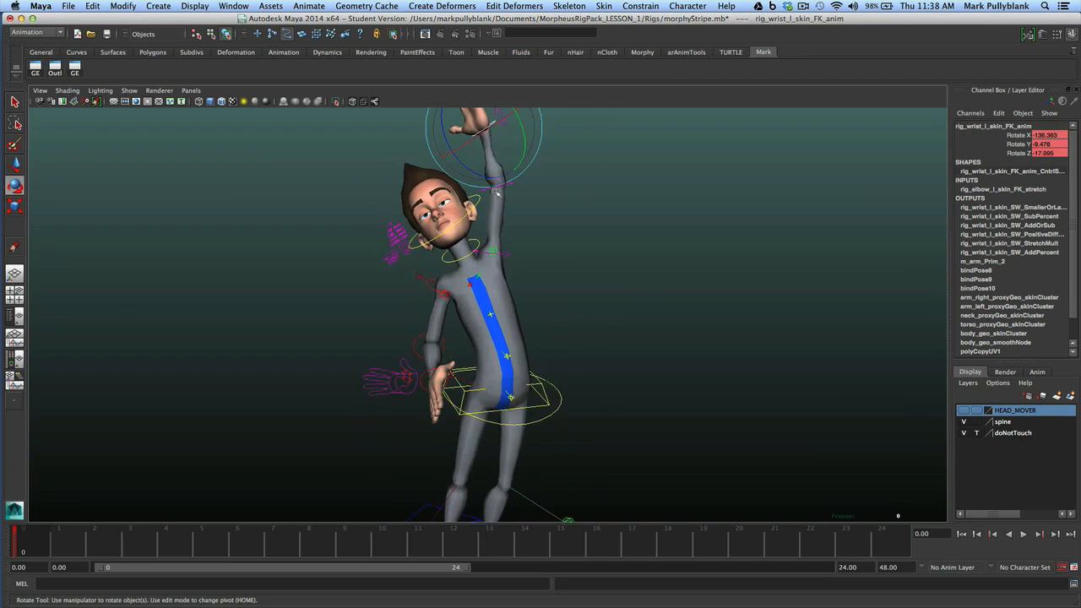
Select the fingers control above the raised left hand and its Relax attribute
{"action": "middle_click_drag", "start_coordinate": [503, 145], "coordinate": [528, 425], "text": "alt"}
{"action": "left_click_drag", "start_coordinate": [529, 425], "coordinate": [604, 397], "text": "alt"}
{"action": "left_click", "coordinate": [684, 343]}
{"action": "middle_click_drag", "start_coordinate": [592, 369], "coordinate": [590, 371], "text": "alt"}
{"action": "left_click_drag", "start_coordinate": [589, 371], "coordinate": [568, 325], "text": "alt"}
{"action": "left_click_drag", "start_coordinate": [496, 341], "coordinate": [536, 319], "text": "alt"}
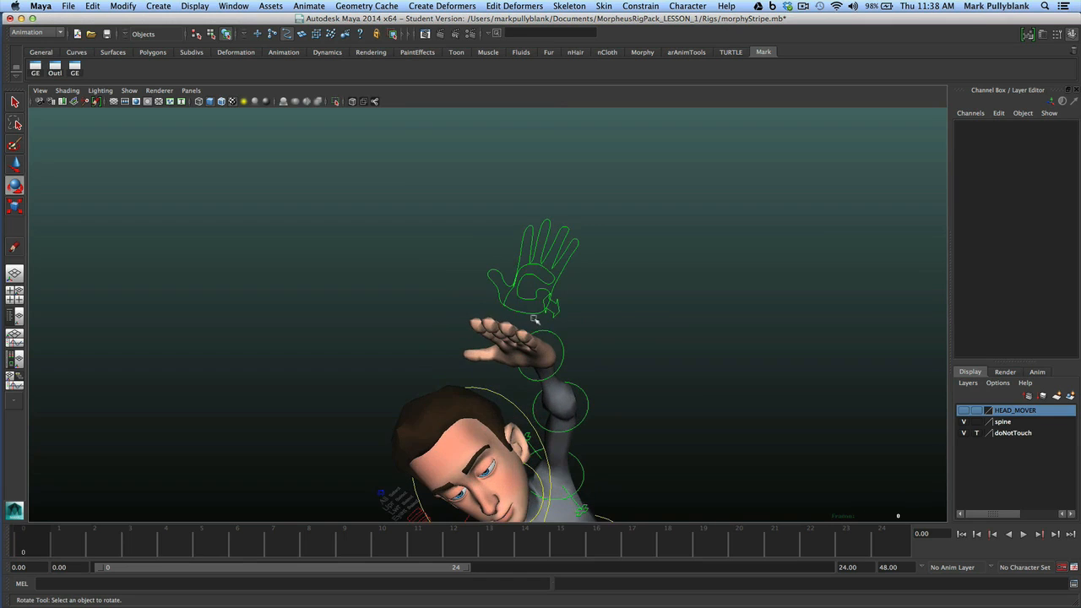
{"action": "left_click", "coordinate": [528, 299]}
{"action": "left_click_drag", "start_coordinate": [710, 325], "coordinate": [650, 262], "text": "alt"}
{"action": "left_click", "coordinate": [1022, 170]}
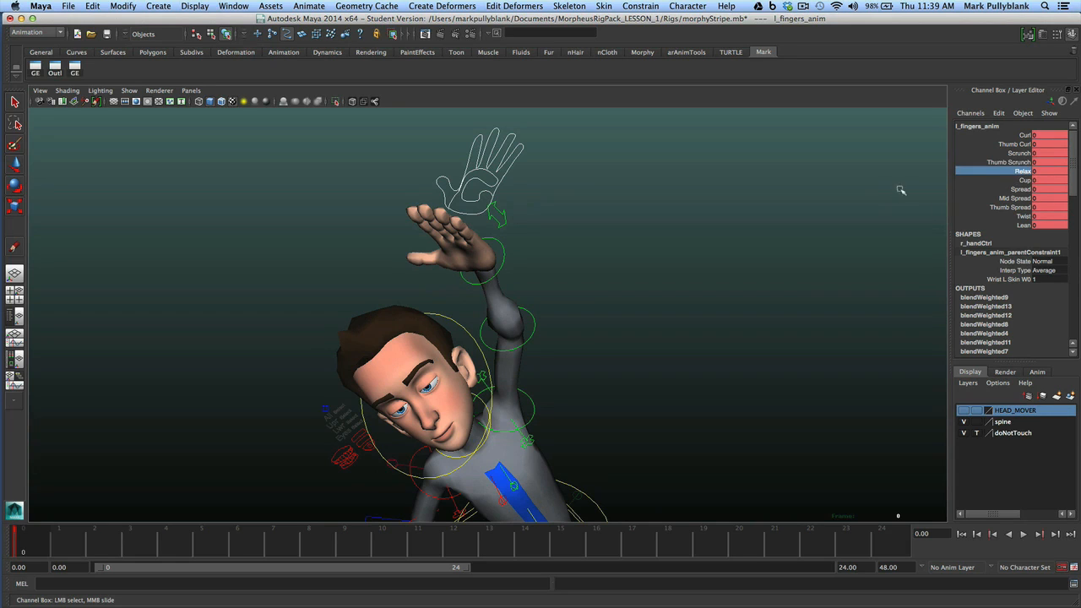
{"action": "middle_click_drag", "start_coordinate": [893, 181], "coordinate": [961, 181]}
{"action": "left_click_drag", "start_coordinate": [787, 204], "coordinate": [814, 188], "text": "alt"}
{"action": "key", "text": "z"}
Set the left hand's Relax attribute to about 8.5 and its Cup attribute to about 3.4
{"action": "left_click_drag", "start_coordinate": [496, 208], "coordinate": [471, 185], "text": "alt"}
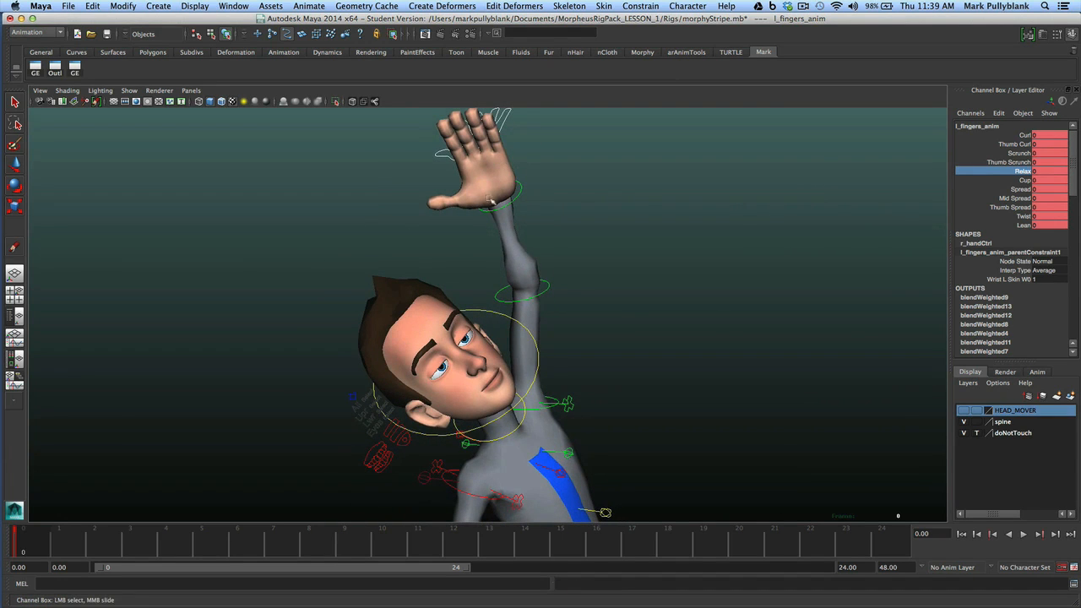
{"action": "middle_click_drag", "start_coordinate": [845, 179], "coordinate": [893, 180]}
{"action": "left_click_drag", "start_coordinate": [893, 180], "coordinate": [870, 182], "text": "alt"}
{"action": "left_click", "coordinate": [1024, 180]}
{"action": "middle_click_drag", "start_coordinate": [799, 190], "coordinate": [815, 189]}
{"action": "left_click_drag", "start_coordinate": [795, 192], "coordinate": [736, 195], "text": "alt"}
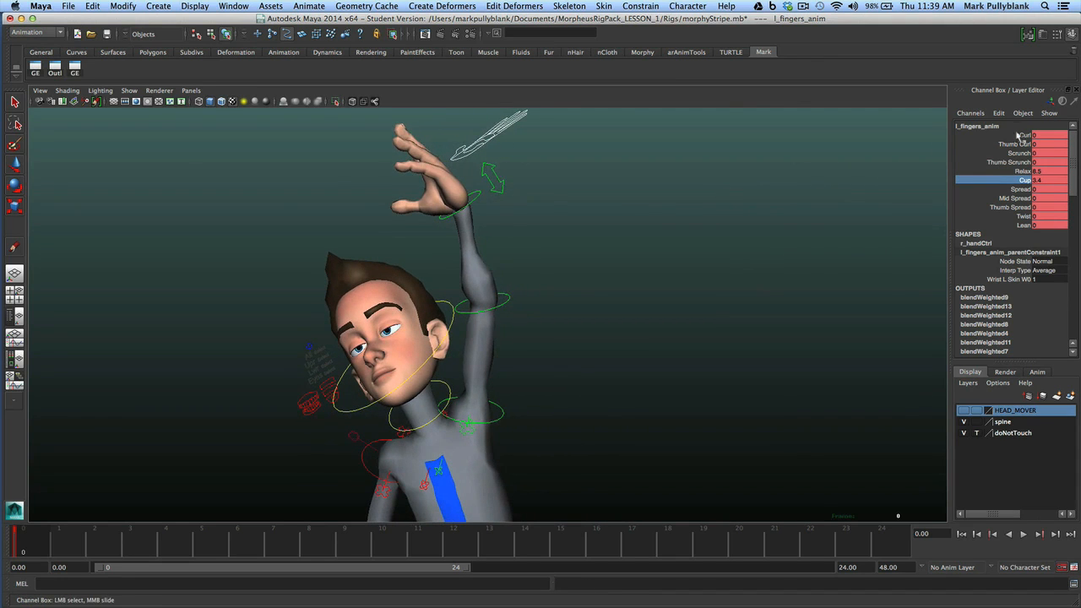
Close the left hand into a fist by setting Curl to about 7.5 and Thumb Curl to about 5.9
{"action": "left_click", "coordinate": [1023, 135]}
{"action": "middle_click_drag", "start_coordinate": [785, 148], "coordinate": [816, 155]}
{"action": "left_click", "coordinate": [1014, 145]}
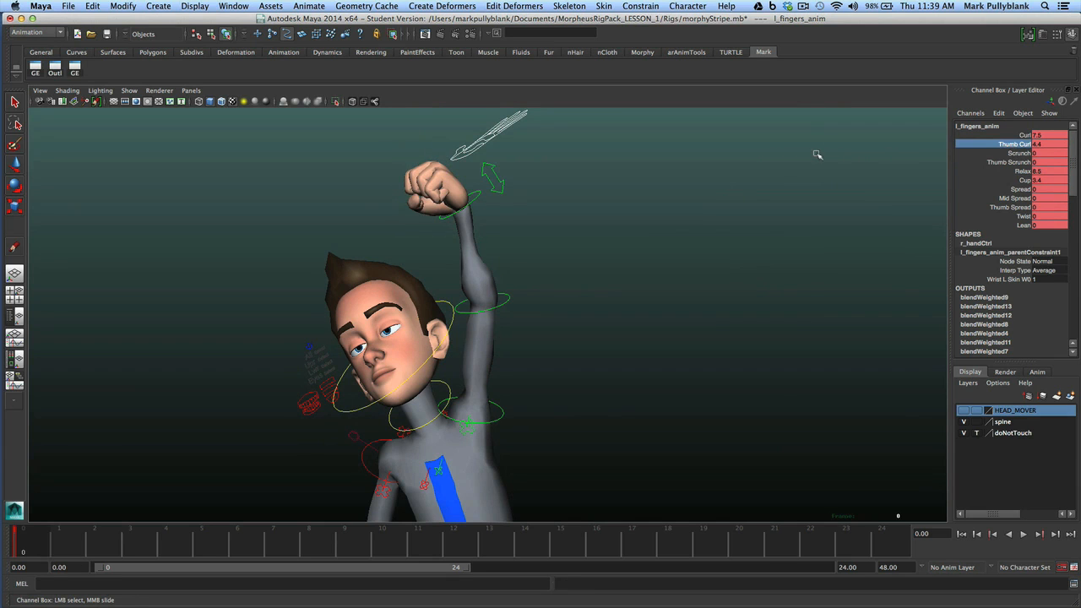
On the right hand's fingers control, set Relax to about 15.1 and Cup to about 3.1
{"action": "left_click_drag", "start_coordinate": [735, 157], "coordinate": [604, 134], "text": "alt"}
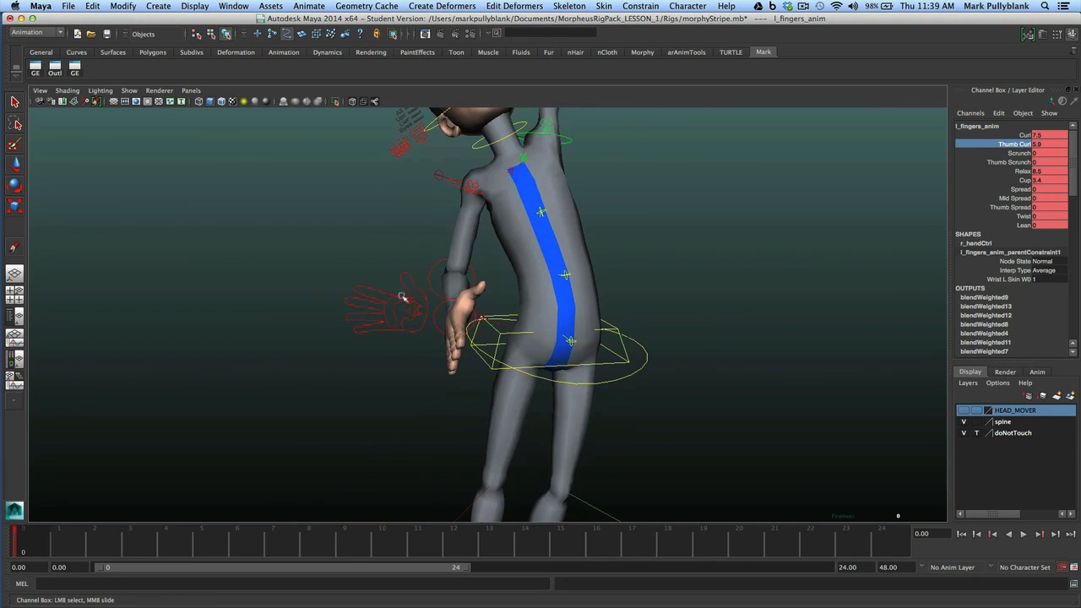
{"action": "left_click", "coordinate": [394, 317]}
{"action": "key", "text": "e"}
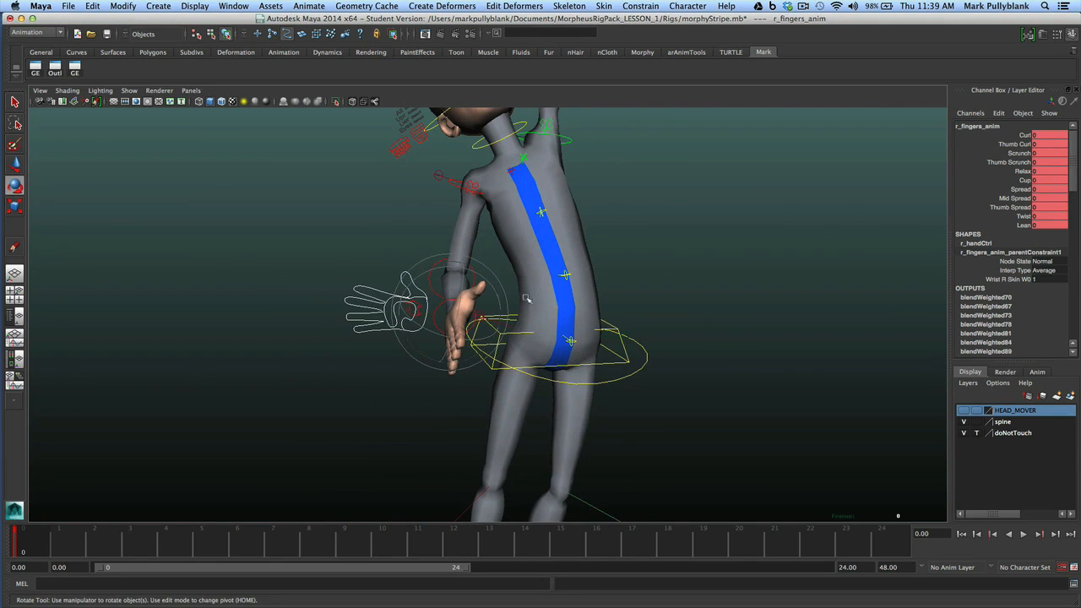
{"action": "left_click", "coordinate": [1023, 172]}
{"action": "middle_click_drag", "start_coordinate": [723, 201], "coordinate": [933, 195]}
{"action": "left_click", "coordinate": [1024, 180]}
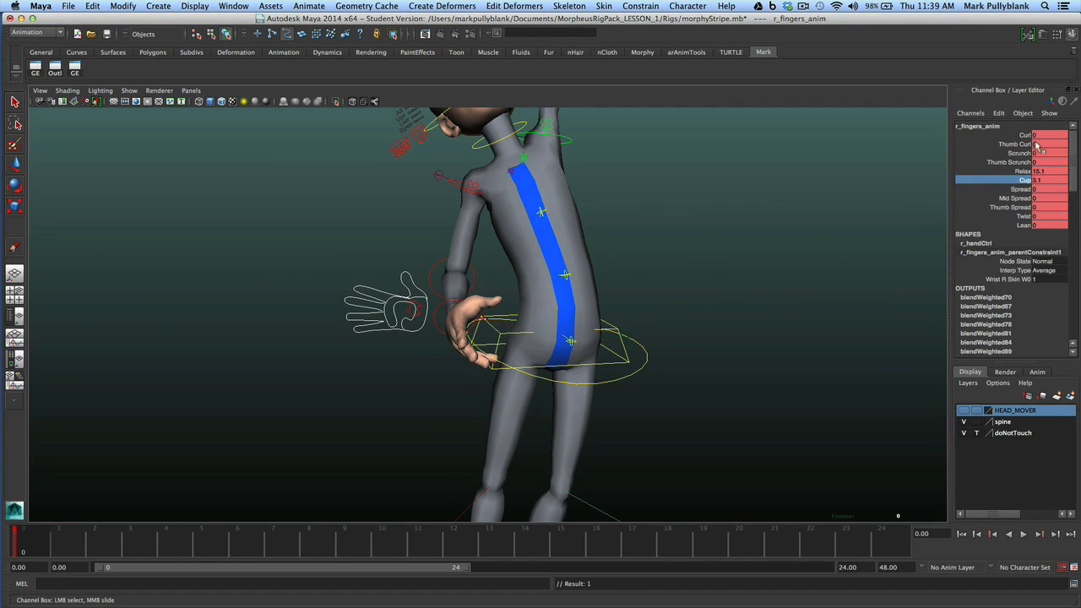
Close the right hand into a fist with its Curl and Thumb Curl attributes
{"action": "left_click", "coordinate": [1023, 136]}
{"action": "middle_click_drag", "start_coordinate": [802, 168], "coordinate": [919, 160]}
{"action": "left_click", "coordinate": [1013, 145]}
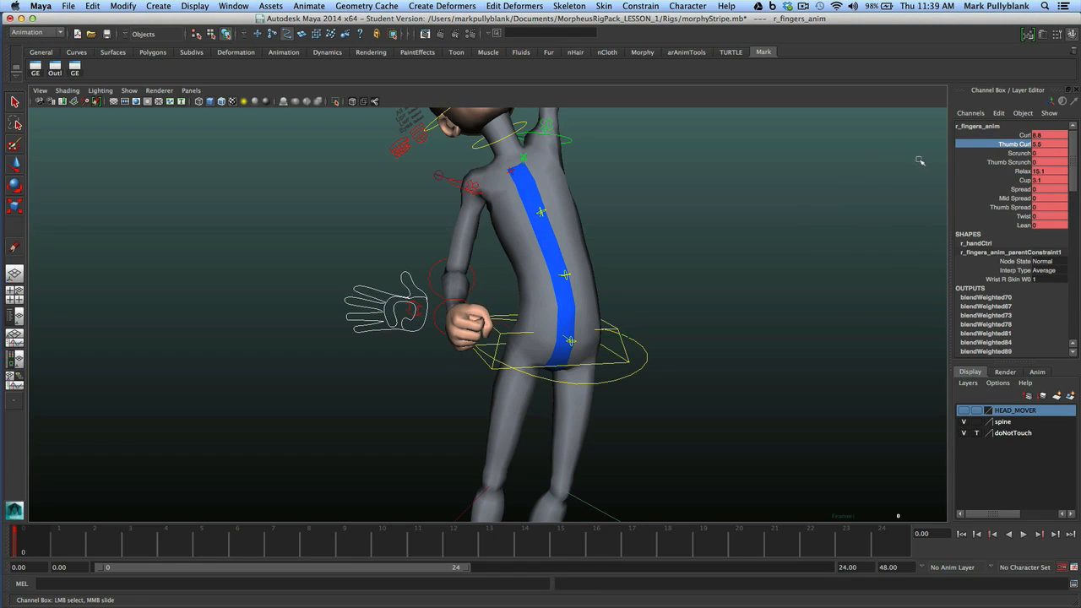
Rotate the left shoulder FK control to about 14.2, 5.4 and 86.5 degrees in X, Y and Z
{"action": "scroll", "coordinate": [616, 223], "scroll_direction": "down", "scroll_amount": 5}
{"action": "left_click_drag", "start_coordinate": [620, 225], "coordinate": [591, 222], "text": "alt"}
{"action": "middle_click_drag", "start_coordinate": [594, 224], "coordinate": [547, 231], "text": "alt"}
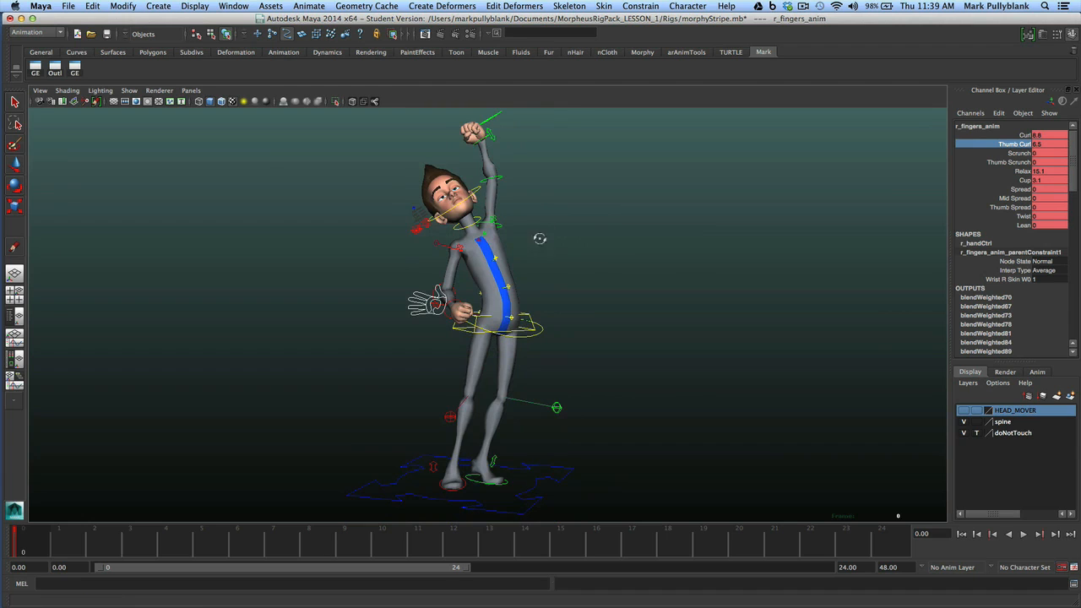
{"action": "left_click_drag", "start_coordinate": [540, 239], "coordinate": [526, 240], "text": "alt"}
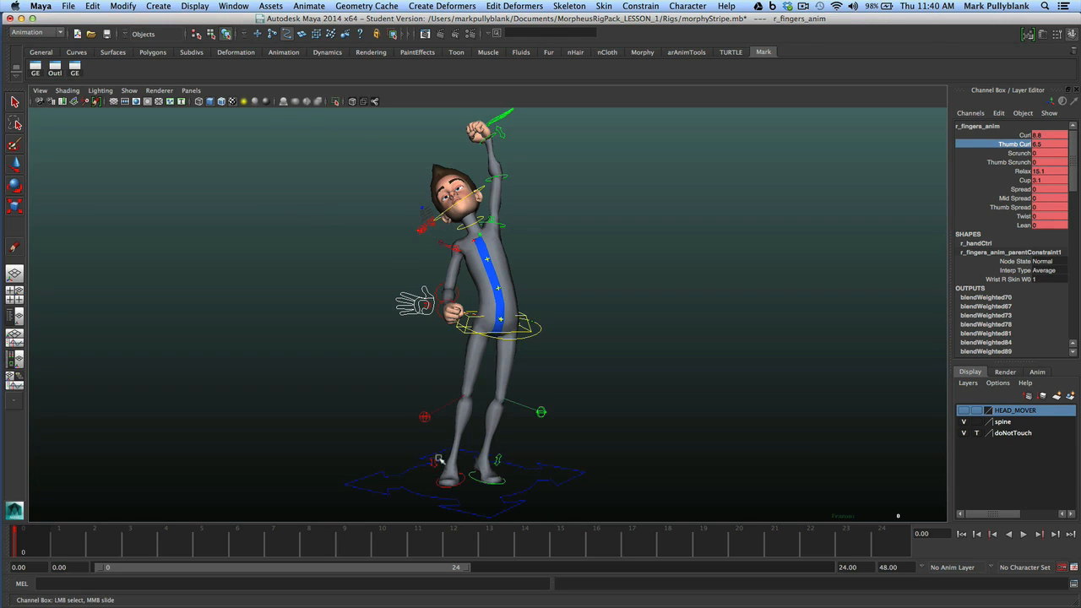
{"action": "left_click", "coordinate": [505, 227]}
{"action": "key", "text": "e"}
{"action": "left_click_drag", "start_coordinate": [452, 194], "coordinate": [460, 197]}
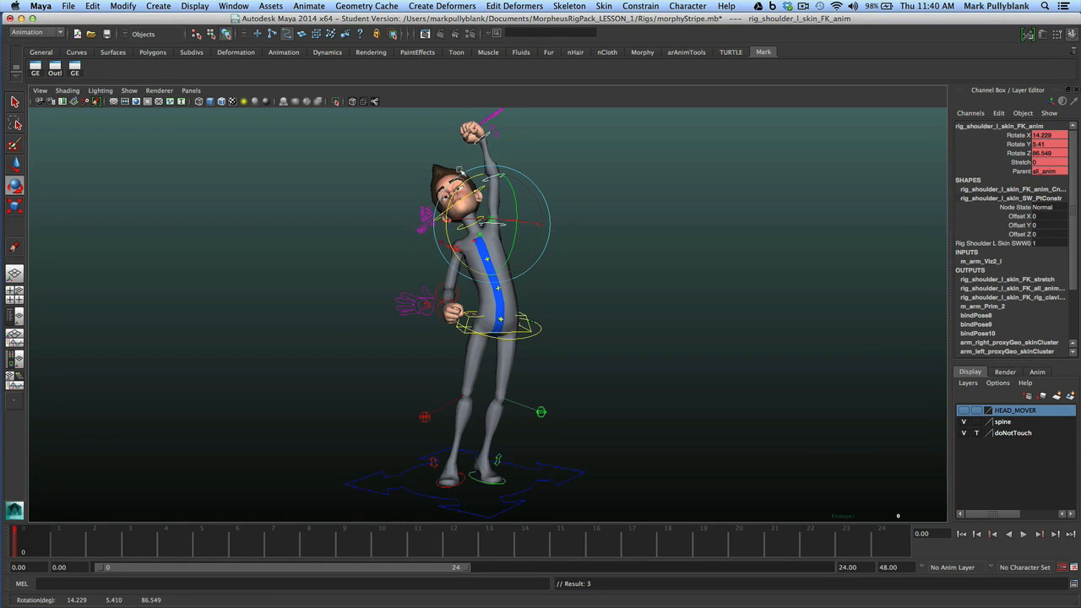
{"action": "left_click", "coordinate": [306, 188]}
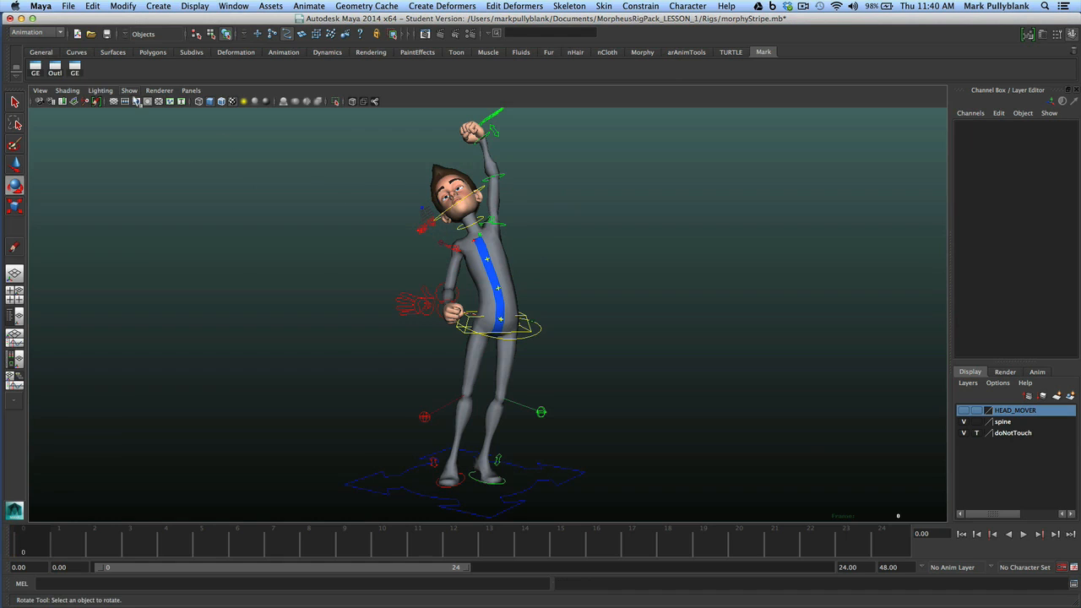
Hide the control curves, turn the default lighting off to examine the pose's silhouette, and restore the lighting
{"action": "left_click", "coordinate": [123, 90]}
{"action": "left_click", "coordinate": [136, 135]}
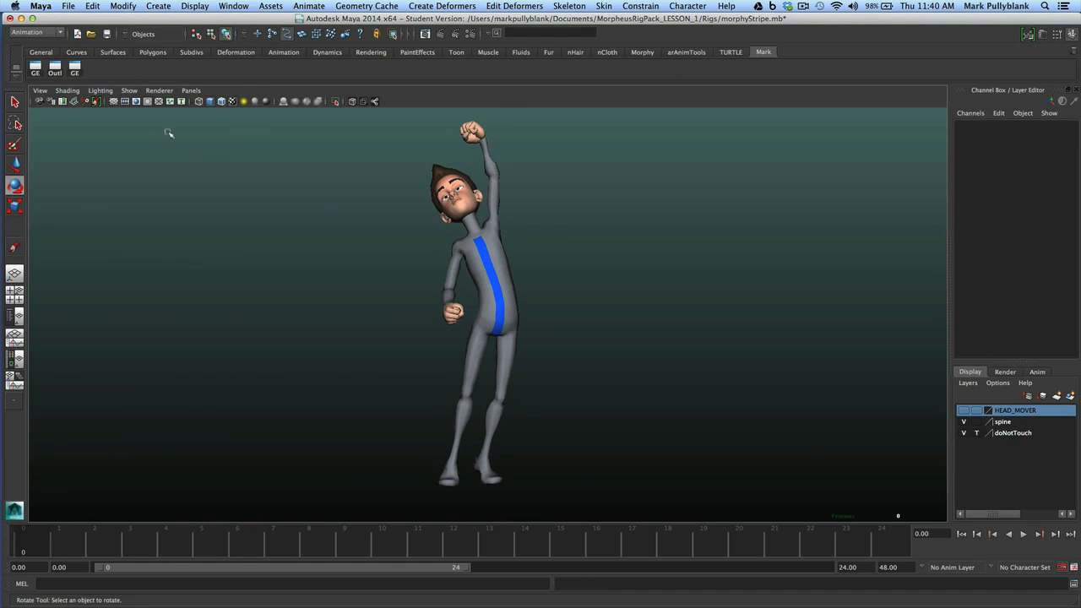
{"action": "left_click", "coordinate": [244, 101]}
{"action": "left_click_drag", "start_coordinate": [509, 234], "coordinate": [548, 248], "text": "alt"}
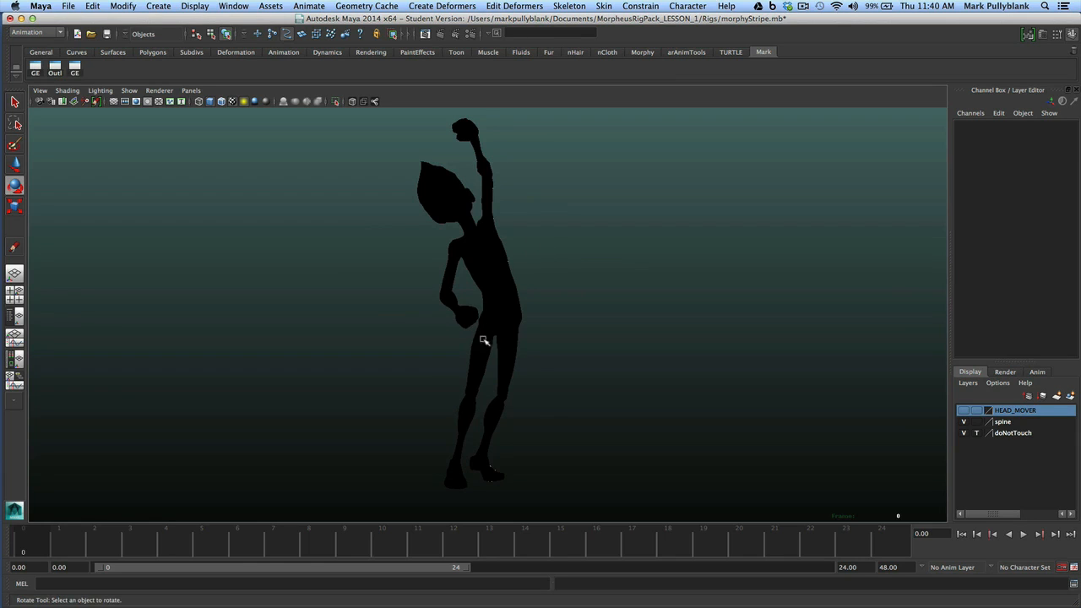
{"action": "left_click_drag", "start_coordinate": [513, 302], "coordinate": [490, 318], "text": "alt"}
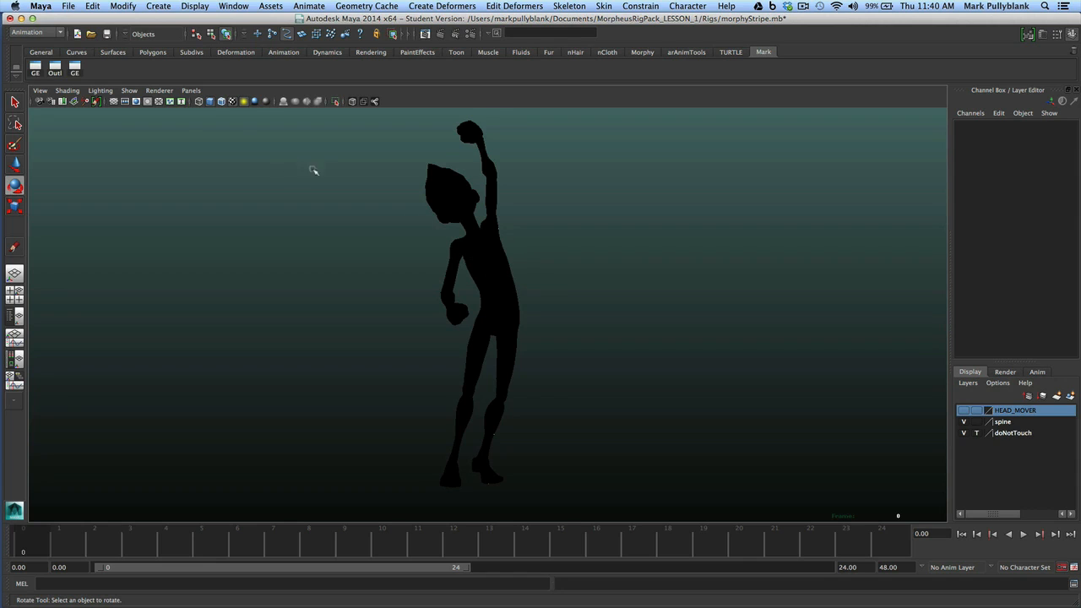
{"action": "left_click", "coordinate": [245, 101]}
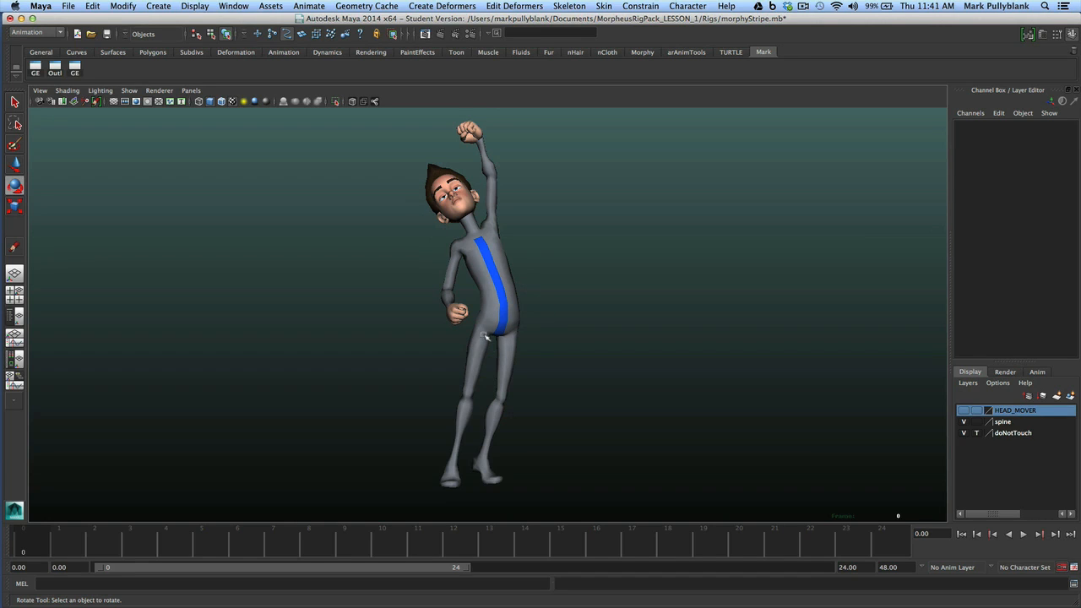
Examine the lit character's pose from several angles and show the control curves again
{"action": "left_click_drag", "start_coordinate": [473, 350], "coordinate": [445, 352], "text": "alt"}
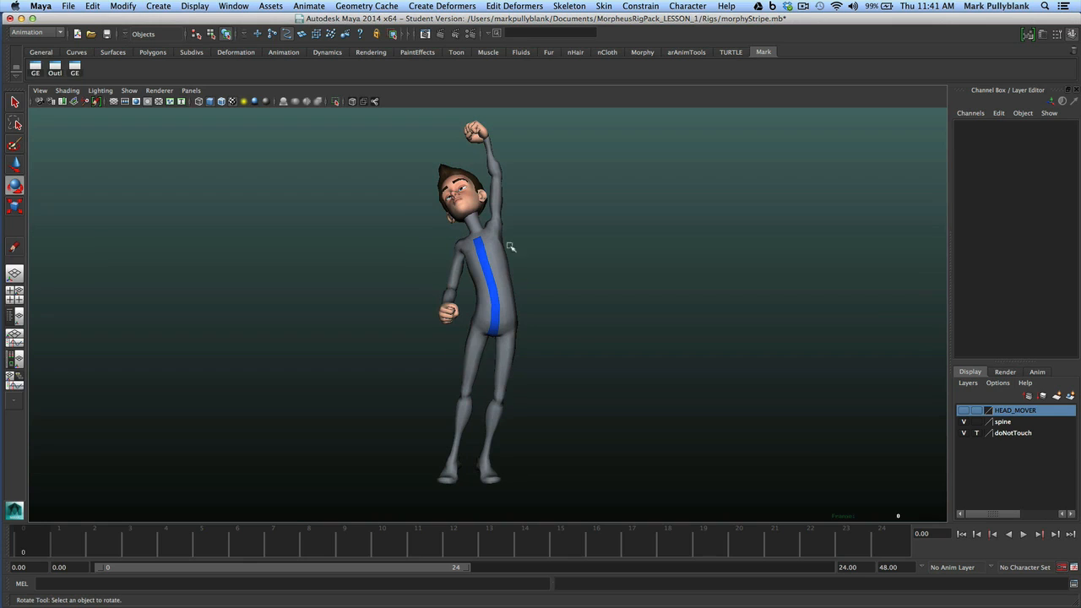
{"action": "left_click_drag", "start_coordinate": [510, 355], "coordinate": [427, 344], "text": "alt"}
{"action": "left_click_drag", "start_coordinate": [505, 348], "coordinate": [580, 337], "text": "alt"}
{"action": "left_click_drag", "start_coordinate": [542, 371], "coordinate": [555, 394], "text": "alt"}
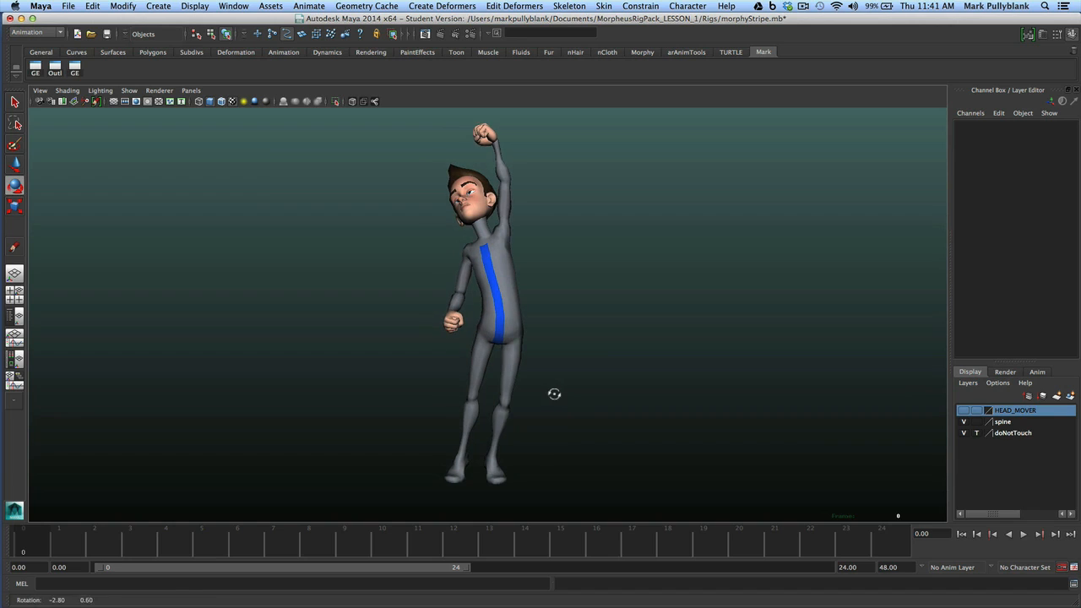
{"action": "left_click", "coordinate": [129, 91]}
{"action": "left_click", "coordinate": [137, 141]}
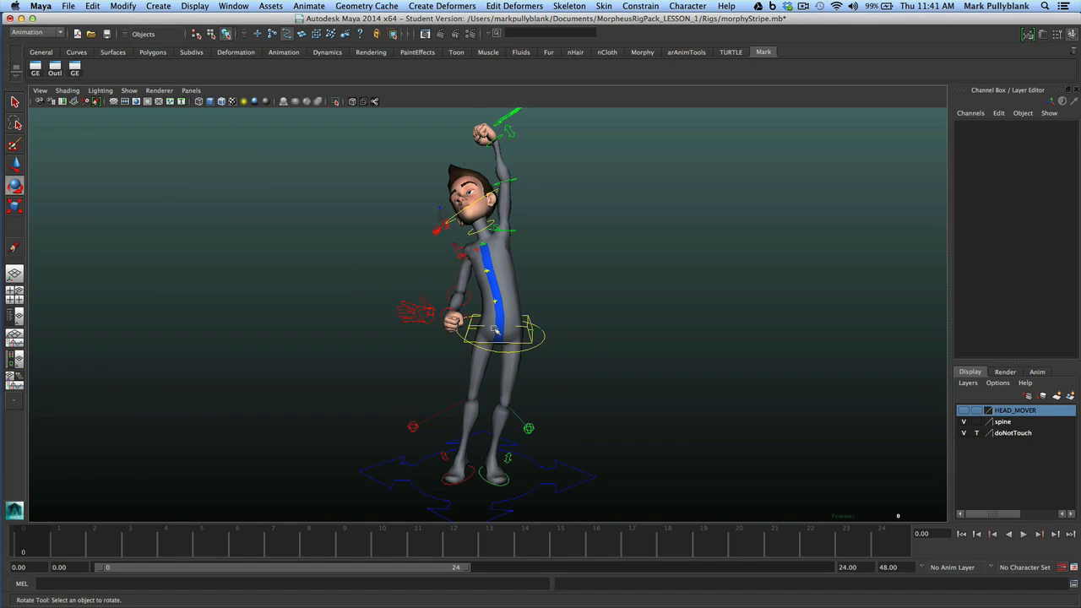
Bend the torso by rotating the upper spine FK control to about -8.4, -4.4 and 18.2 degrees in X, Y and Z
{"action": "left_click", "coordinate": [521, 358]}
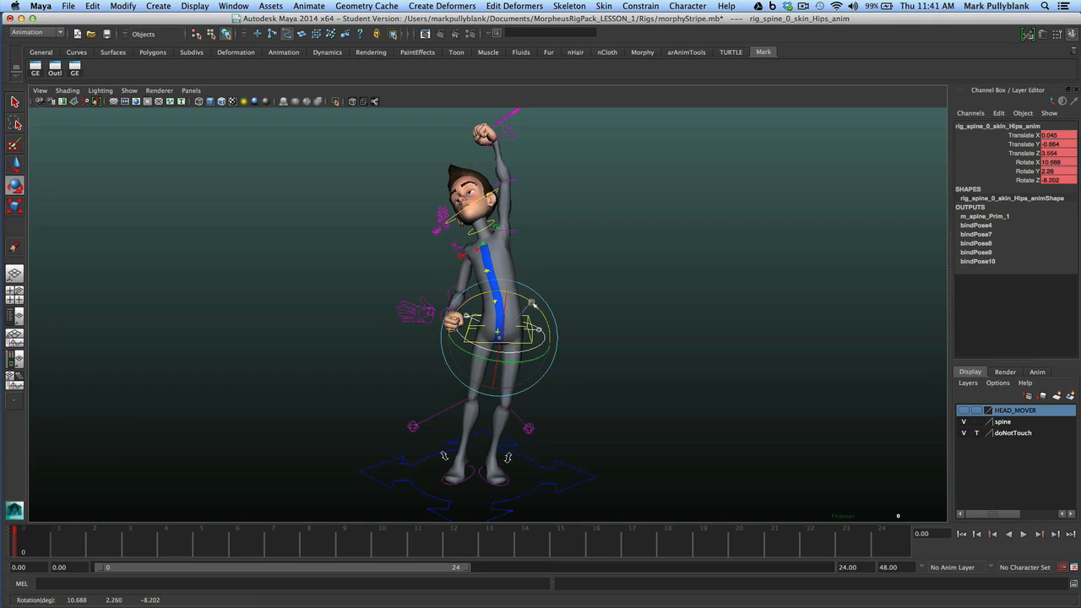
{"action": "left_click", "coordinate": [498, 274]}
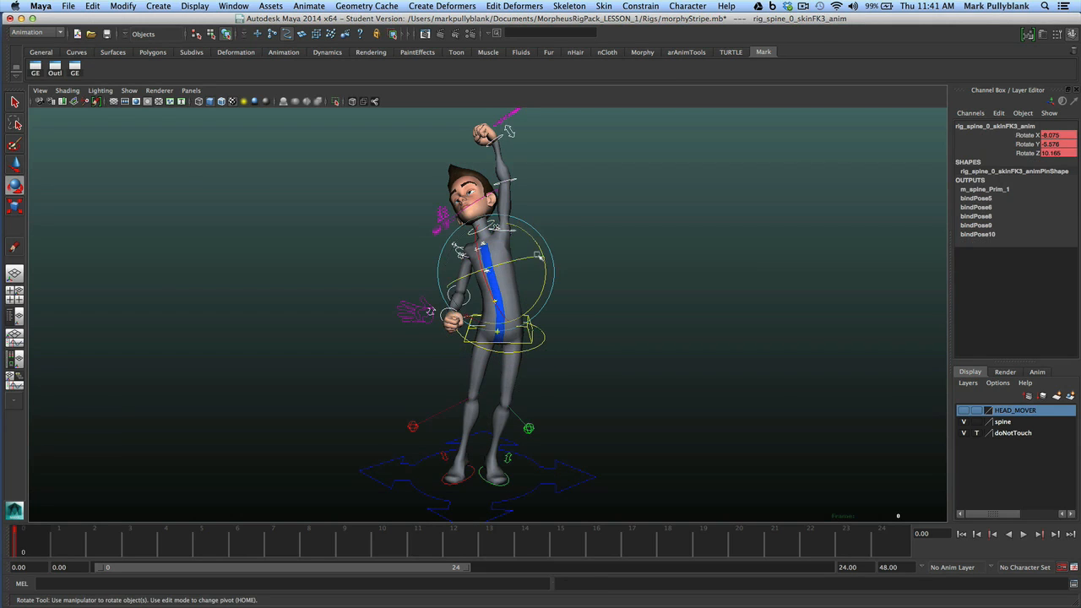
{"action": "mouse_move", "coordinate": [545, 263]}
{"action": "left_mouse_down"}
{"action": "mouse_move", "coordinate": [539, 277]}
{"action": "mouse_move", "coordinate": [552, 278]}
{"action": "mouse_move", "coordinate": [542, 277]}
{"action": "left_mouse_up"}
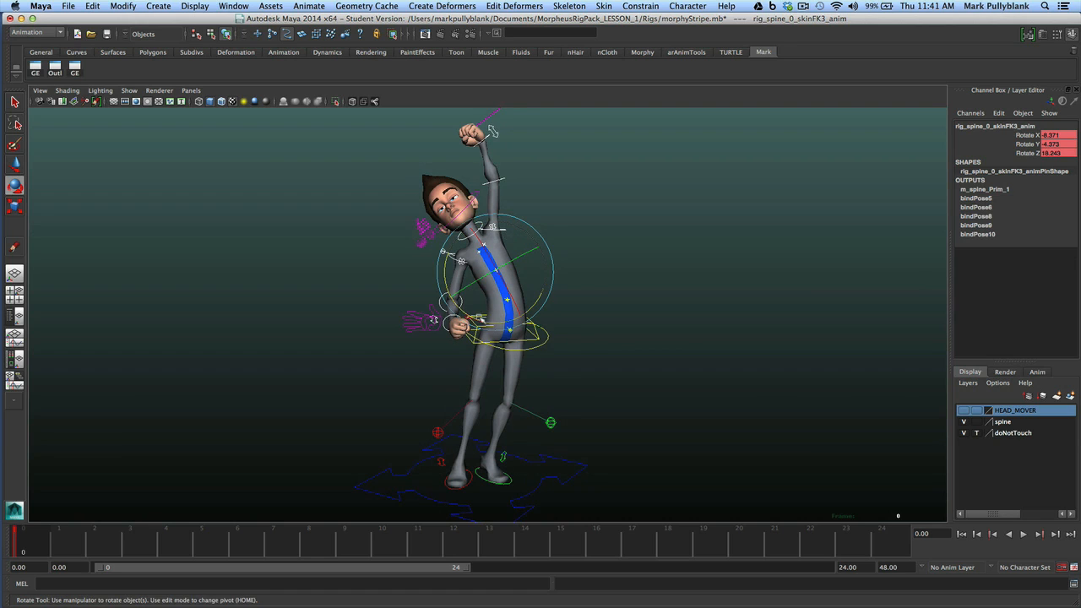
Raise the right foot's IK control to about 40.8 in Y and move the right knee's pole vector inward to about 23.7, -17.1, 32.7
{"action": "left_click_drag", "start_coordinate": [513, 371], "coordinate": [499, 409], "text": "alt"}
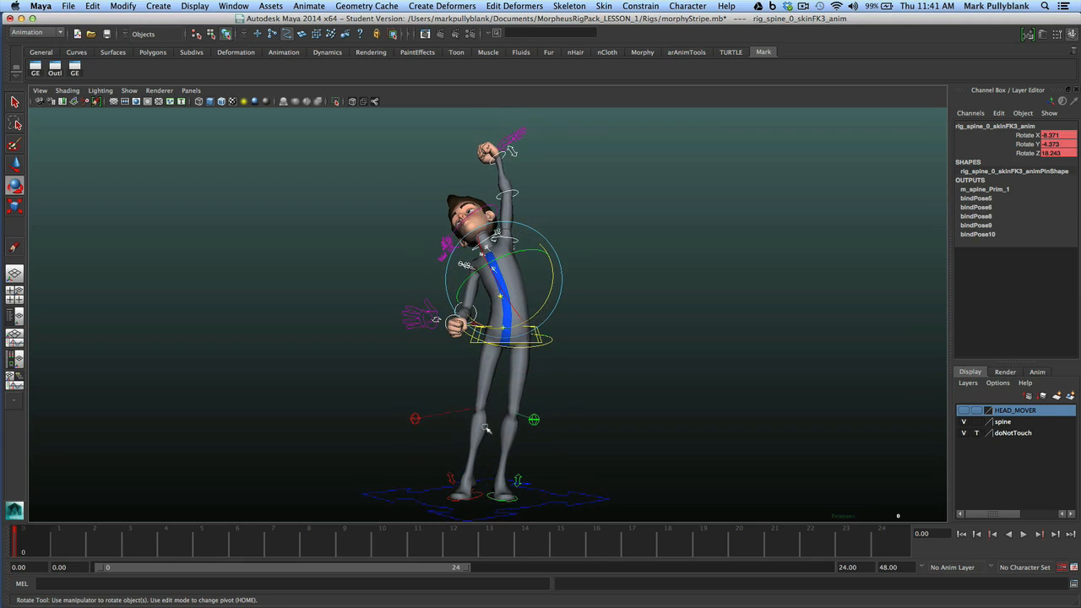
{"action": "left_click", "coordinate": [476, 491]}
{"action": "key", "text": "w"}
{"action": "left_click_drag", "start_coordinate": [471, 450], "coordinate": [477, 369]}
{"action": "left_click", "coordinate": [416, 335]}
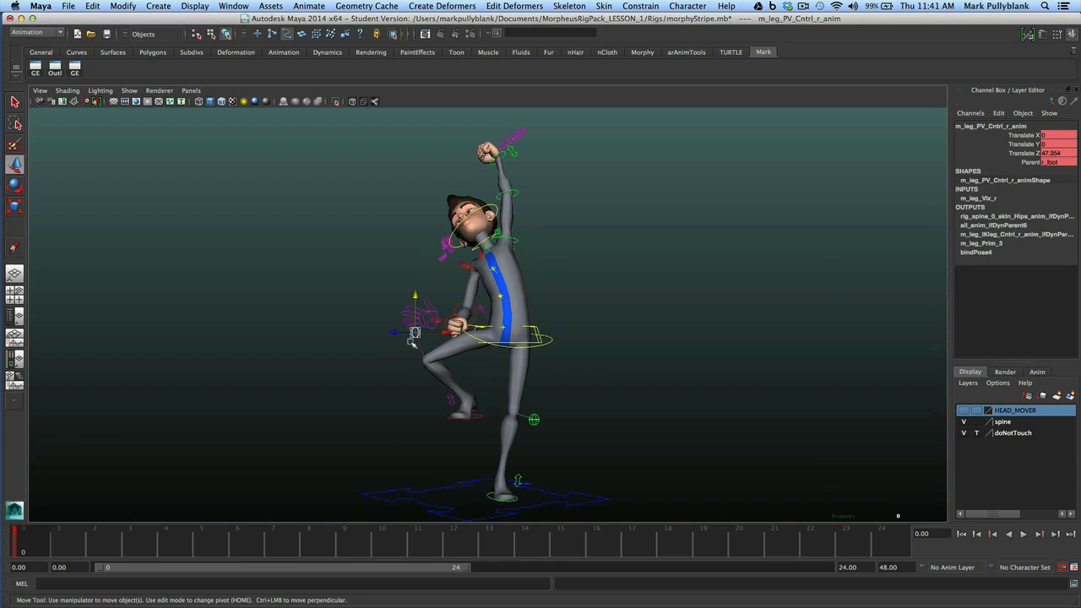
{"action": "left_click_drag", "start_coordinate": [416, 333], "coordinate": [489, 378]}
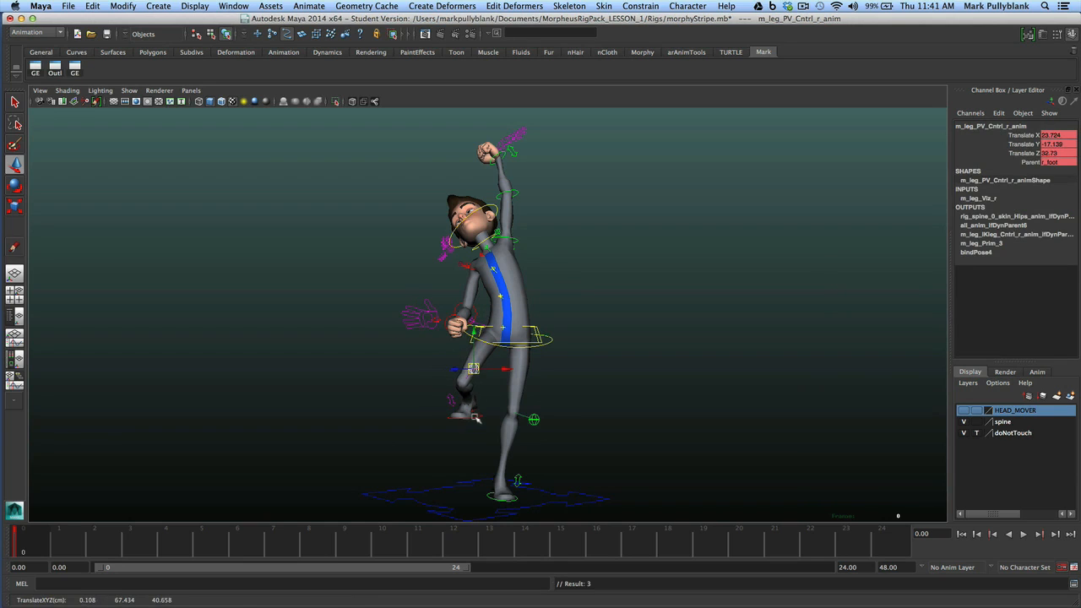
Tilt the raised right foot with the Foot Roll attribute on its IK control
{"action": "left_click", "coordinate": [475, 417]}
{"action": "left_click", "coordinate": [1018, 260]}
{"action": "middle_click_drag", "start_coordinate": [857, 285], "coordinate": [913, 284]}
{"action": "left_click", "coordinate": [1009, 280]}
{"action": "middle_click_drag", "start_coordinate": [824, 288], "coordinate": [874, 291]}
{"action": "key", "text": "super+z"}
Adjust the Ball Roll attribute of the raised right foot's IK control
{"action": "left_click", "coordinate": [1018, 270]}
{"action": "left_click_drag", "start_coordinate": [786, 292], "coordinate": [751, 298], "text": "alt"}
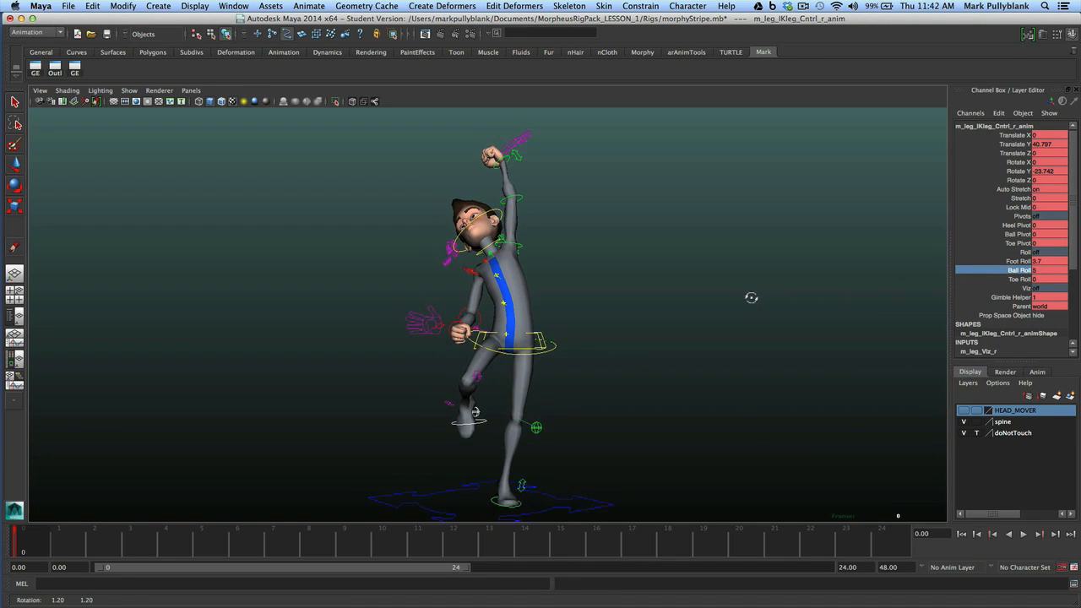
{"action": "middle_click_drag", "start_coordinate": [582, 367], "coordinate": [616, 368], "text": "alt"}
{"action": "left_click_drag", "start_coordinate": [617, 368], "coordinate": [609, 382], "text": "alt"}
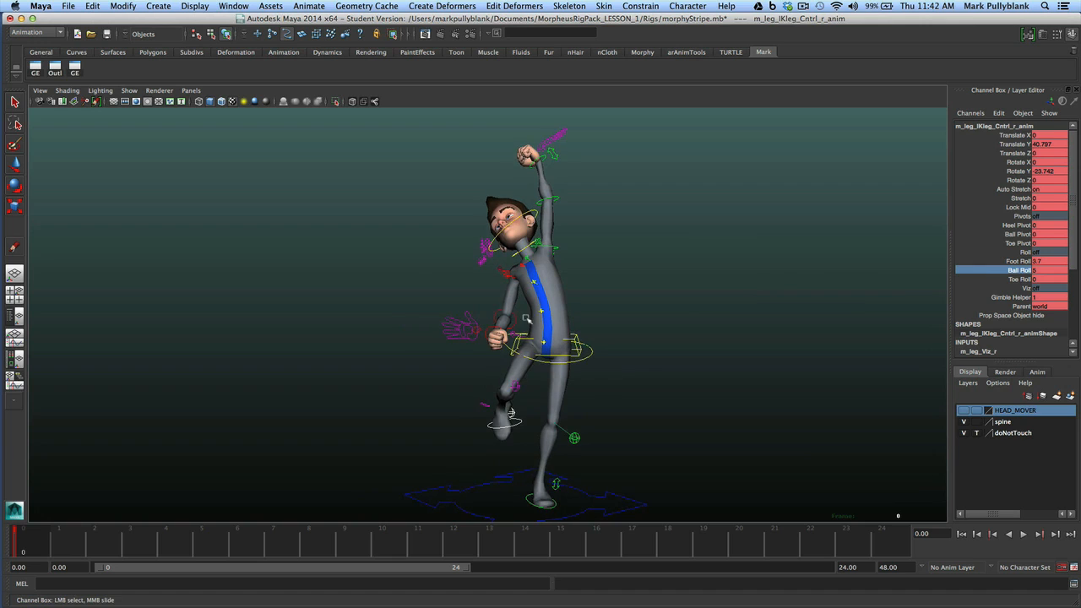
Swing the right upper arm outward and back by rotating the right shoulder's FK control
{"action": "scroll", "coordinate": [513, 294], "scroll_direction": "up", "scroll_amount": 5}
{"action": "middle_click_drag", "start_coordinate": [514, 278], "coordinate": [518, 306], "text": "alt"}
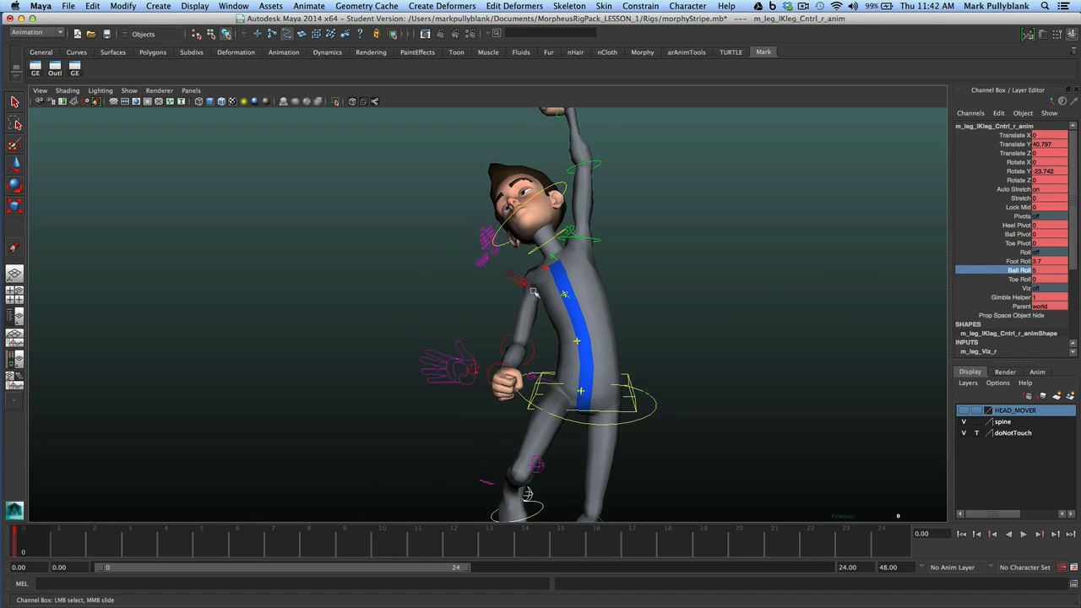
{"action": "left_click", "coordinate": [532, 287]}
{"action": "key", "text": "e"}
{"action": "left_click_drag", "start_coordinate": [585, 277], "coordinate": [584, 300]}
{"action": "left_click", "coordinate": [545, 271]}
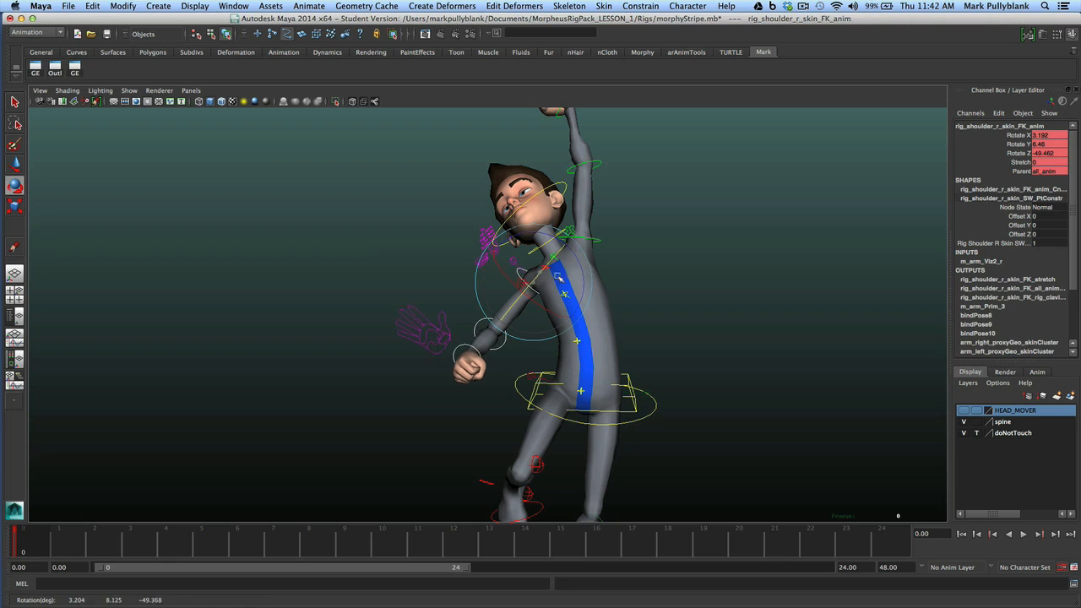
{"action": "left_click", "coordinate": [563, 268]}
{"action": "left_click", "coordinate": [547, 270]}
{"action": "left_click_drag", "start_coordinate": [605, 264], "coordinate": [583, 291]}
Bend the right forearm toward the body by rotating the elbow FK control to about -17.5, -106.1 and 20.9 degrees in X, Y and Z
{"action": "left_click", "coordinate": [475, 319]}
{"action": "left_click", "coordinate": [474, 317]}
{"action": "left_click_drag", "start_coordinate": [484, 320], "coordinate": [577, 275]}
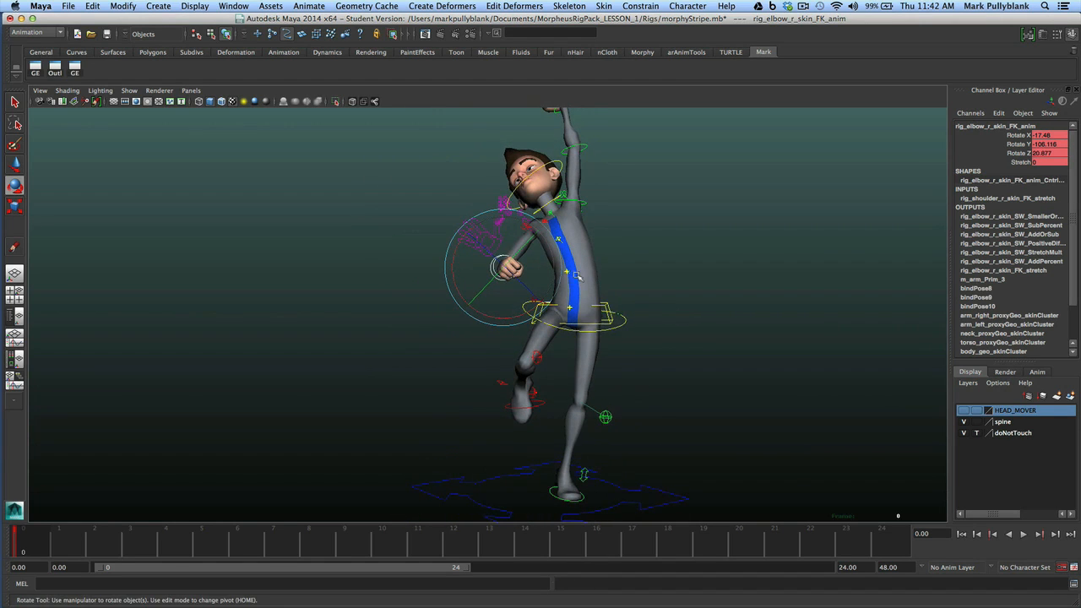
Raise the body by moving the spine root control to about 15.1 in Y, straightening the supporting left leg
{"action": "left_click", "coordinate": [606, 324]}
{"action": "key", "text": "w"}
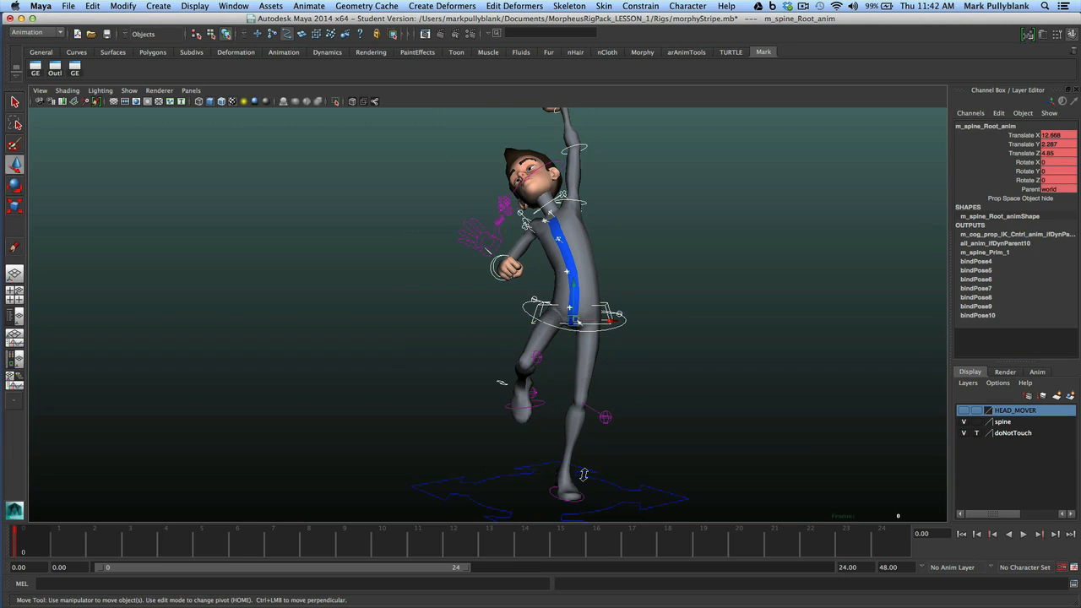
{"action": "right_click_drag", "start_coordinate": [580, 315], "coordinate": [579, 314]}
{"action": "left_click_drag", "start_coordinate": [575, 289], "coordinate": [582, 260]}
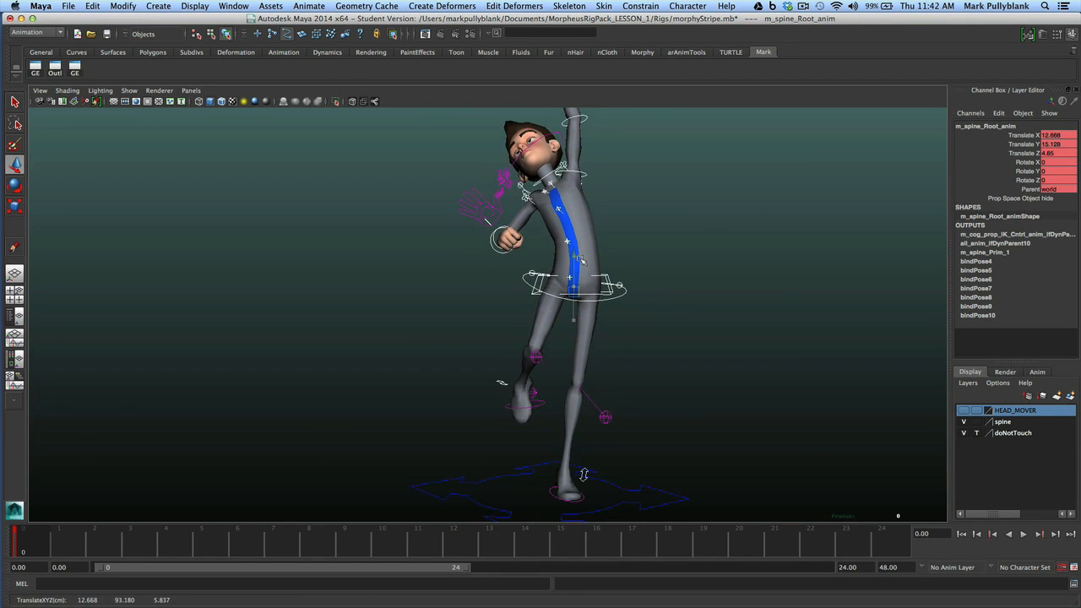
{"action": "left_click", "coordinate": [552, 495]}
{"action": "left_click_drag", "start_coordinate": [550, 494], "coordinate": [589, 408], "text": "alt"}
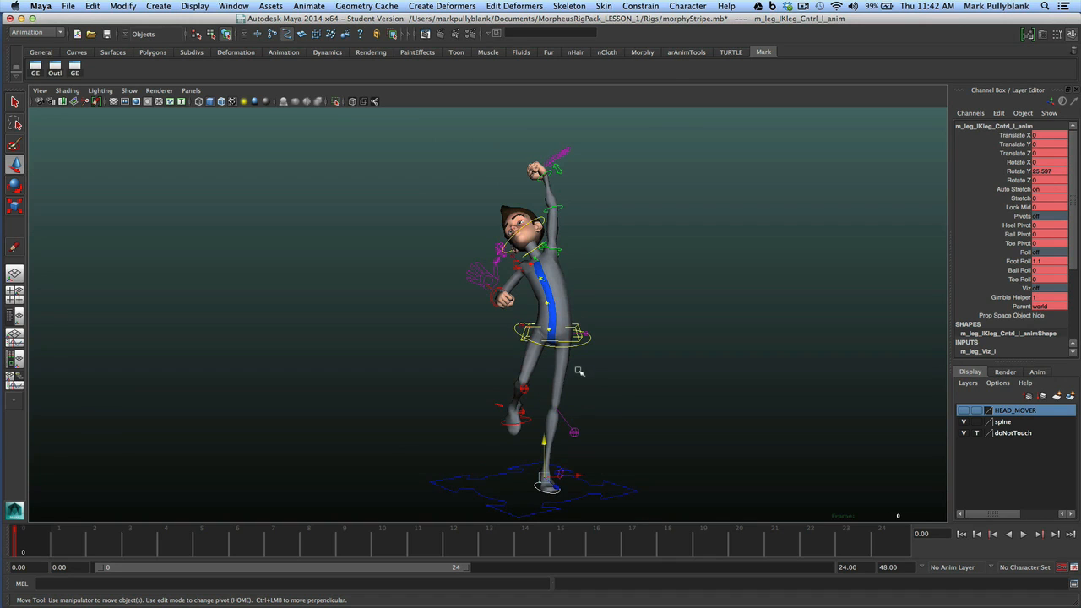
Turn the raised right foot by rotating its IK control
{"action": "mouse_move", "coordinate": [500, 374]}
{"action": "left_mouse_down", "text": "alt"}
{"action": "mouse_move", "coordinate": [620, 374]}
{"action": "mouse_move", "coordinate": [357, 374]}
{"action": "mouse_move", "coordinate": [515, 375]}
{"action": "left_mouse_up", "text": "alt"}
{"action": "left_click", "coordinate": [527, 420]}
{"action": "key", "text": "e"}
{"action": "left_click_drag", "start_coordinate": [559, 402], "coordinate": [524, 427]}
{"action": "left_click", "coordinate": [401, 395]}
Move the right knee's pole vector outward to about -6.1, -4.8, 39.6 in X, Y and Z
{"action": "left_click", "coordinate": [542, 411]}
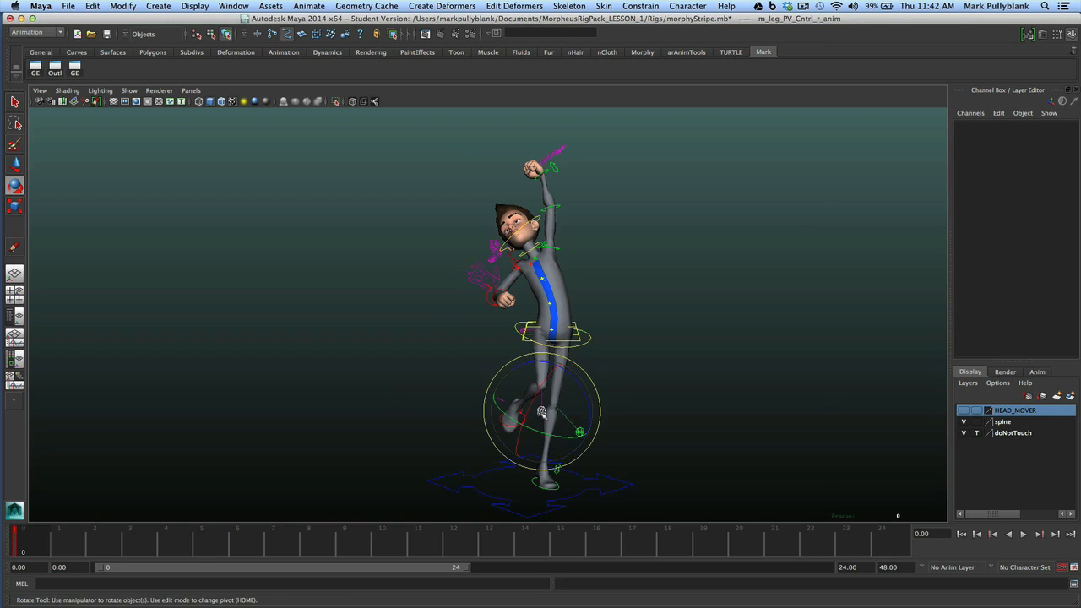
{"action": "key", "text": "w"}
{"action": "left_click_drag", "start_coordinate": [541, 411], "coordinate": [494, 371]}
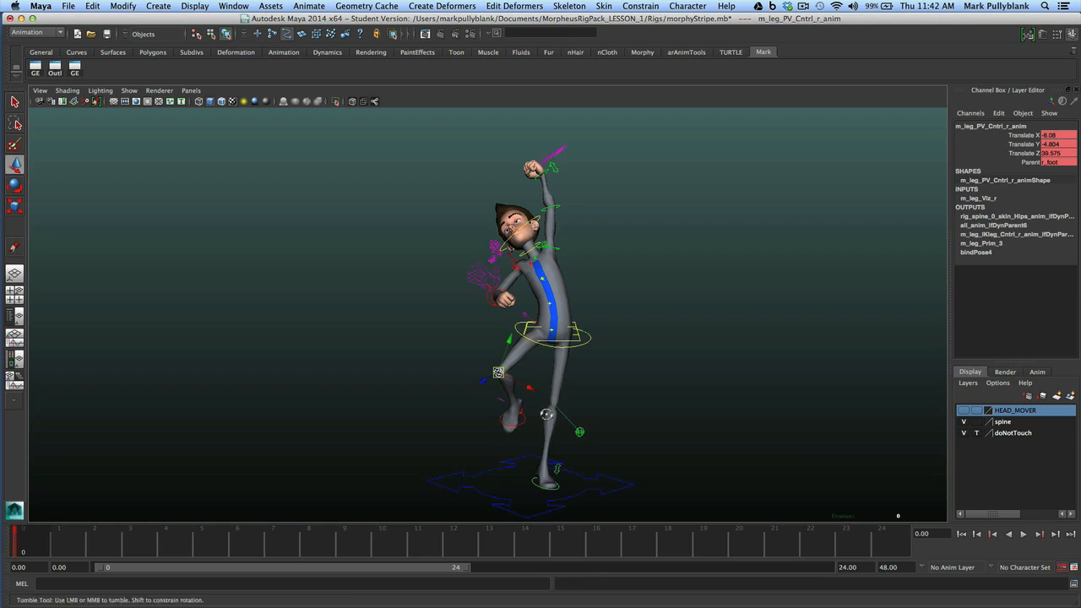